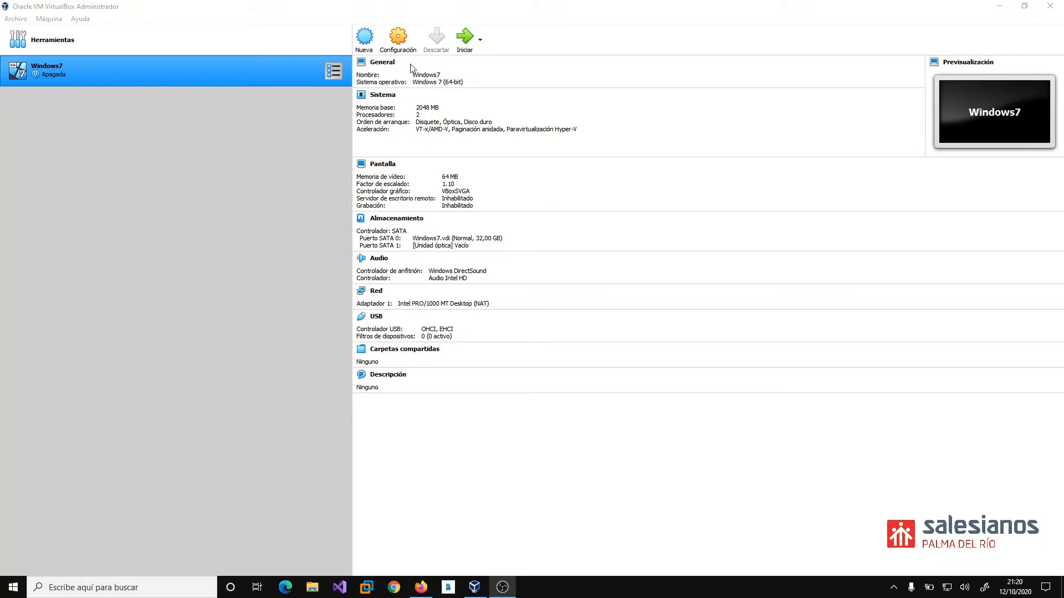
# Create a dynamically allocated 32 GB VDI hard disk, Windows7_2.vdi, and attach it to the Windows7 machine's SATA controller.
pyautogui.click(403, 46)
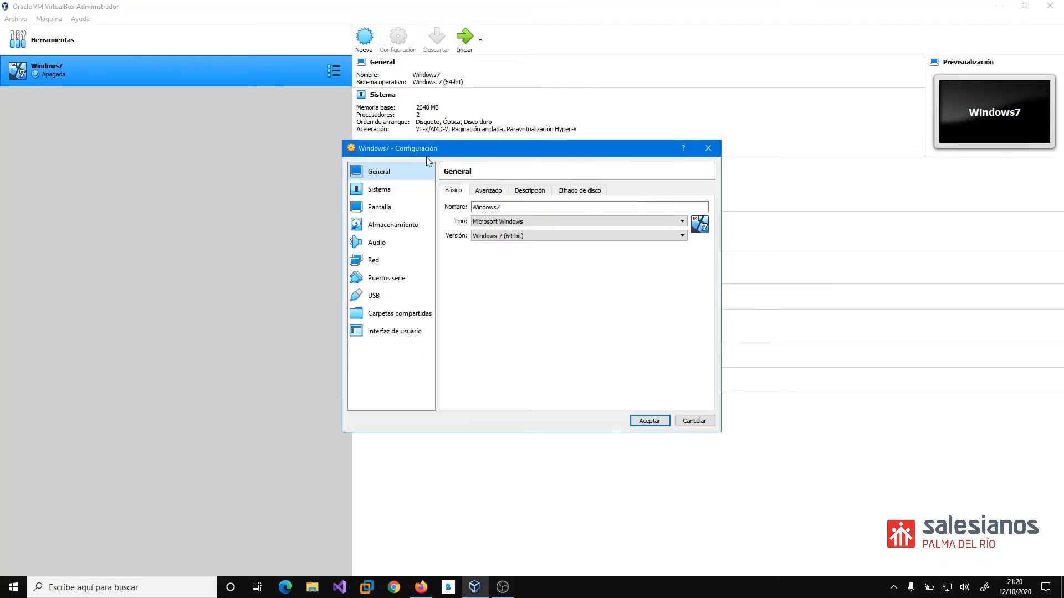
pyautogui.click(412, 227)
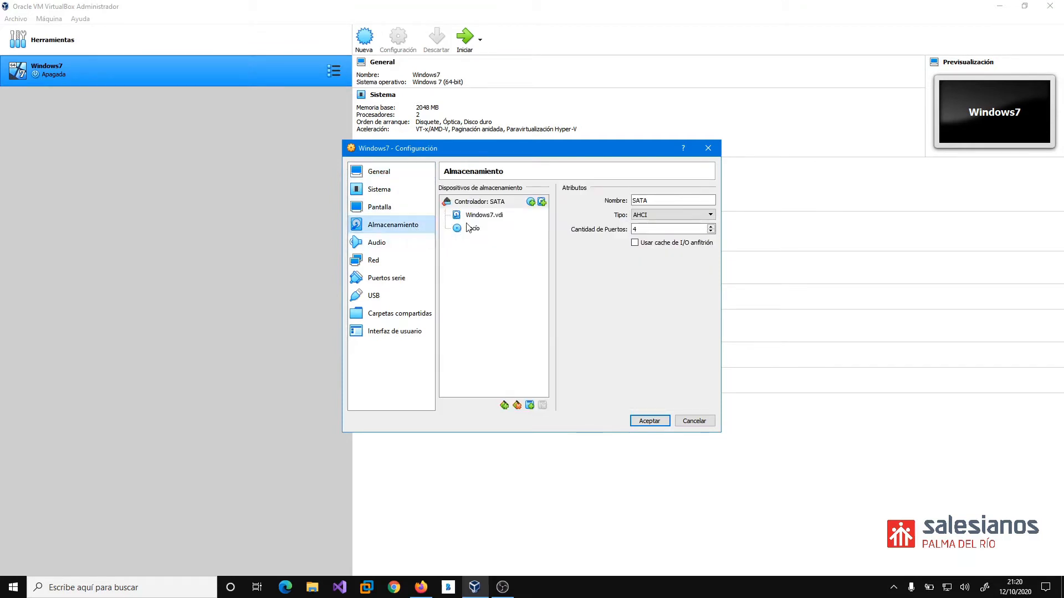
pyautogui.click(542, 203)
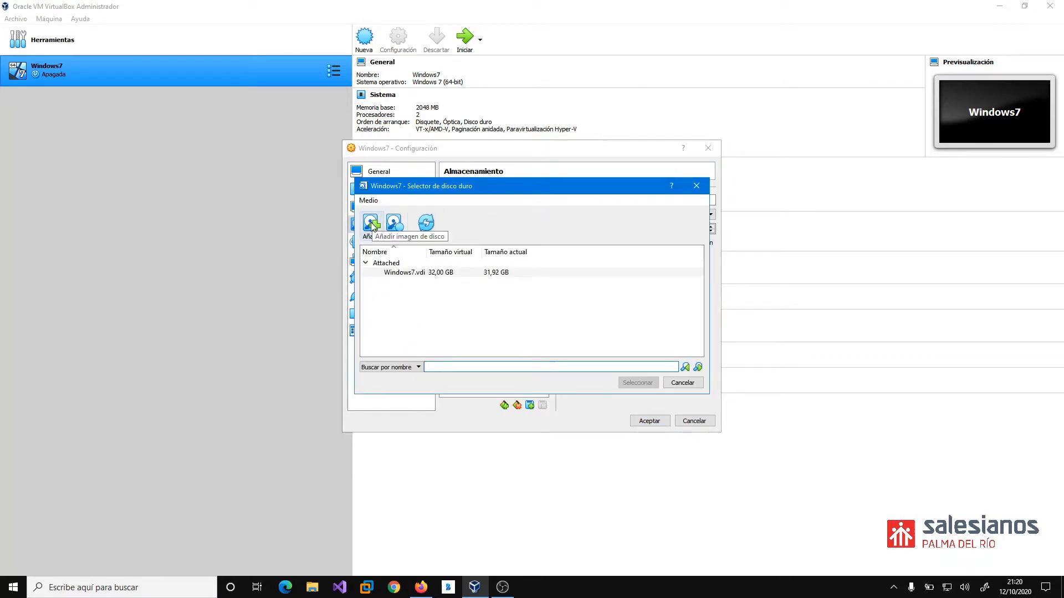
pyautogui.click(395, 226)
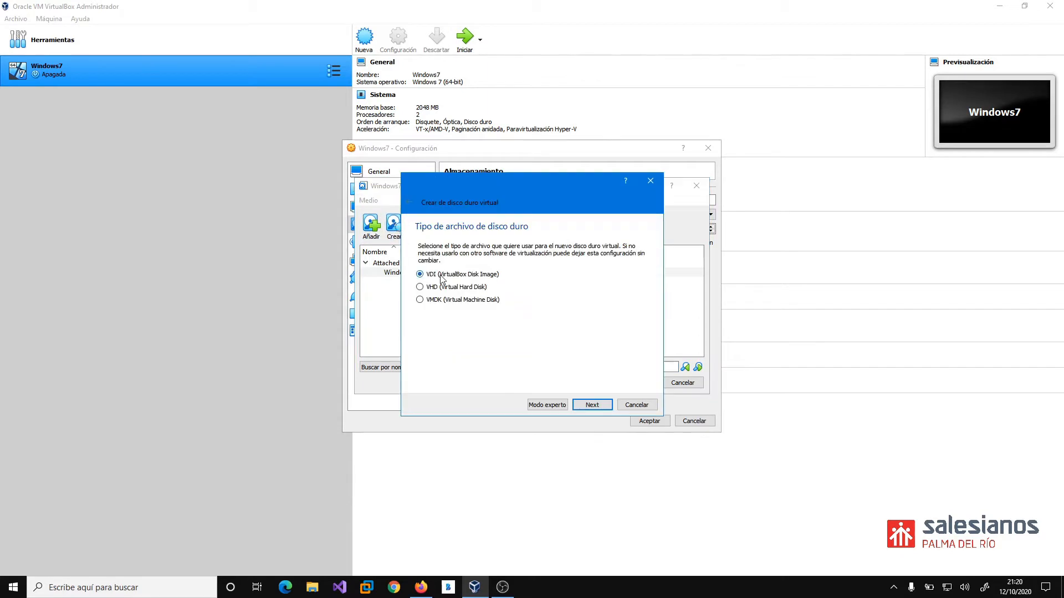
pyautogui.click(586, 408)
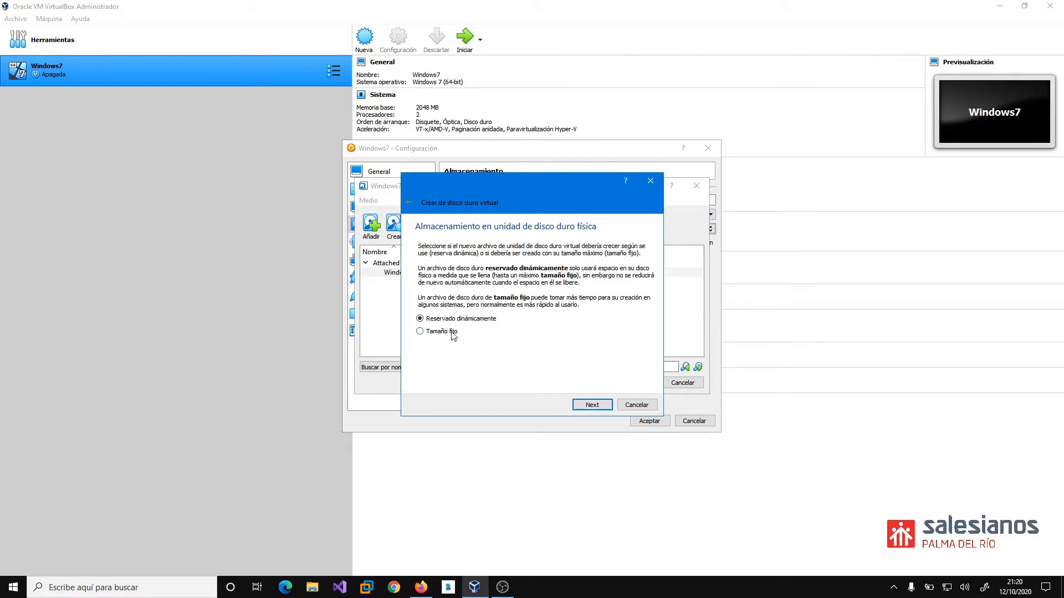
pyautogui.click(592, 405)
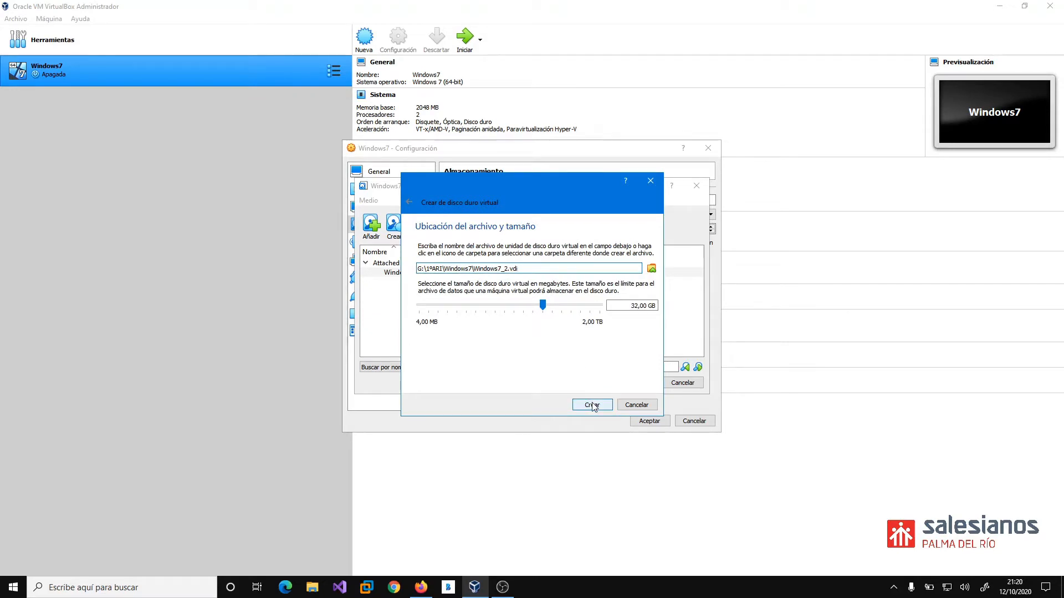
pyautogui.click(591, 405)
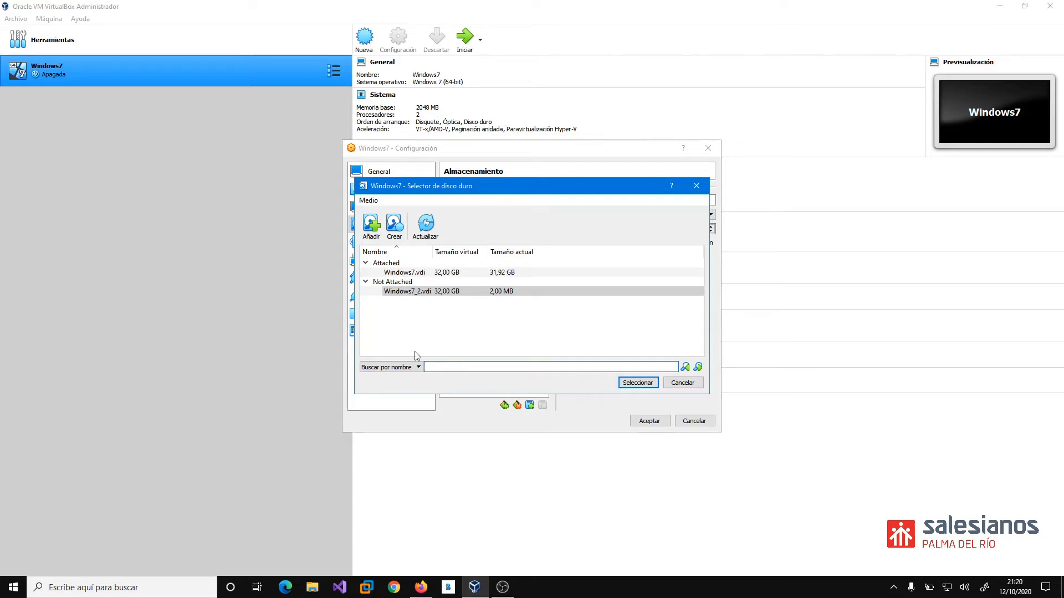
pyautogui.click(405, 292)
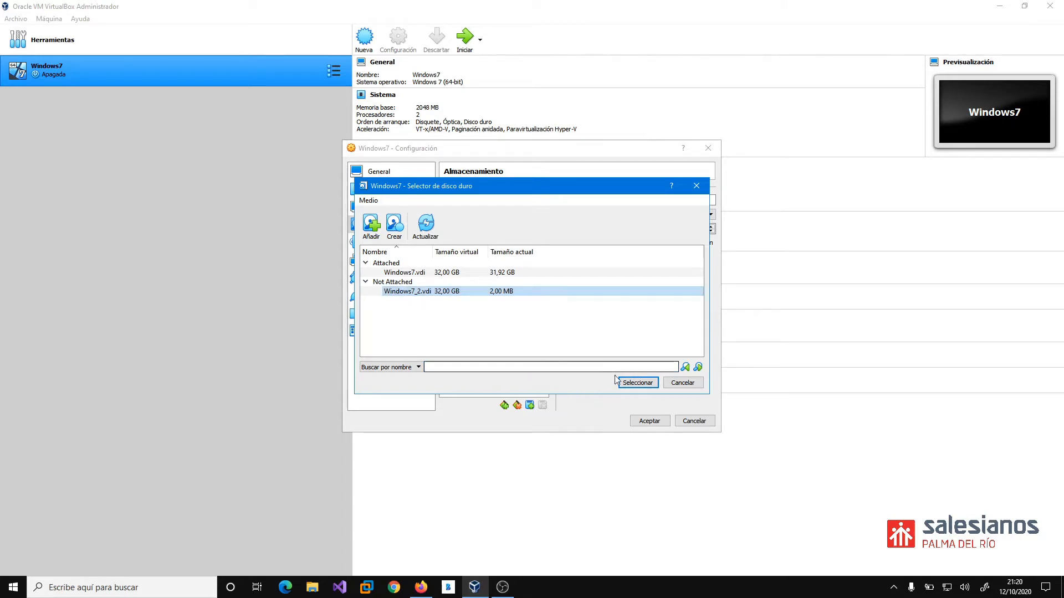
pyautogui.click(632, 382)
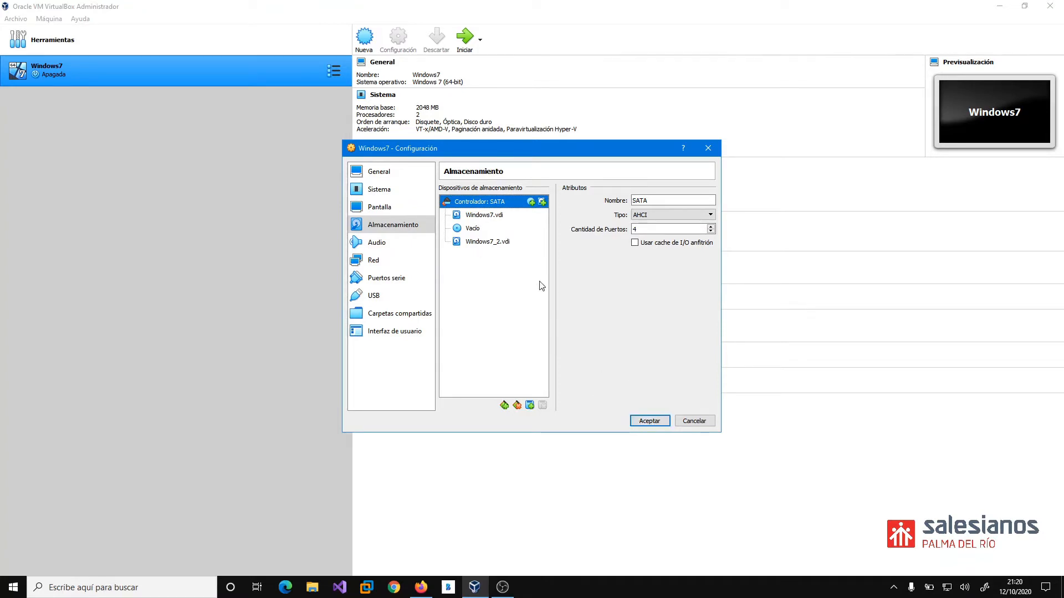
# Create a second dynamically allocated 32 GB VDI disk, Windows7_3.vdi, attach it to the SATA controller and save the machine's settings.
pyautogui.click(542, 202)
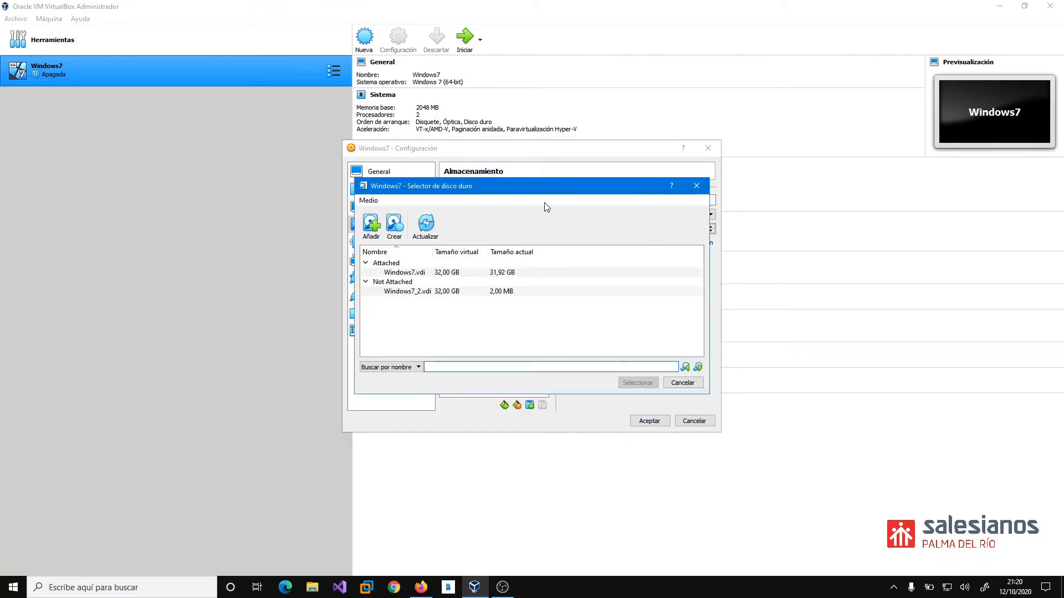
pyautogui.click(394, 225)
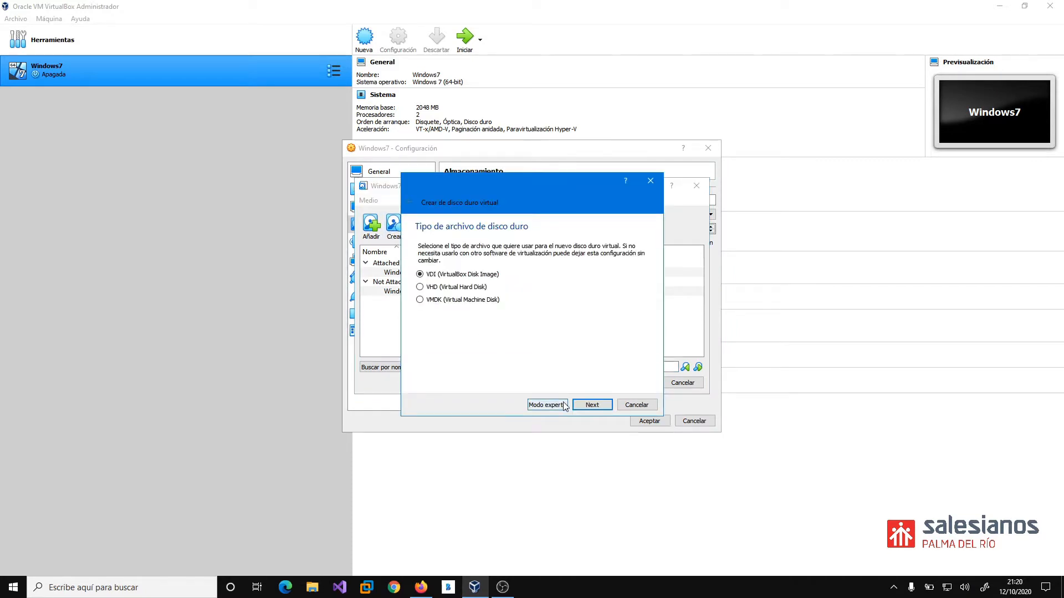
pyautogui.click(591, 405)
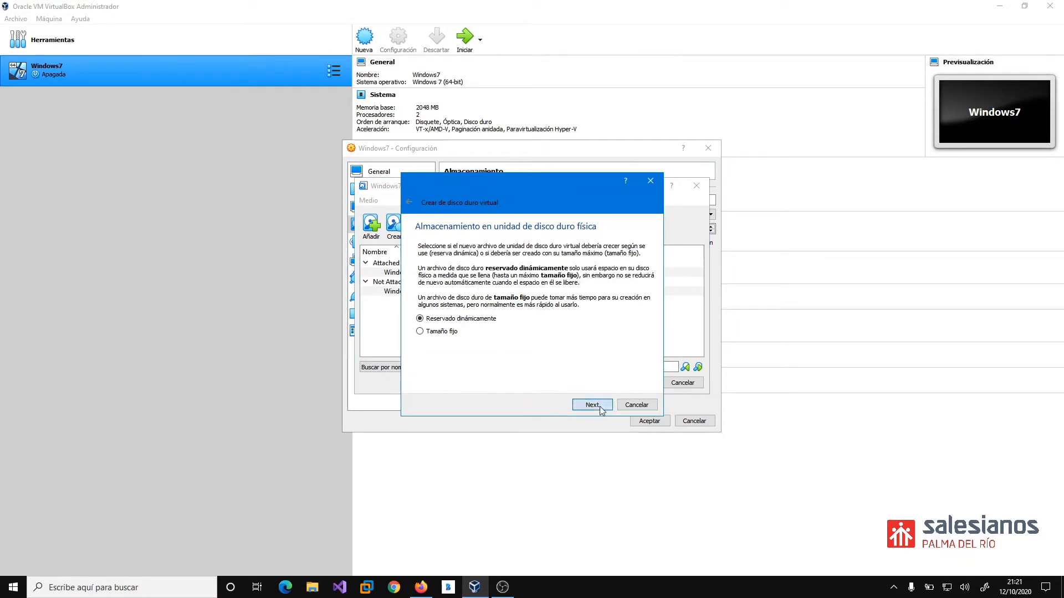
pyautogui.click(591, 405)
pyautogui.click(592, 405)
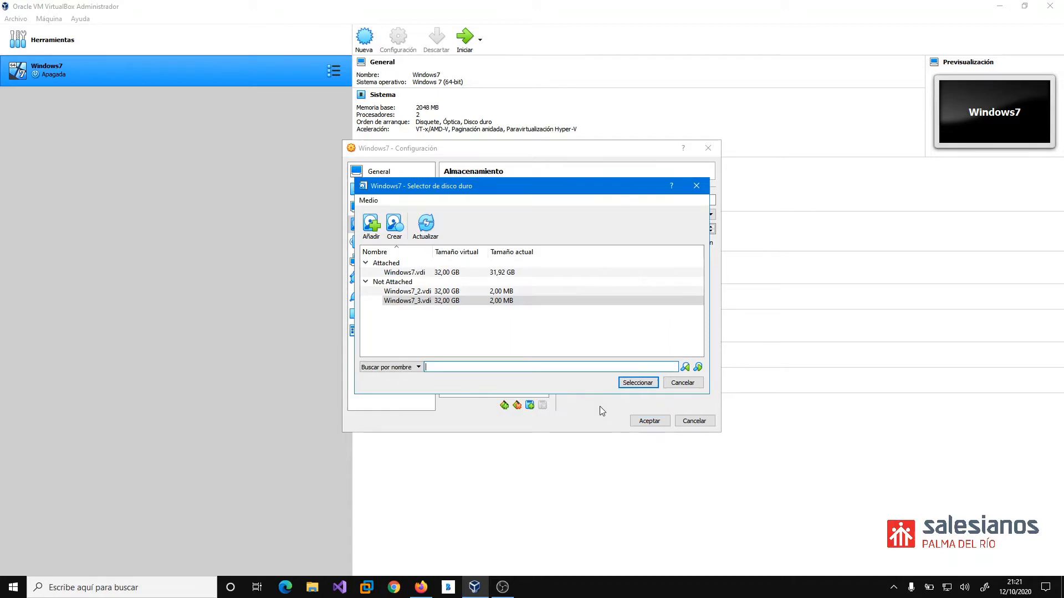
pyautogui.click(451, 302)
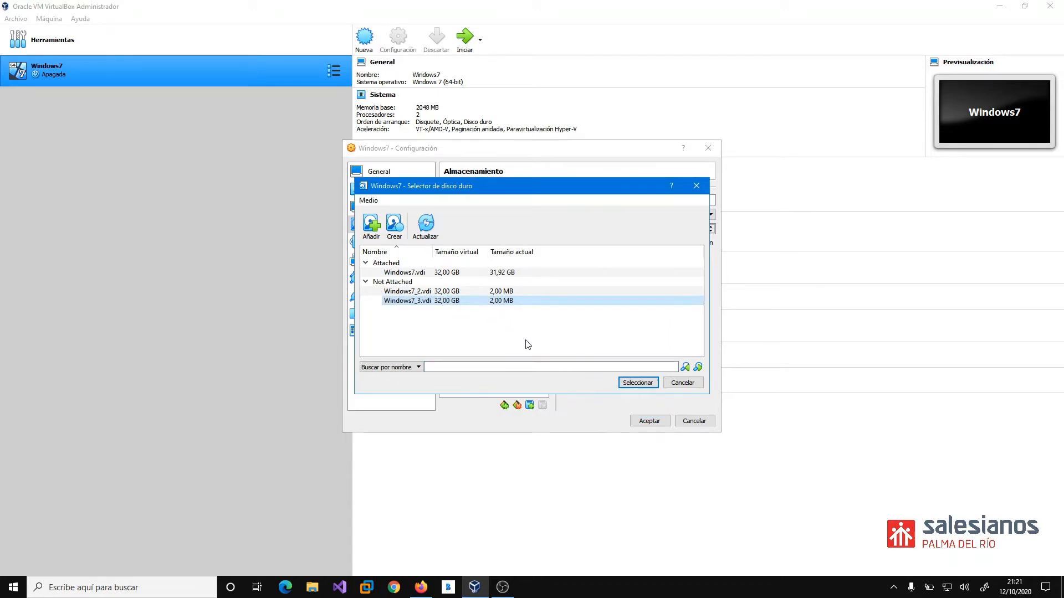
pyautogui.click(635, 385)
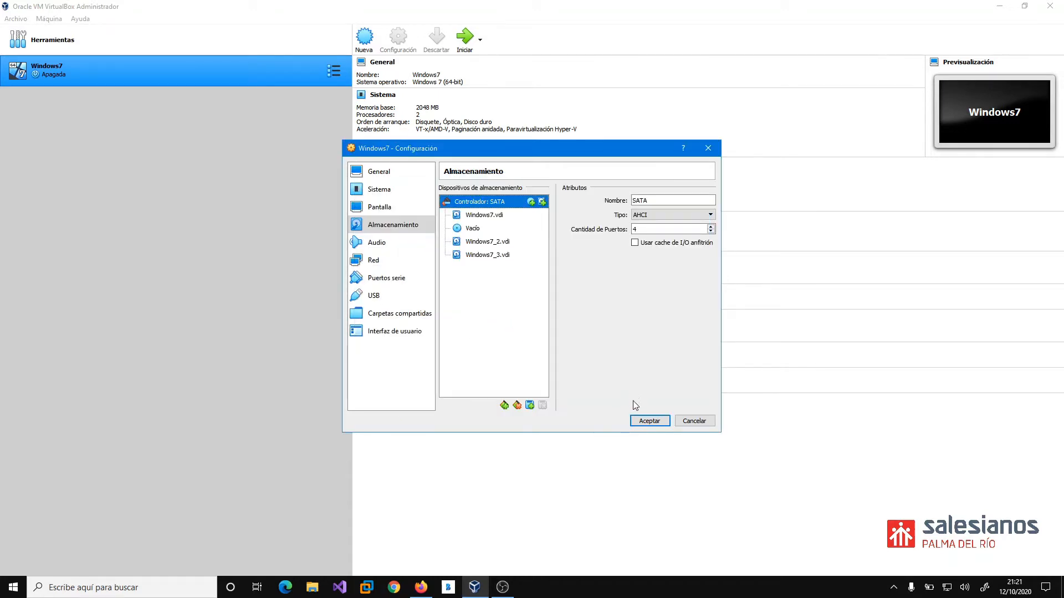
pyautogui.click(639, 424)
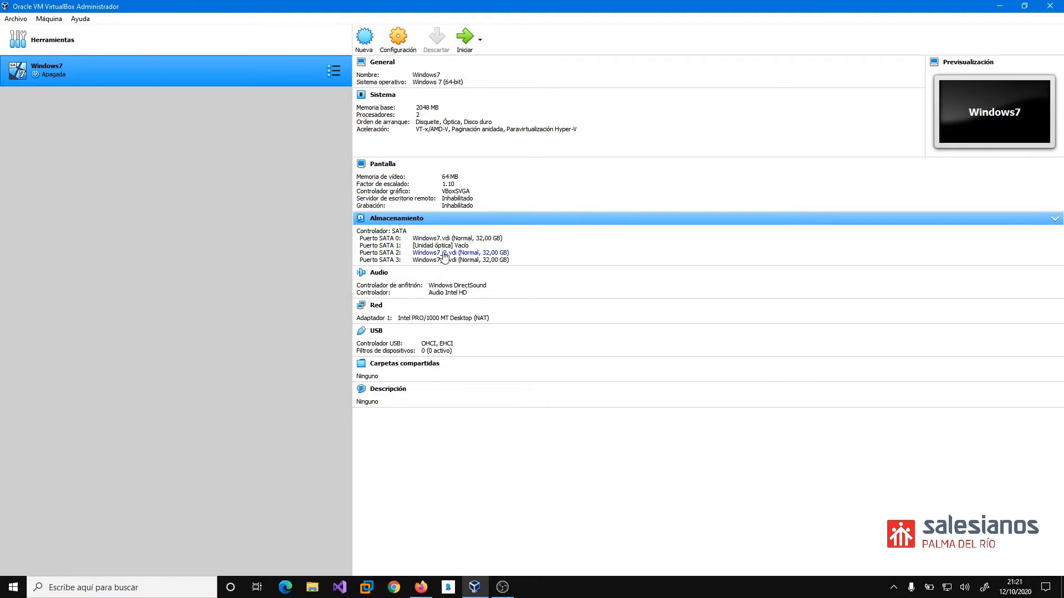
# Start the Windows7 virtual machine and sign in with the usuario account.
pyautogui.click(463, 35)
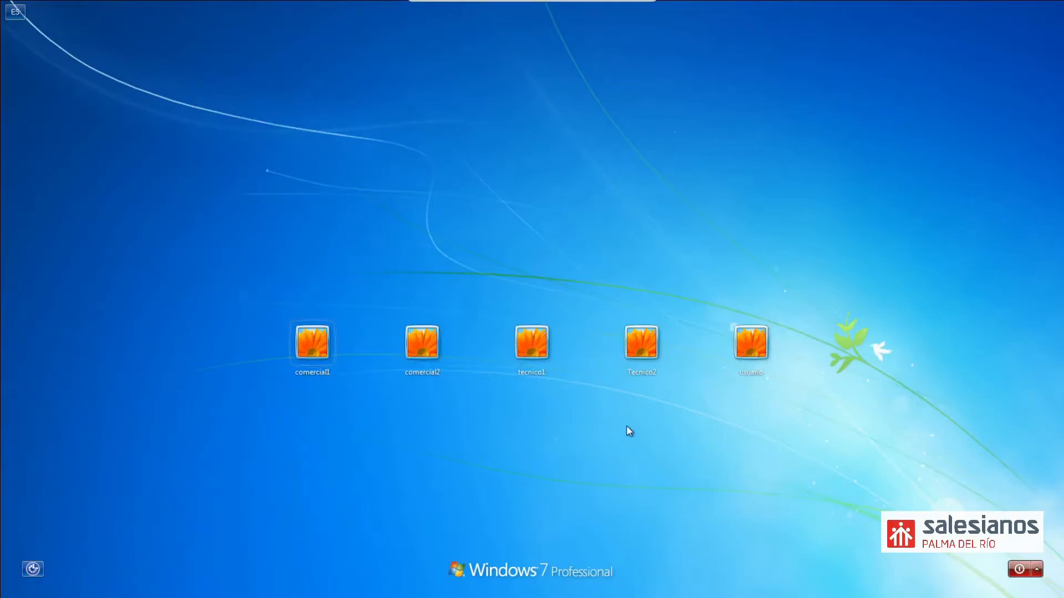
pyautogui.click(751, 344)
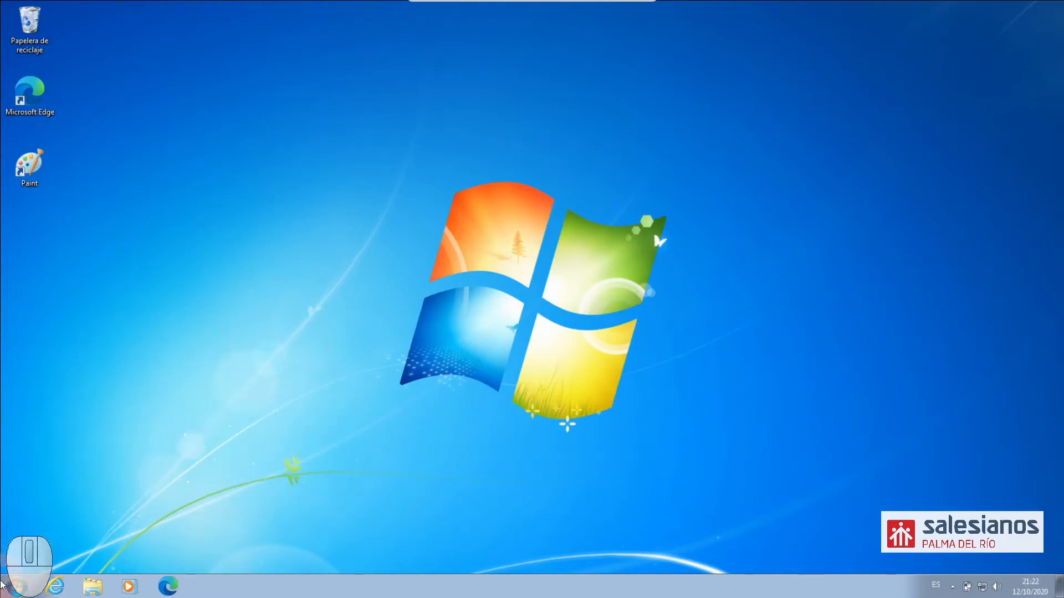
# Open the computer's administration console in the guest, maximize its window and display disk management.
pyautogui.click(16, 586)
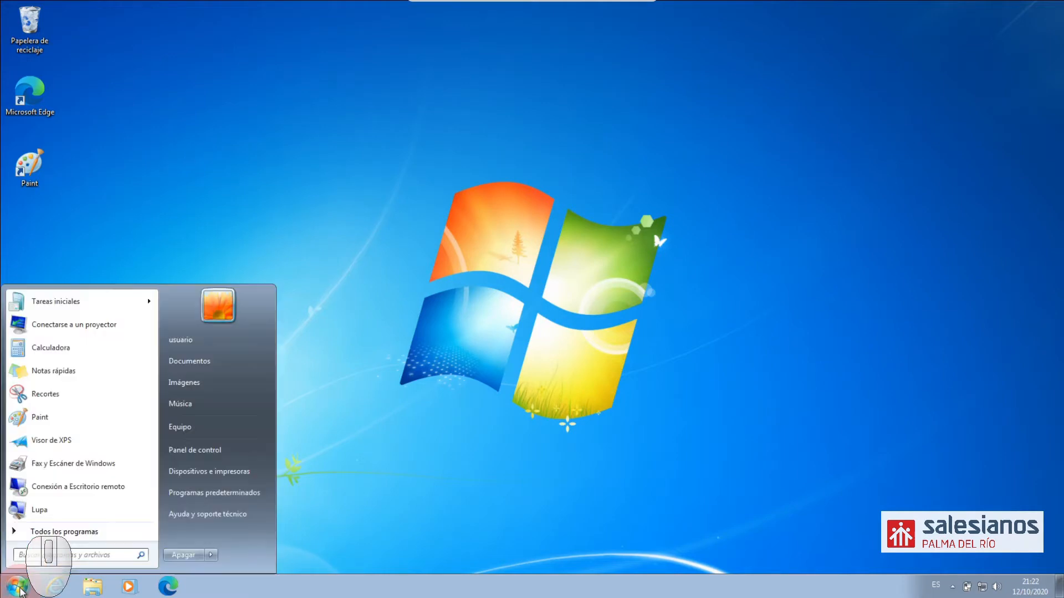
pyautogui.click(210, 426)
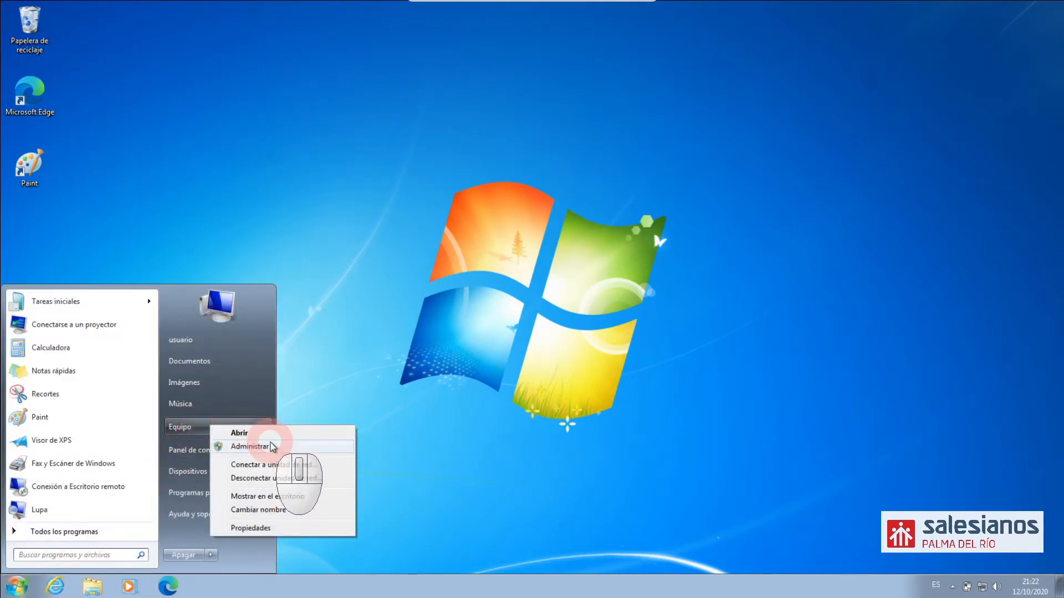
pyautogui.click(272, 446)
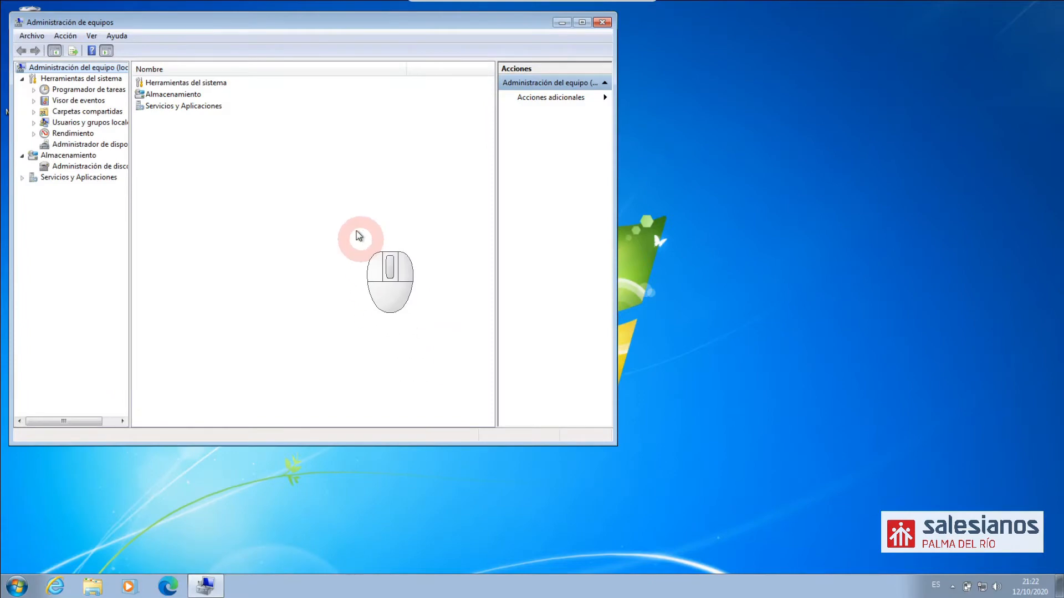
pyautogui.doubleClick(292, 22)
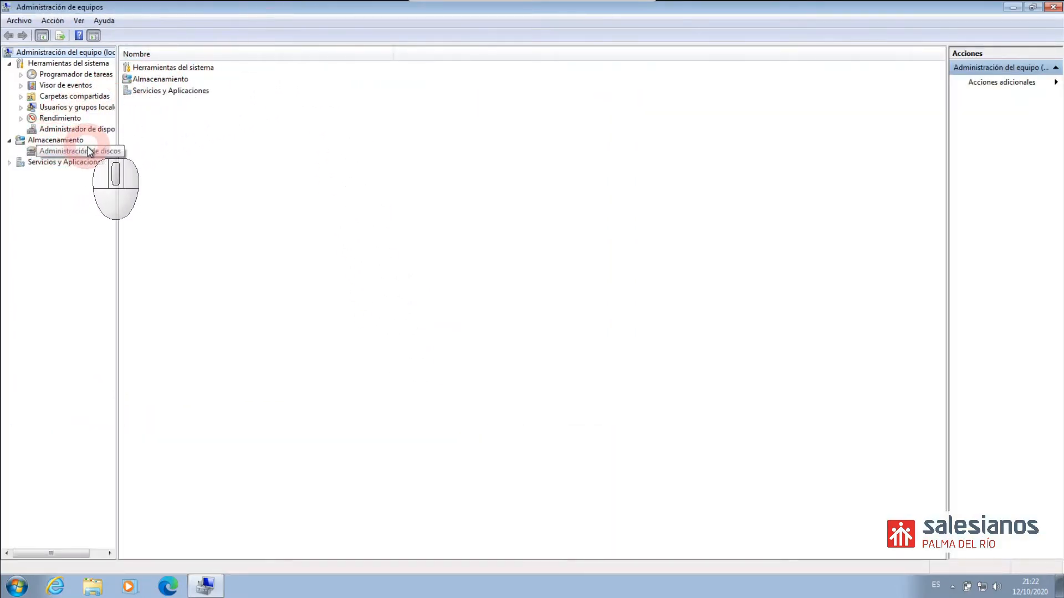
pyautogui.click(37, 152)
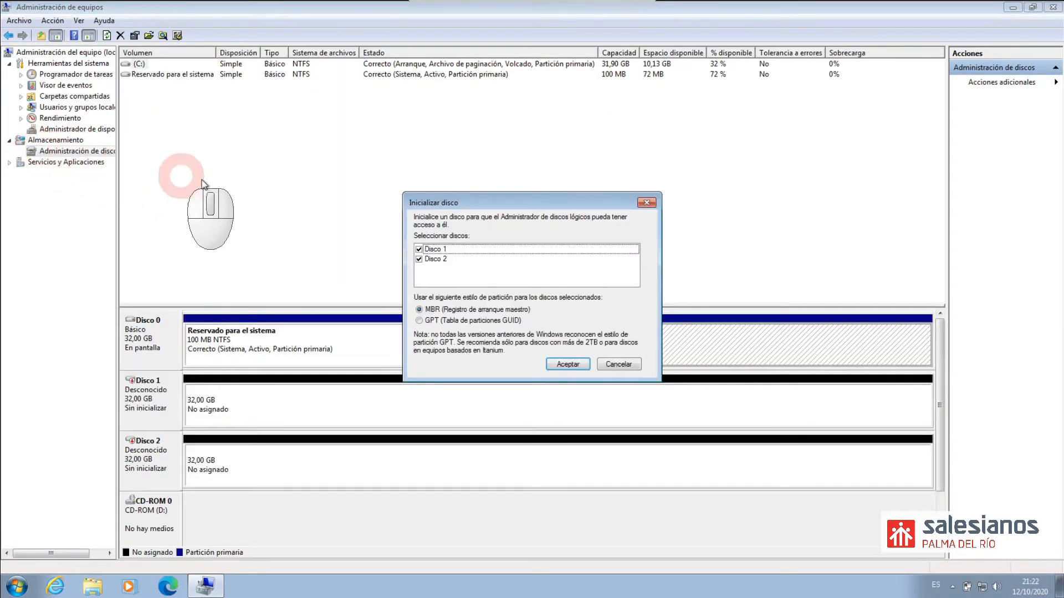
# Initialize Disco 1 and Disco 2 with the MBR partition style.
pyautogui.moveTo(433, 205); pyautogui.dragTo(449, 126)
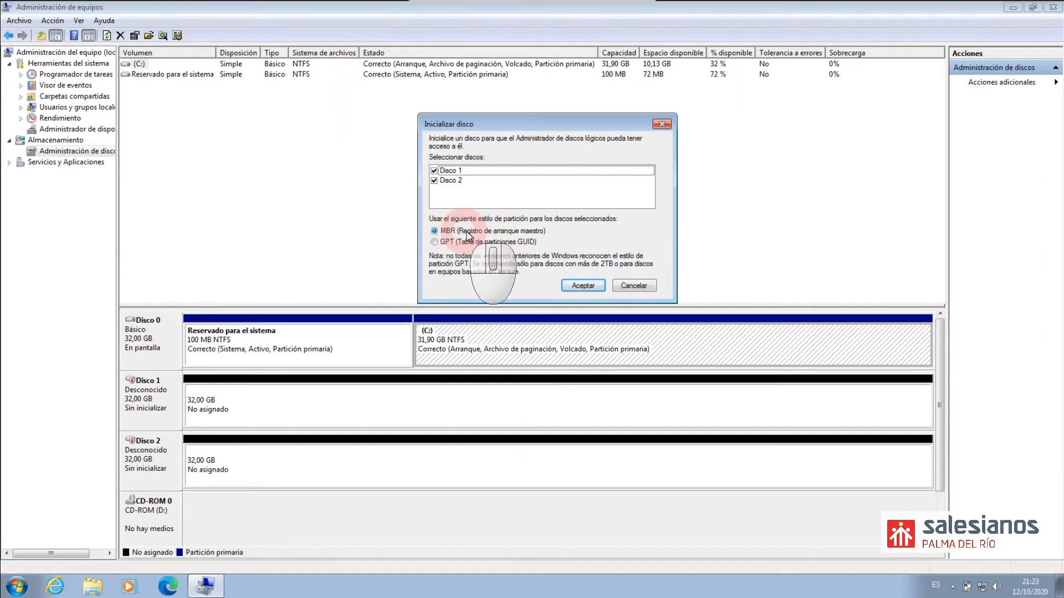
pyautogui.click(583, 285)
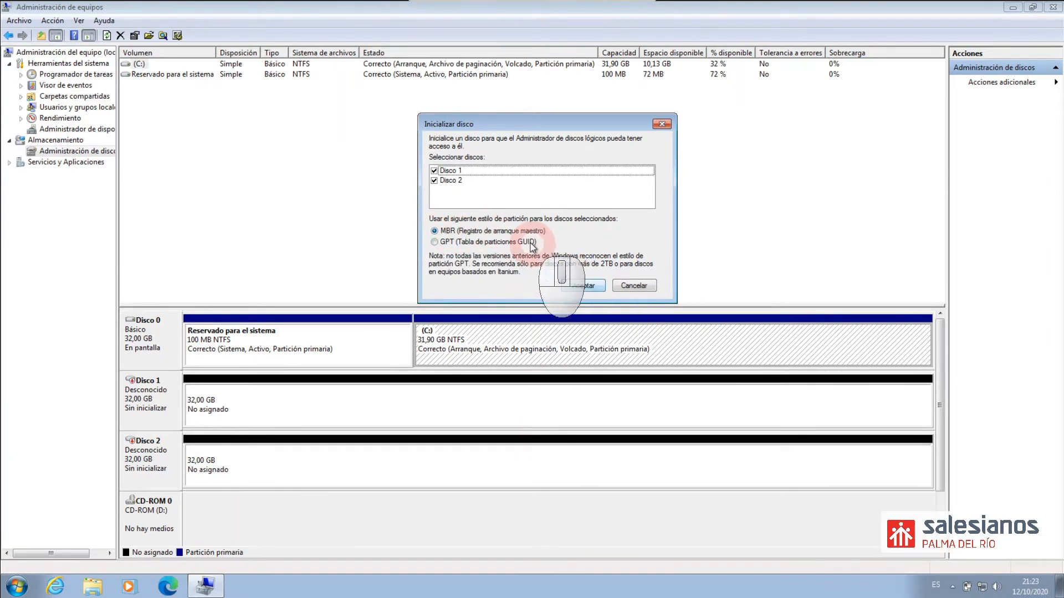
pyautogui.click(584, 286)
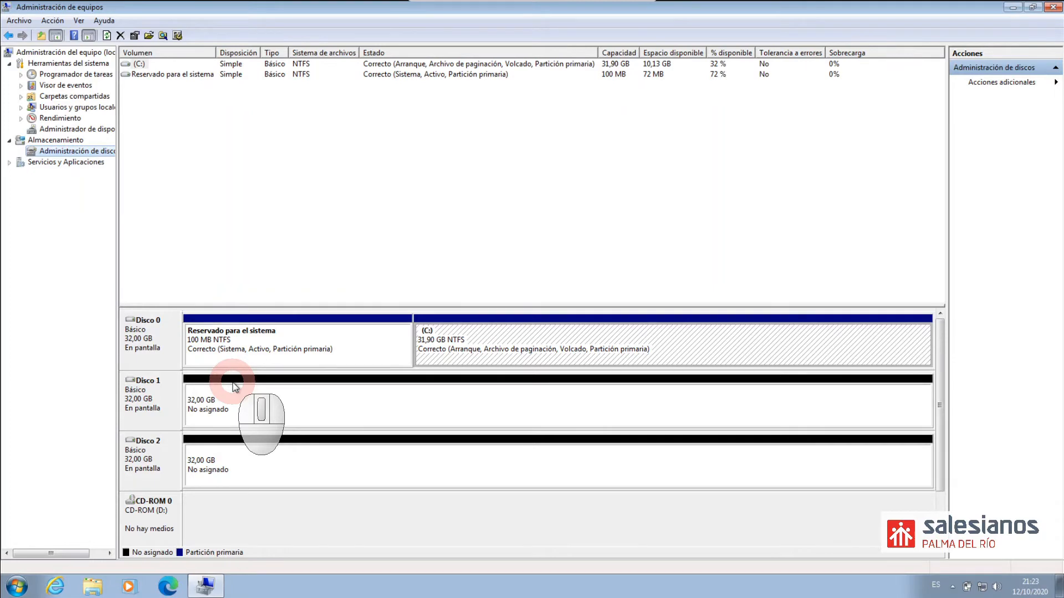
# Begin a new simple volume in the unallocated space of Disco 1 and set its size to 16000 MB.
pyautogui.rightClick(345, 399)
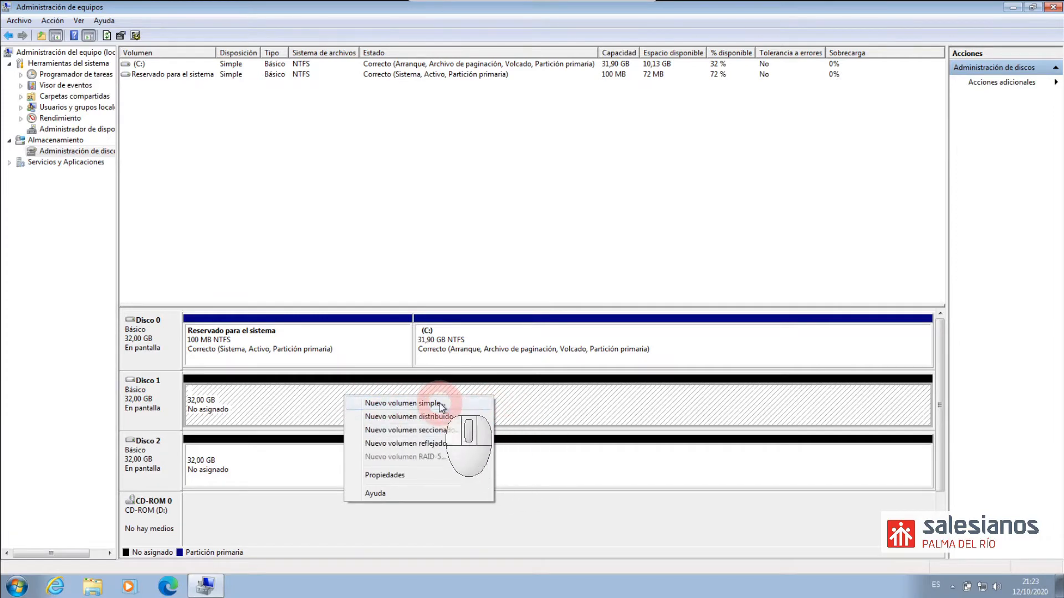
pyautogui.click(406, 411)
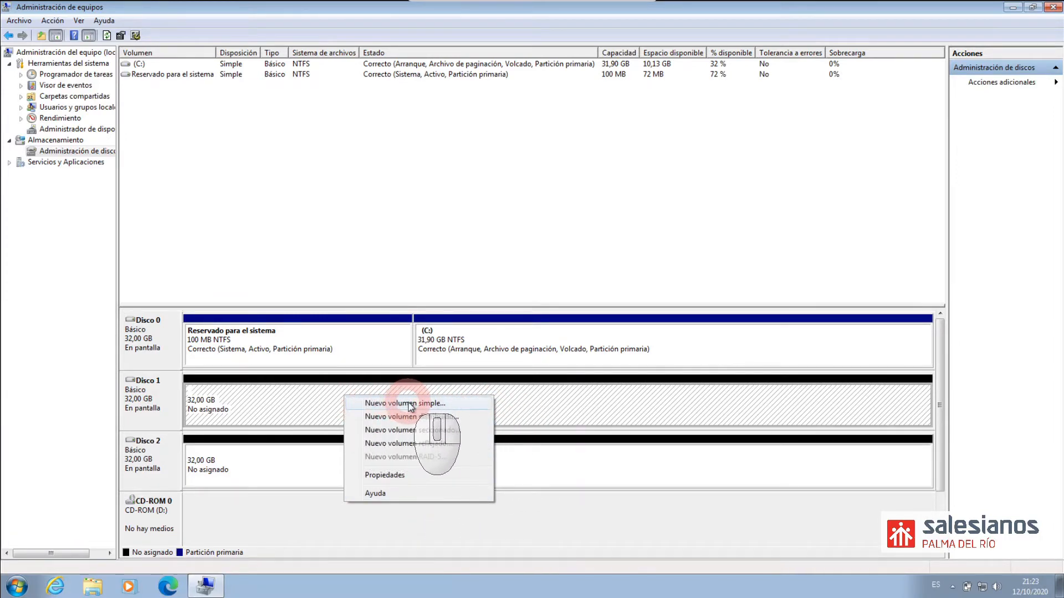
pyautogui.click(420, 409)
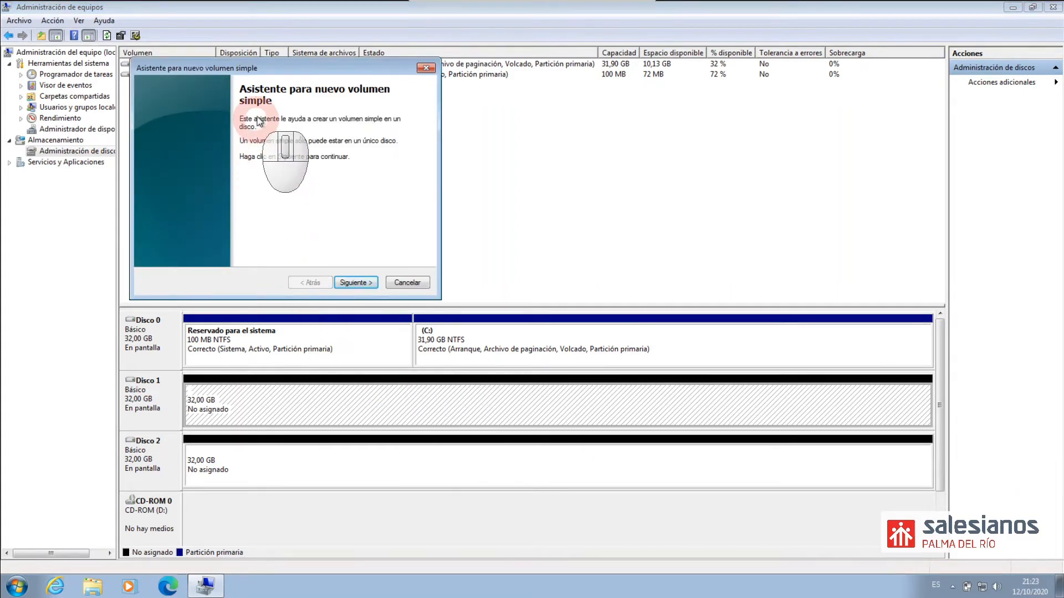
pyautogui.click(355, 283)
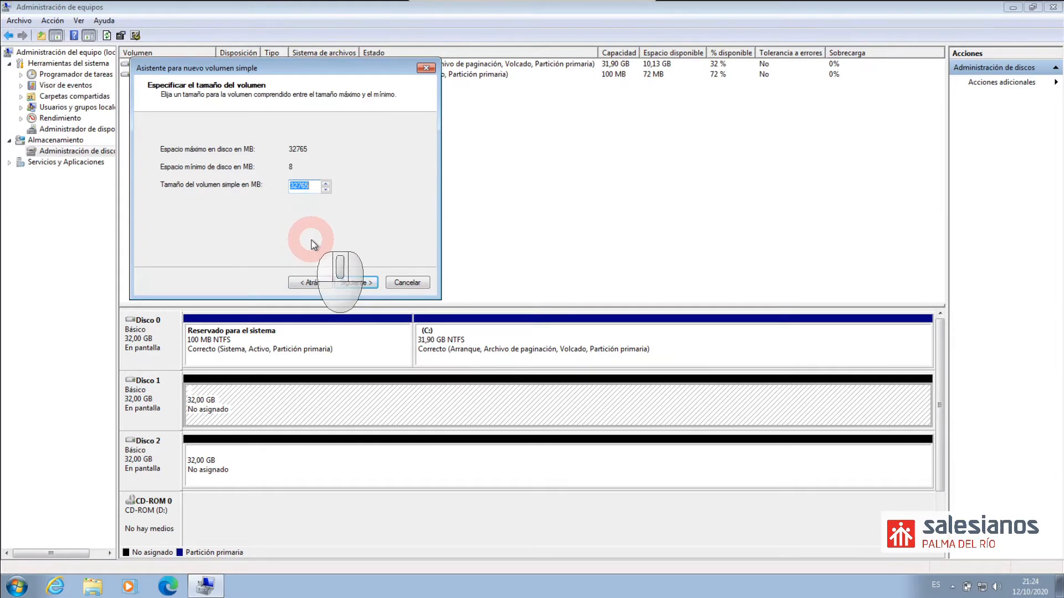
pyautogui.write('16000')
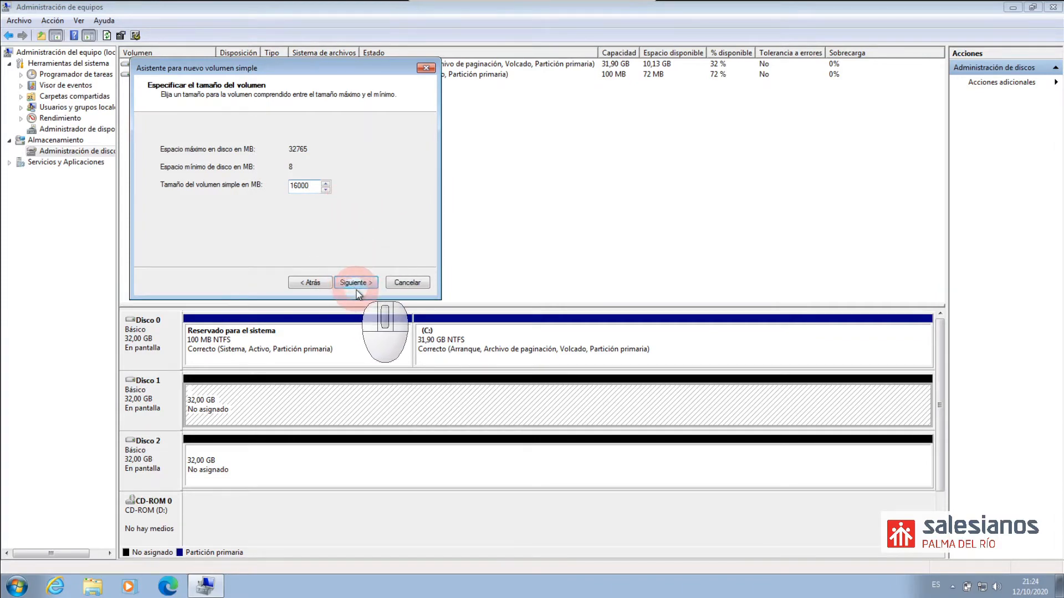
pyautogui.click(357, 285)
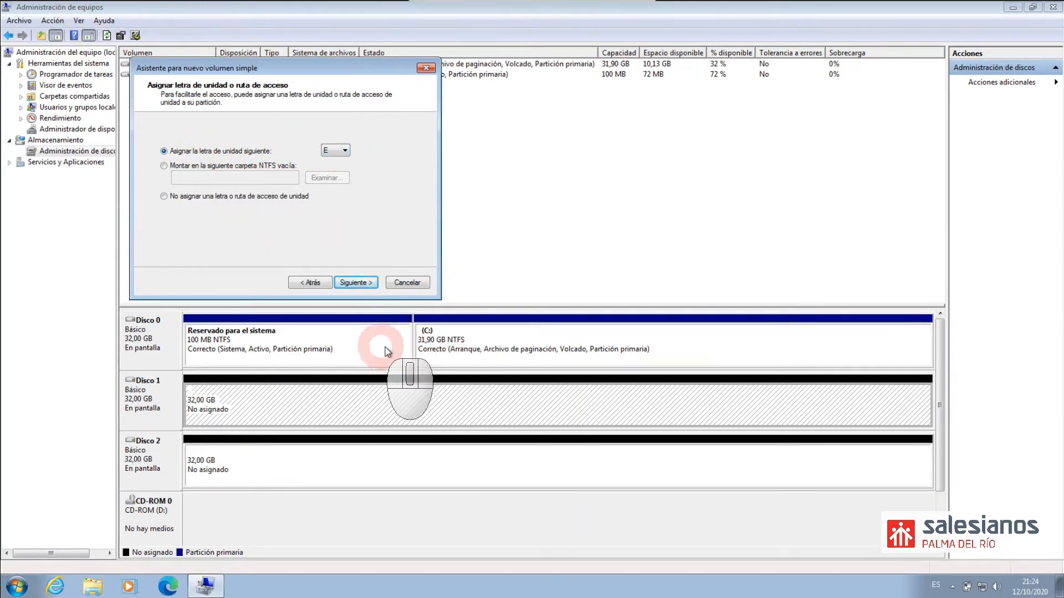
# Assign drive letter E to the new simple volume on Disco 1 and continue to its format settings.
pyautogui.moveTo(308, 68); pyautogui.dragTo(428, 94)
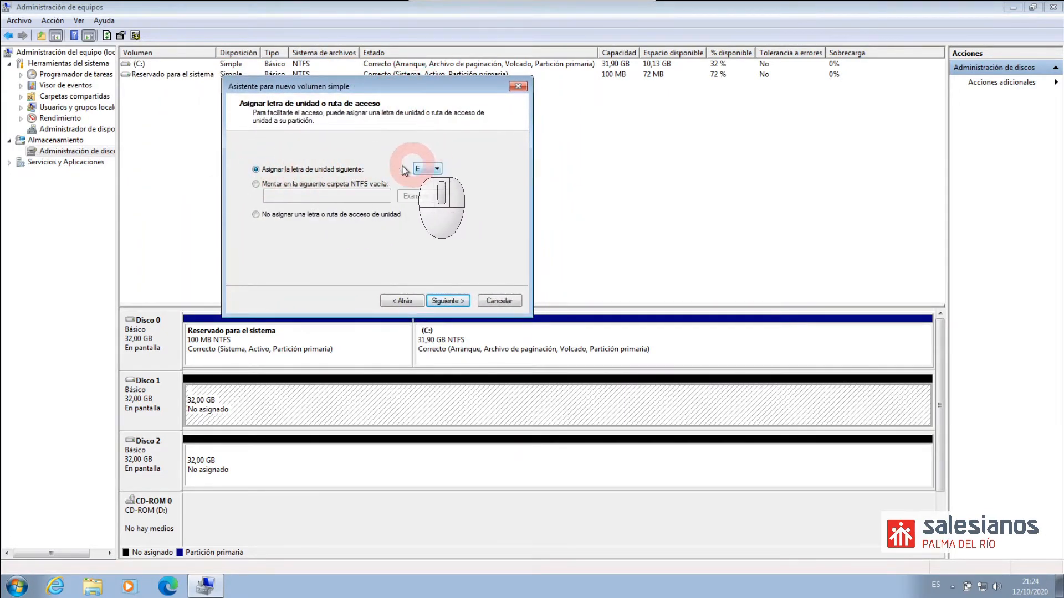
pyautogui.click(437, 169)
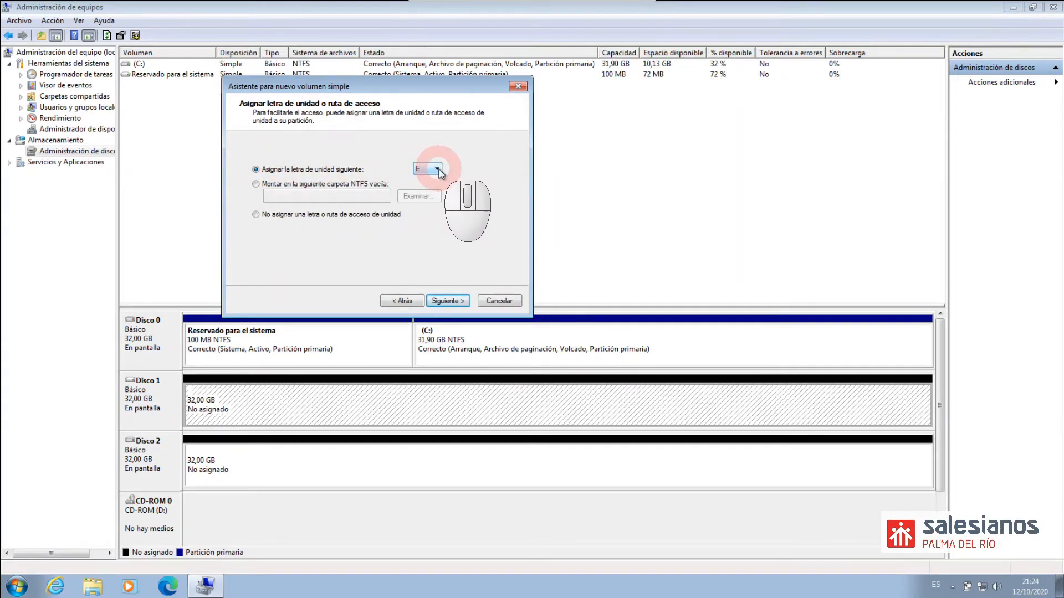
pyautogui.click(438, 170)
pyautogui.click(326, 274)
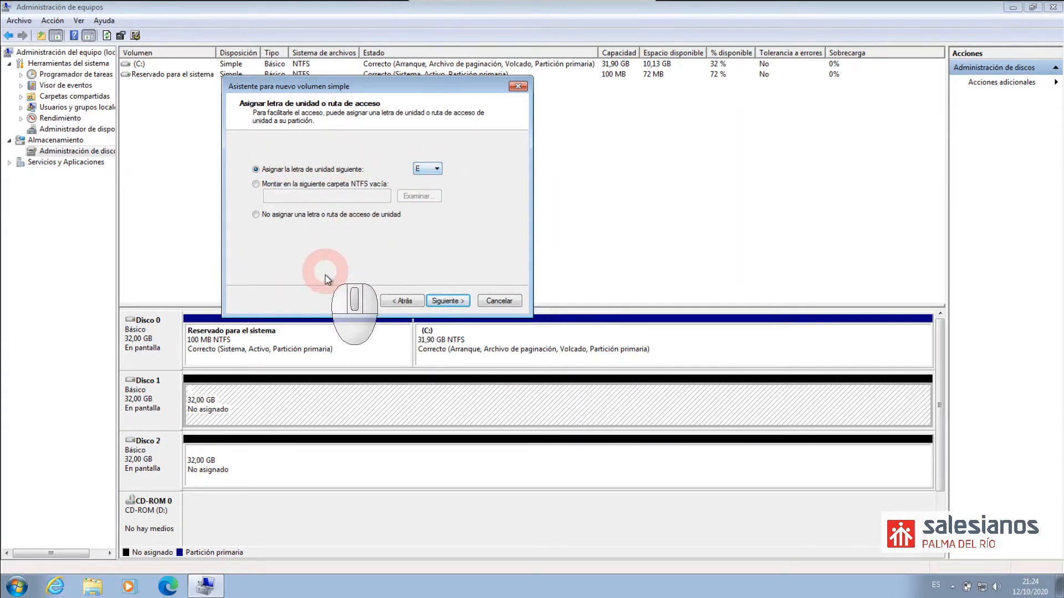
pyautogui.click(452, 301)
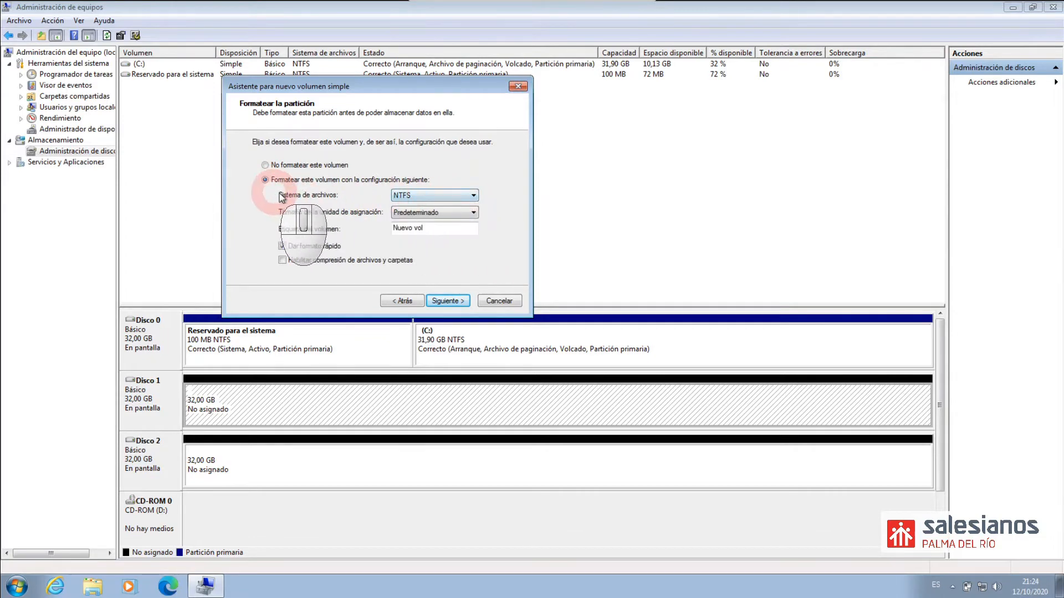
# Choose NTFS as the new volume's file system and Predeterminado as its allocation unit size.
pyautogui.click(473, 198)
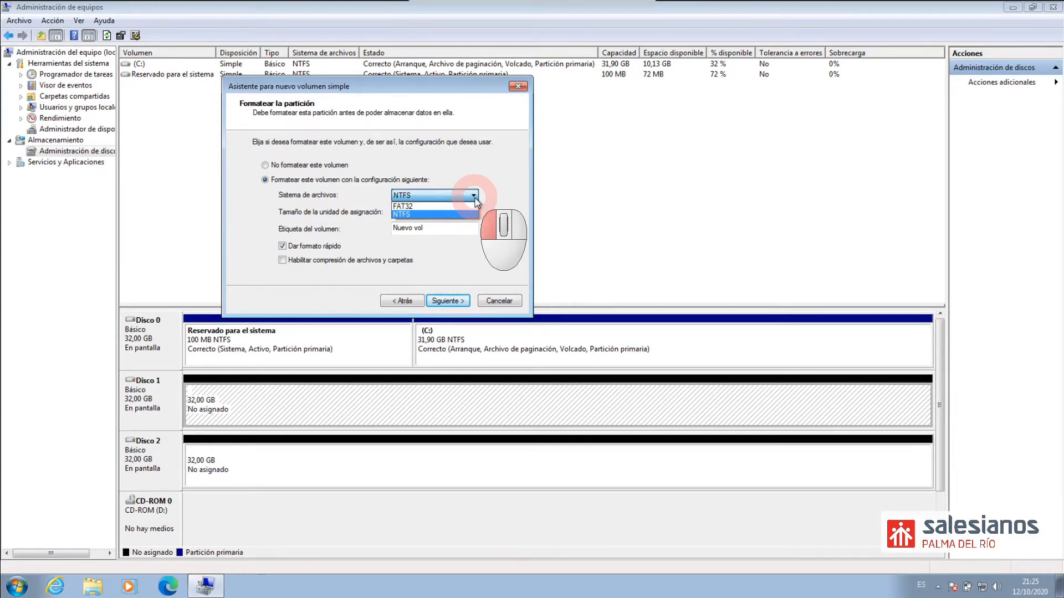
pyautogui.click(475, 197)
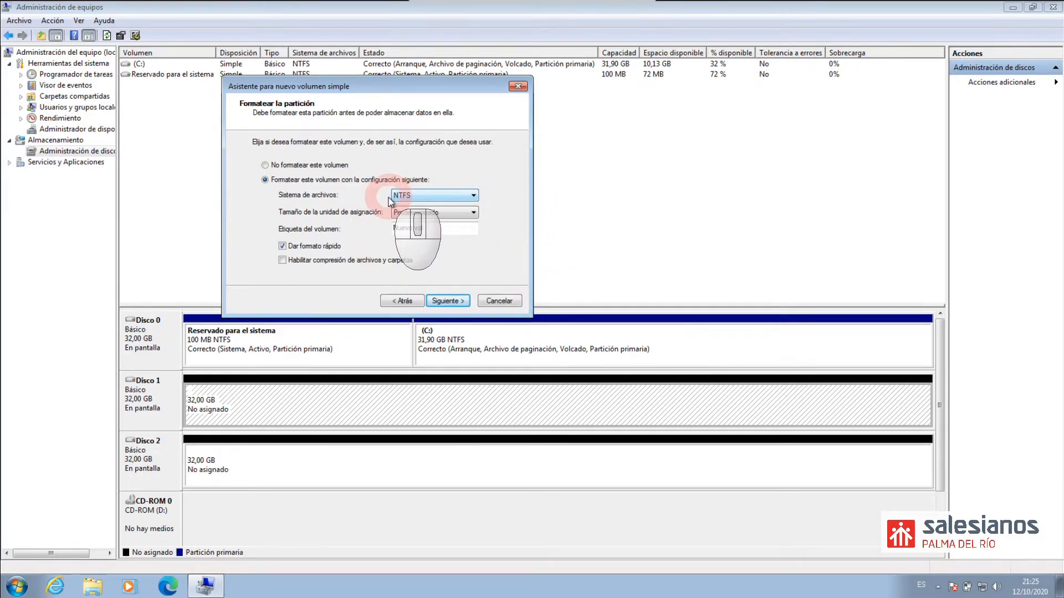
pyautogui.click(476, 195)
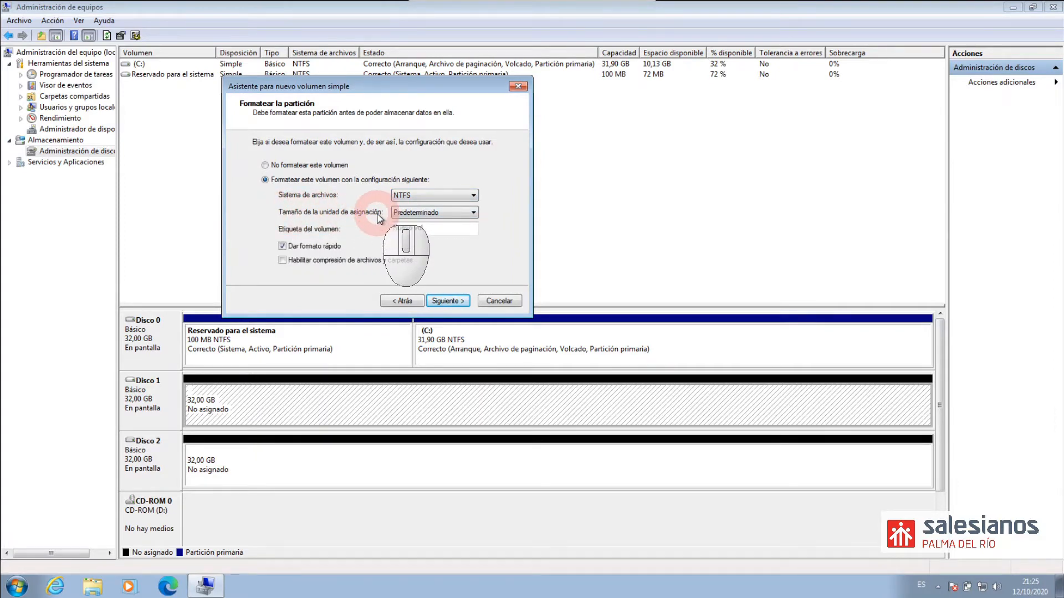
pyautogui.click(474, 213)
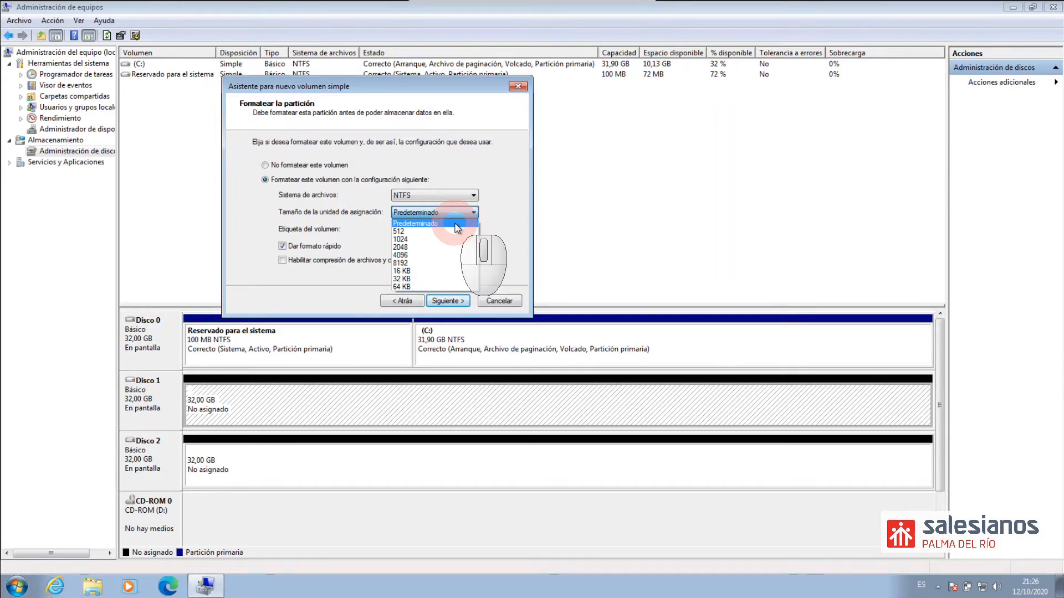
pyautogui.click(456, 227)
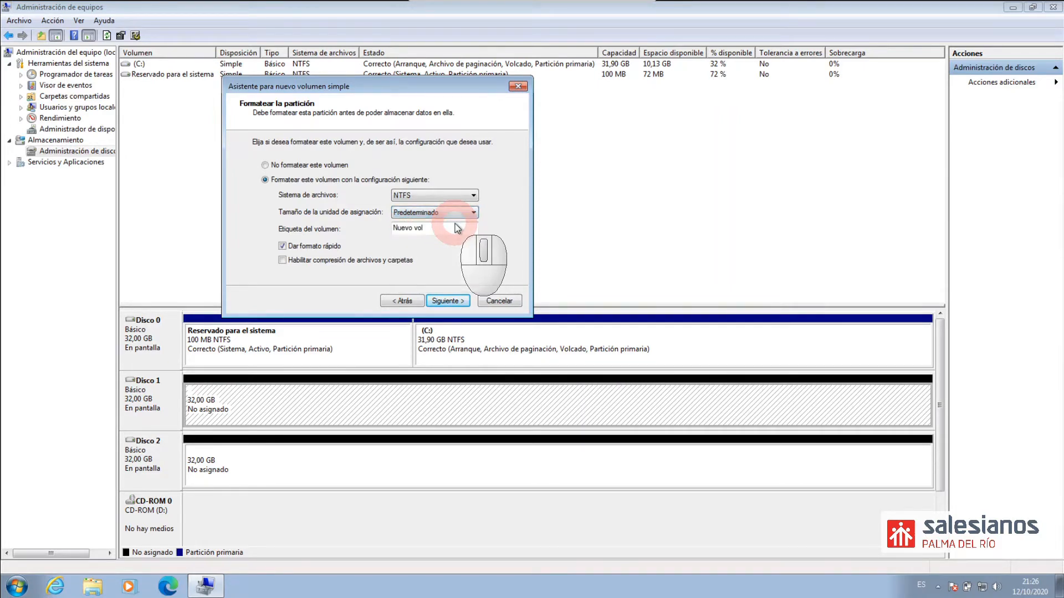
# Label the new volume Datos1, leave quick format enabled and finish creating it on Disco 1.
pyautogui.click(392, 229)
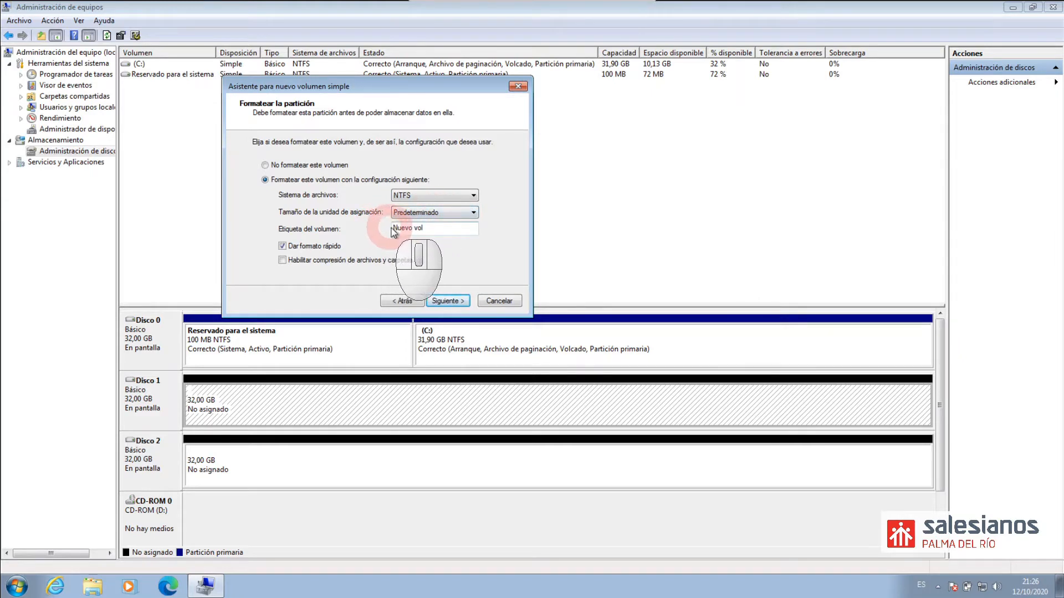
pyautogui.click(430, 229)
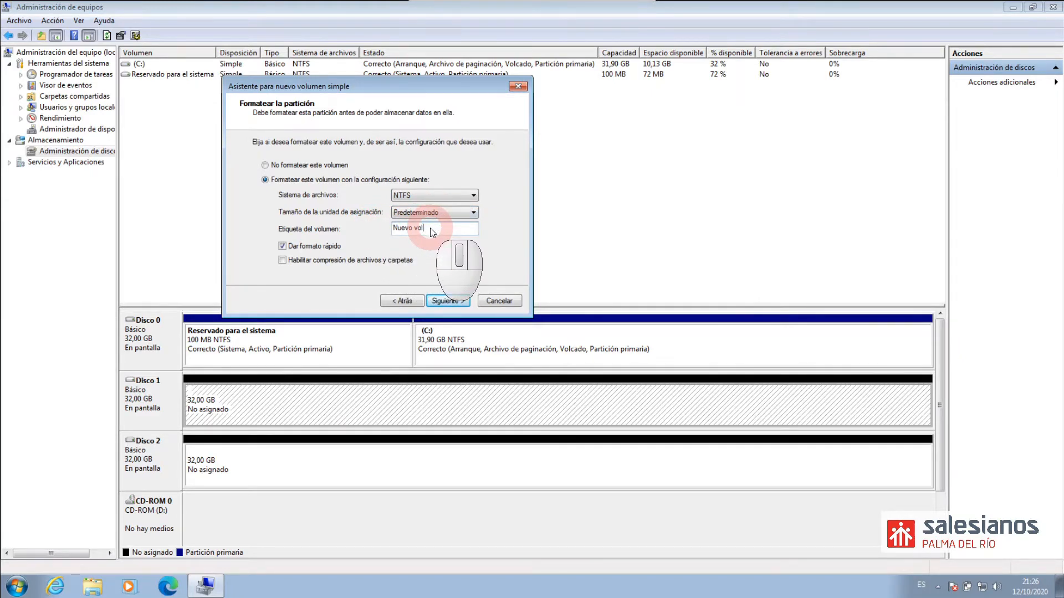
pyautogui.press('BackSpace')
pyautogui.press('BackSpace')
pyautogui.press('BackSpace')
pyautogui.press('BackSpace')
pyautogui.press('BackSpace')
pyautogui.press('BackSpace')
pyautogui.write('Datos1')
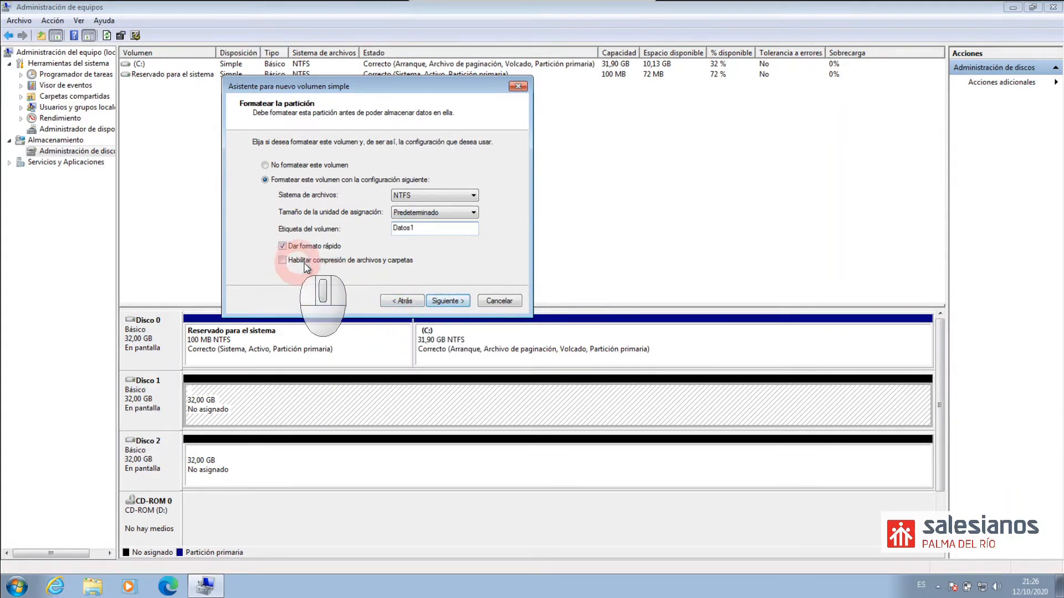
pyautogui.click(449, 301)
pyautogui.click(448, 301)
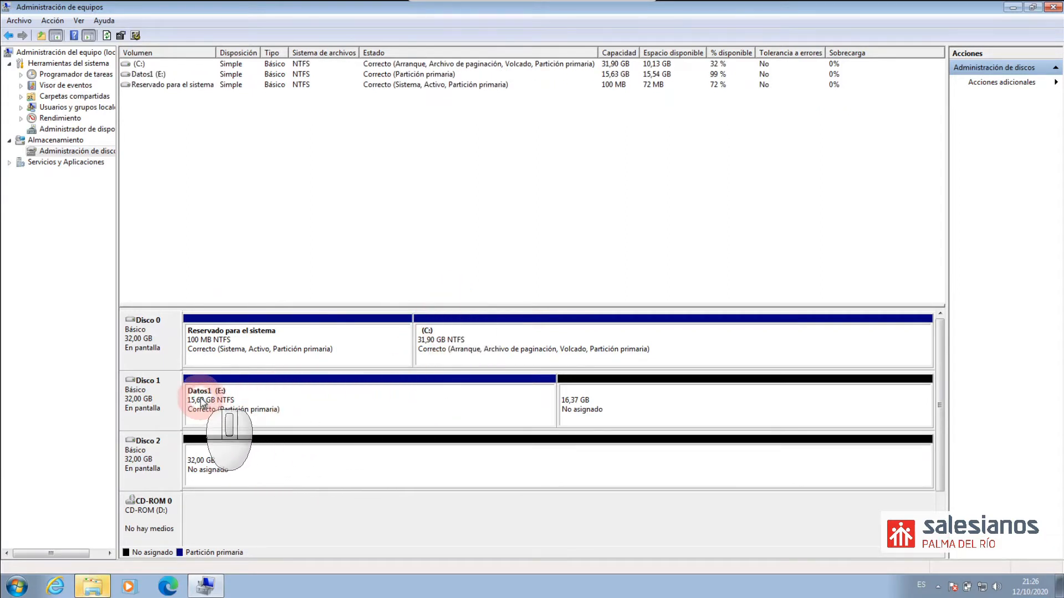
# Dismiss the AutoPlay window and examine the Datos1 (E:) drive under Equipo in Windows Explorer.
pyautogui.click(93, 587)
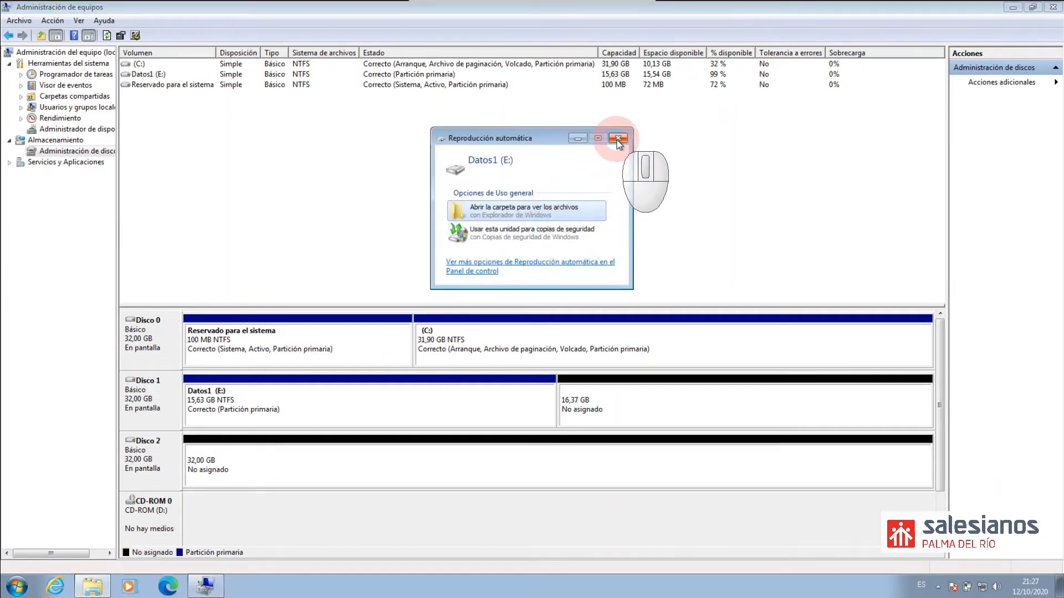
pyautogui.click(615, 146)
pyautogui.click(93, 586)
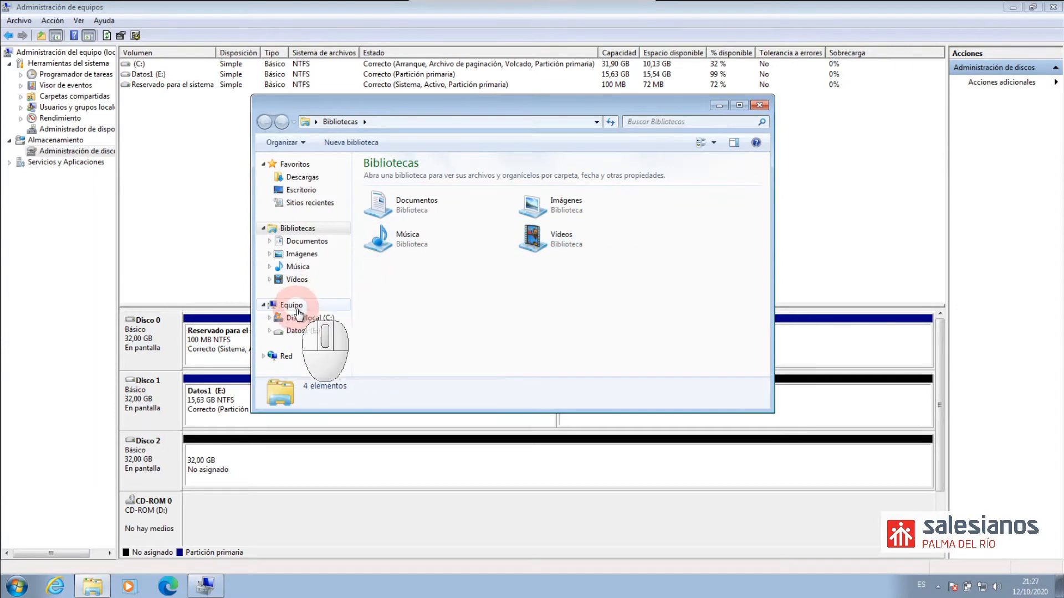
pyautogui.click(298, 312)
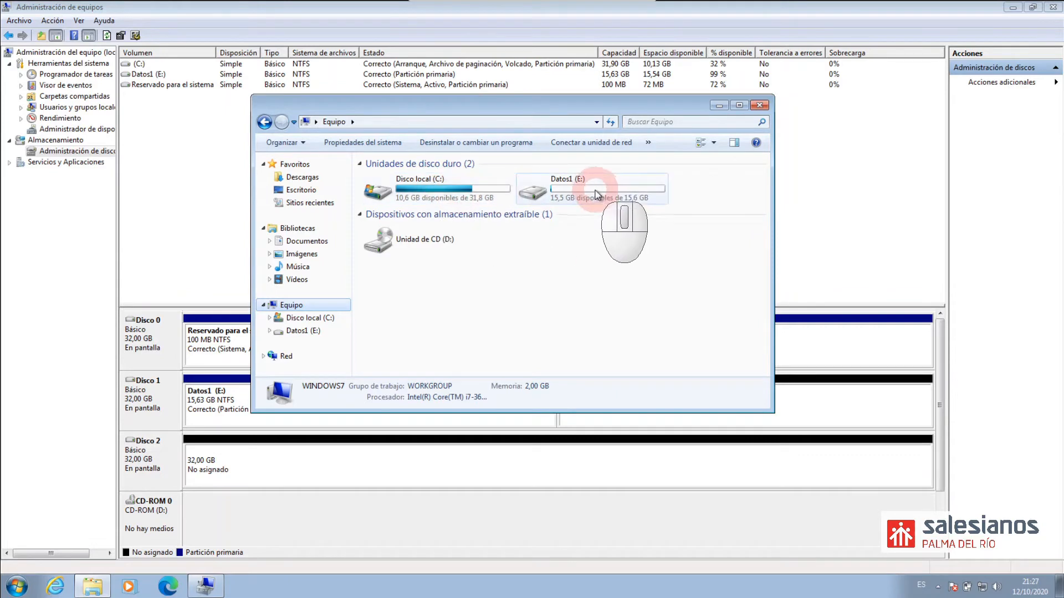
pyautogui.moveTo(554, 106); pyautogui.dragTo(642, 104)
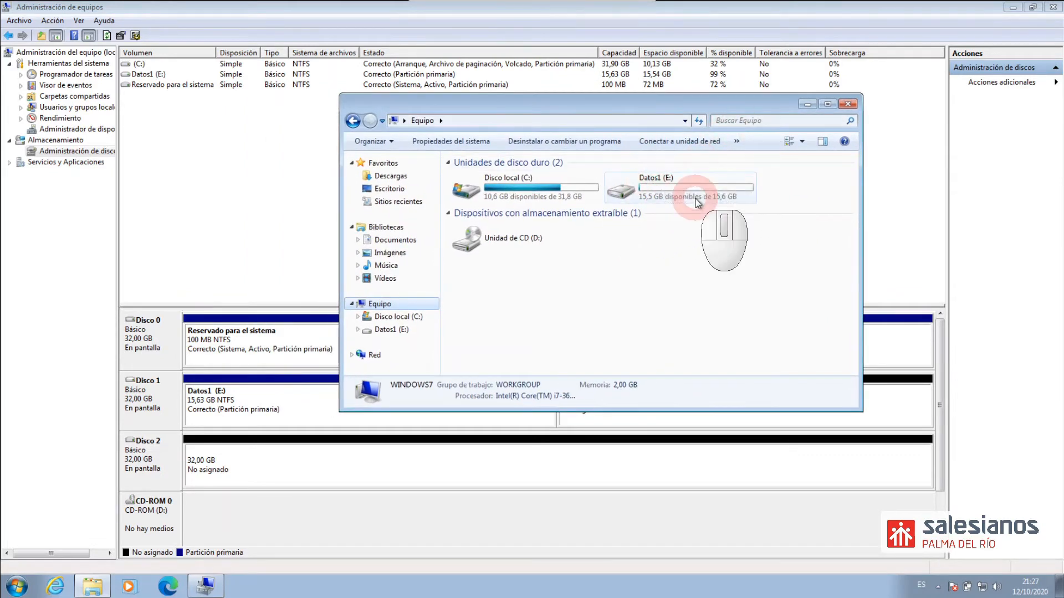
pyautogui.click(848, 106)
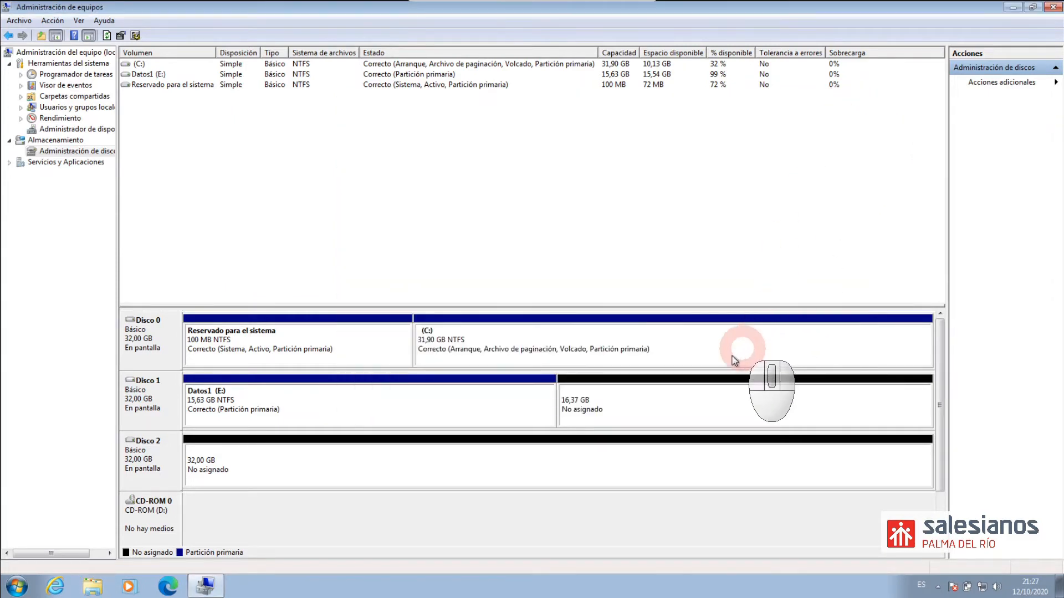
# Create a 16765 MB NTFS simple volume in the remaining space of Disco 1, with letter F and the default label.
pyautogui.rightClick(630, 405)
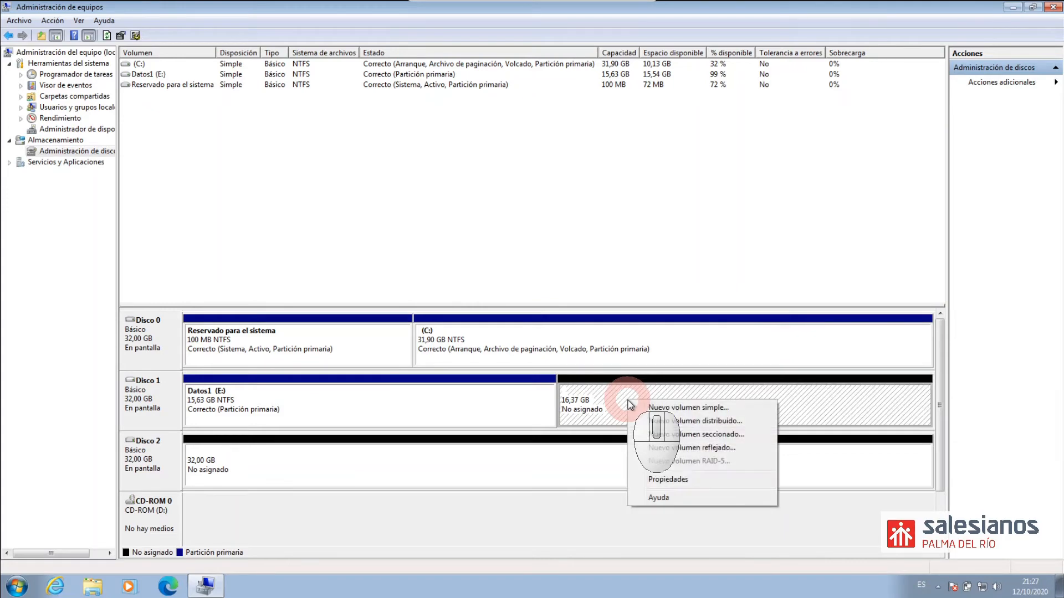
pyautogui.click(693, 409)
pyautogui.click(351, 282)
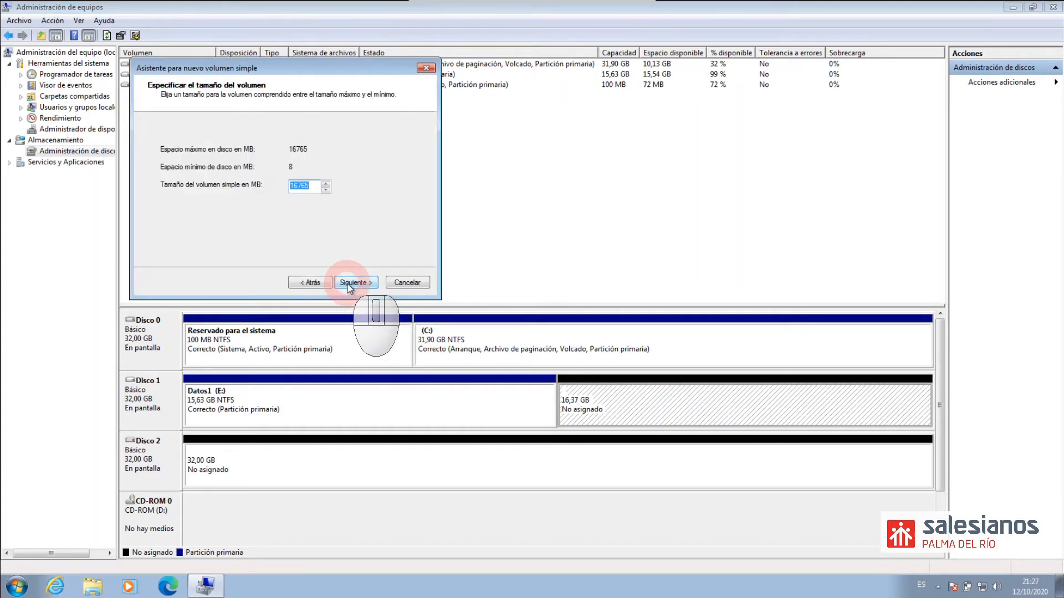
pyautogui.click(349, 283)
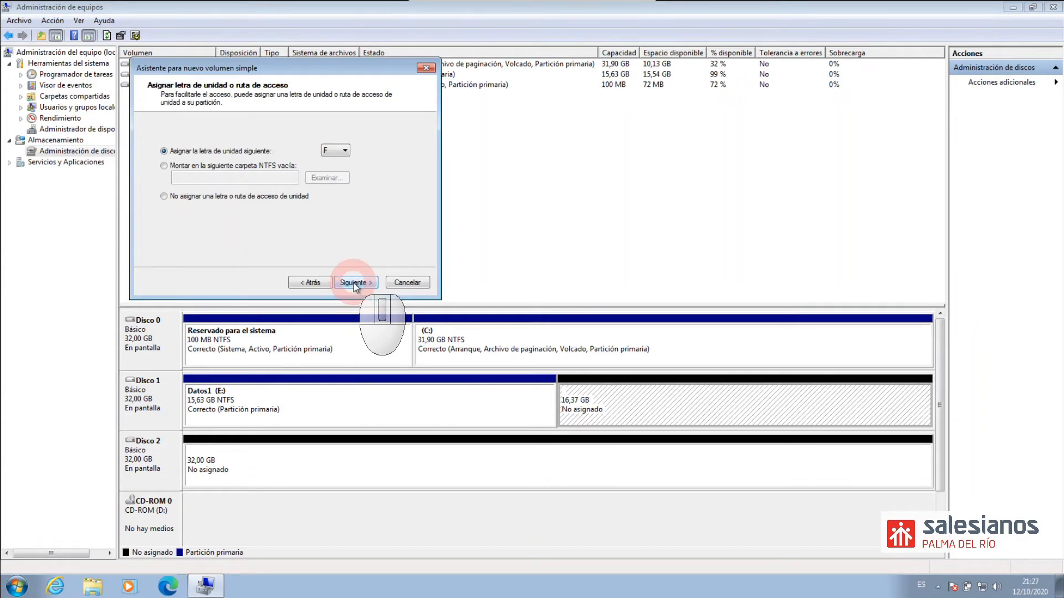
pyautogui.click(353, 284)
pyautogui.click(353, 283)
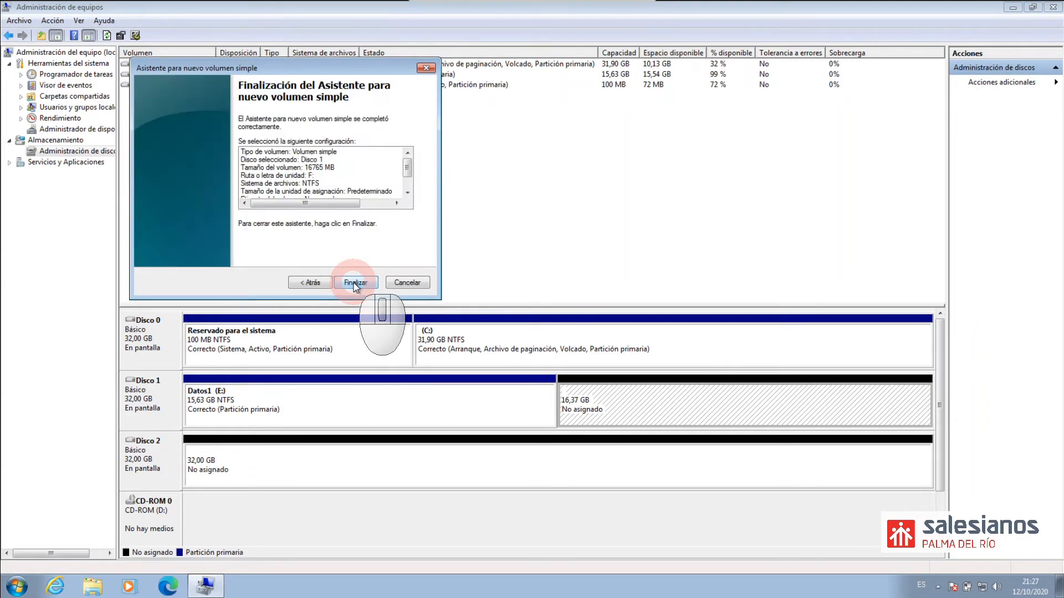
pyautogui.click(354, 283)
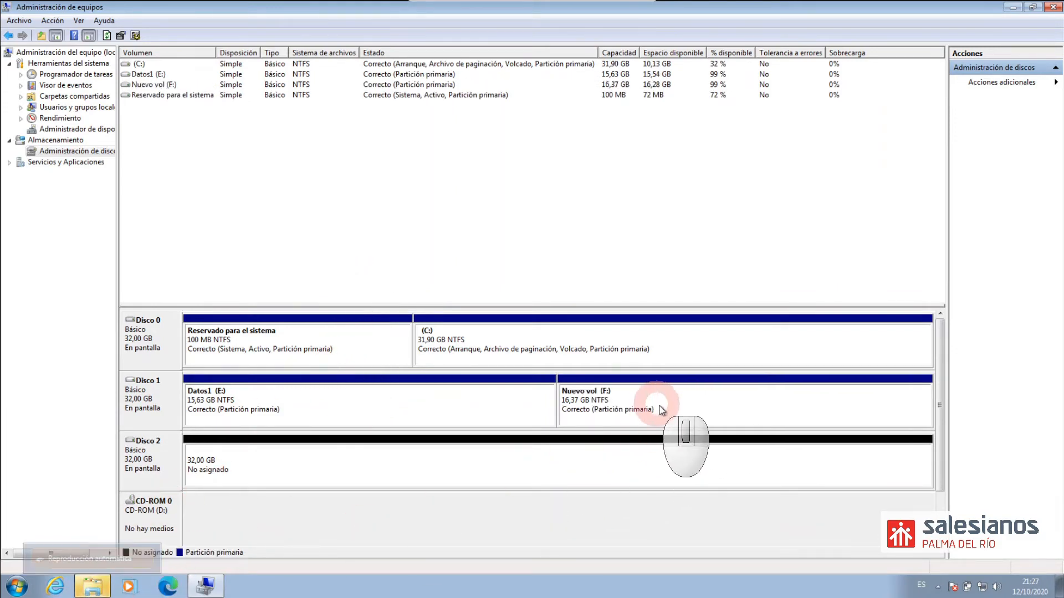
# Open the Nuevo vol (F:) drive in Windows Explorer and compare the drives under Equipo with the disk layout.
pyautogui.click(89, 590)
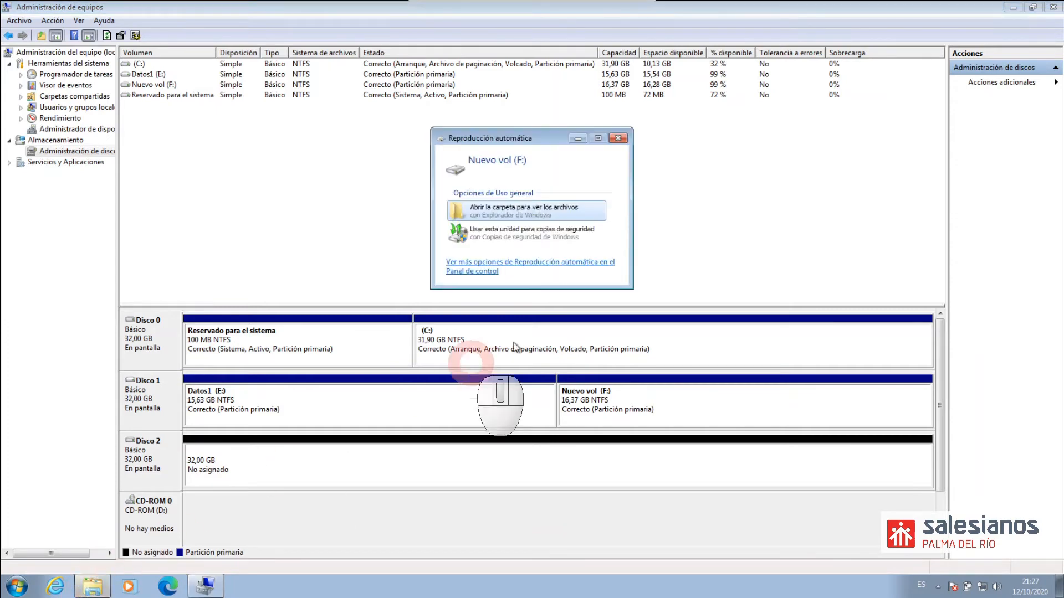
pyautogui.click(528, 209)
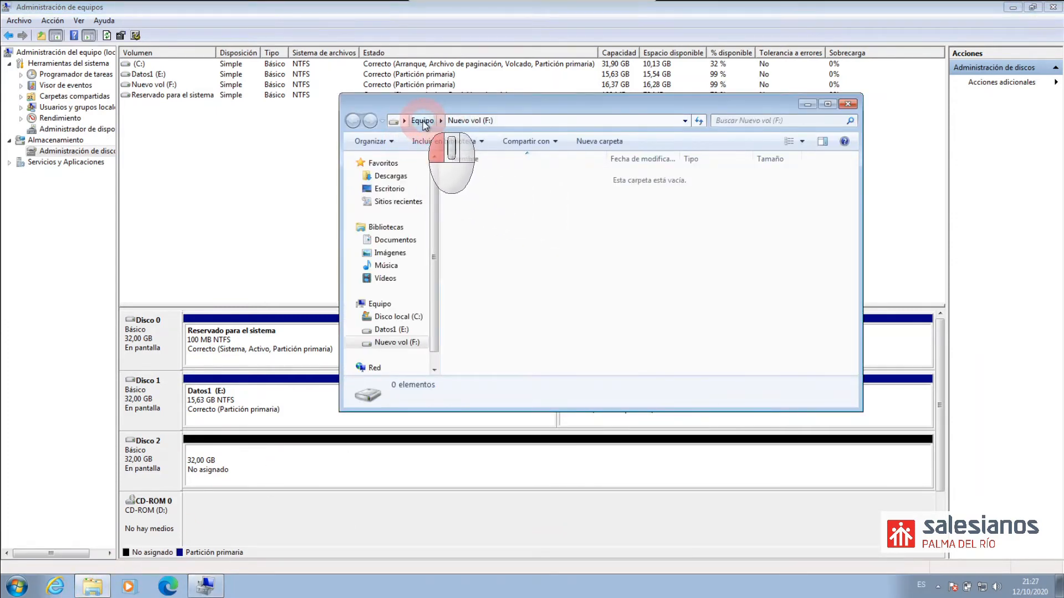
pyautogui.click(423, 121)
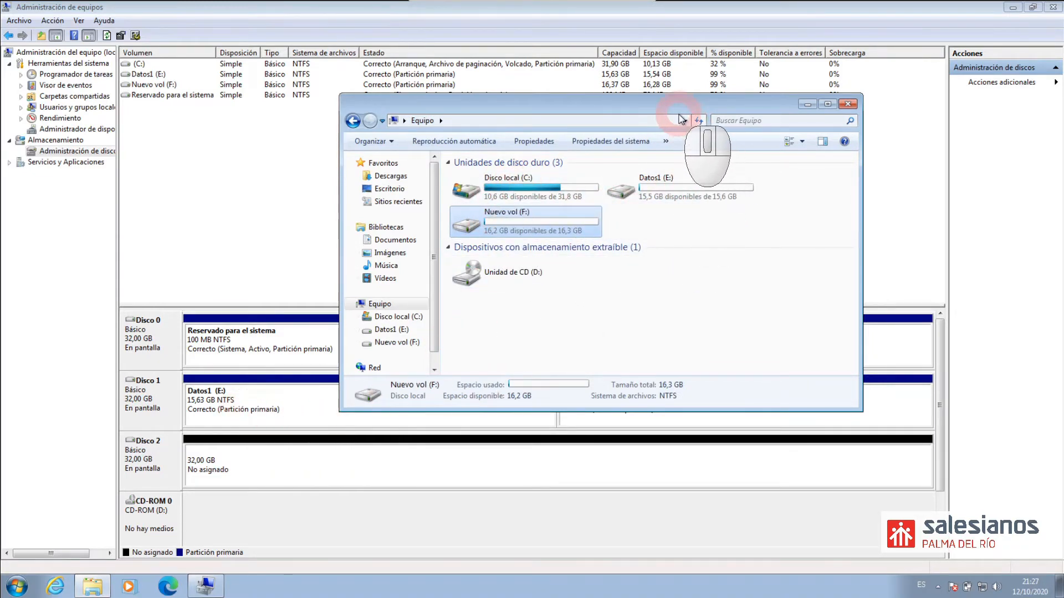
pyautogui.moveTo(683, 100); pyautogui.dragTo(687, 26)
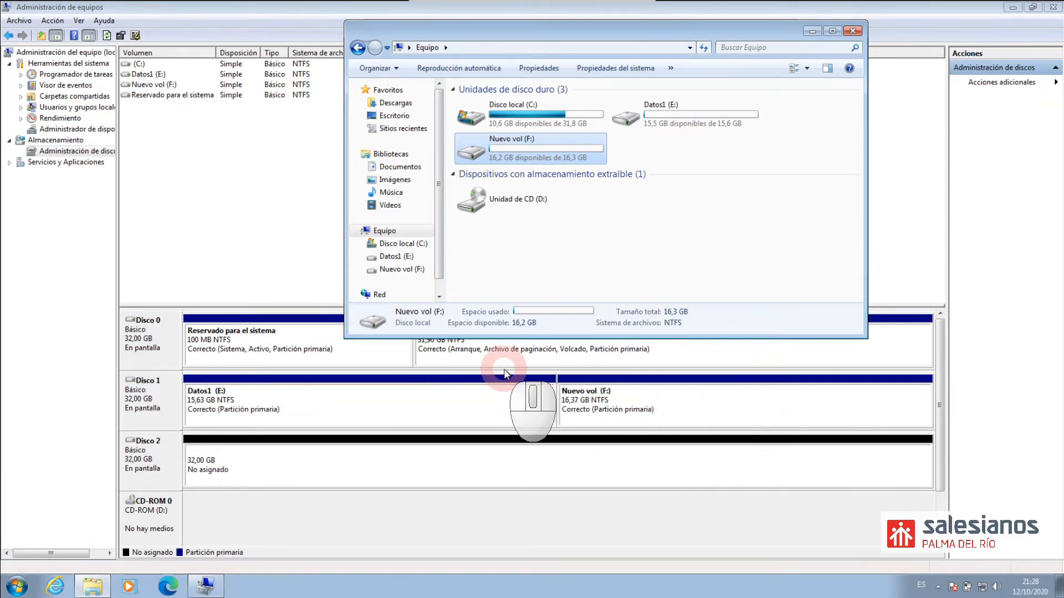
pyautogui.click(852, 31)
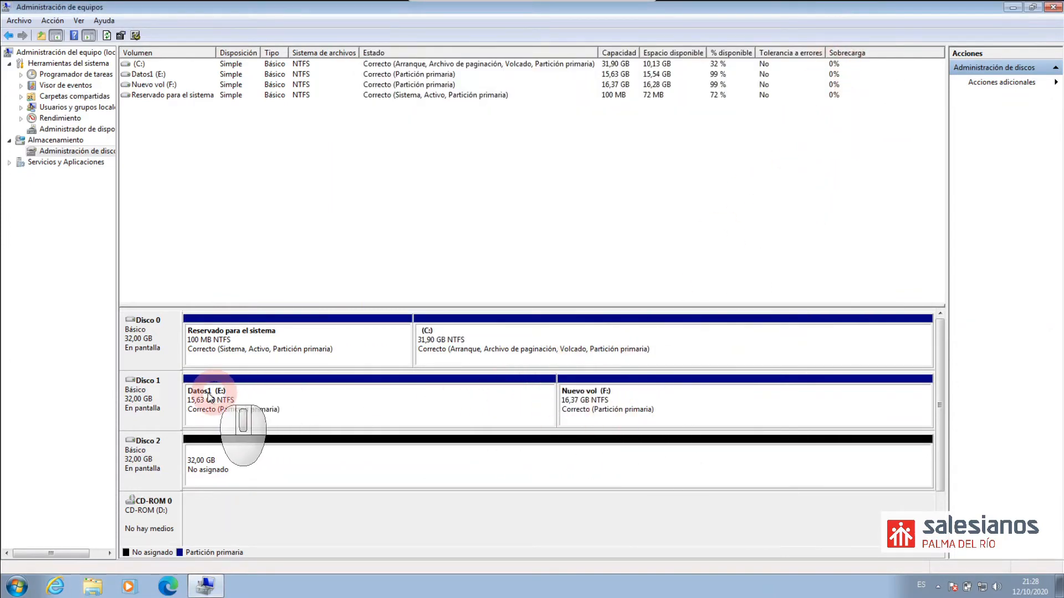
# Delete the Datos1 (E:) and Nuevo vol (F:) volumes from Disco 1.
pyautogui.rightClick(147, 393)
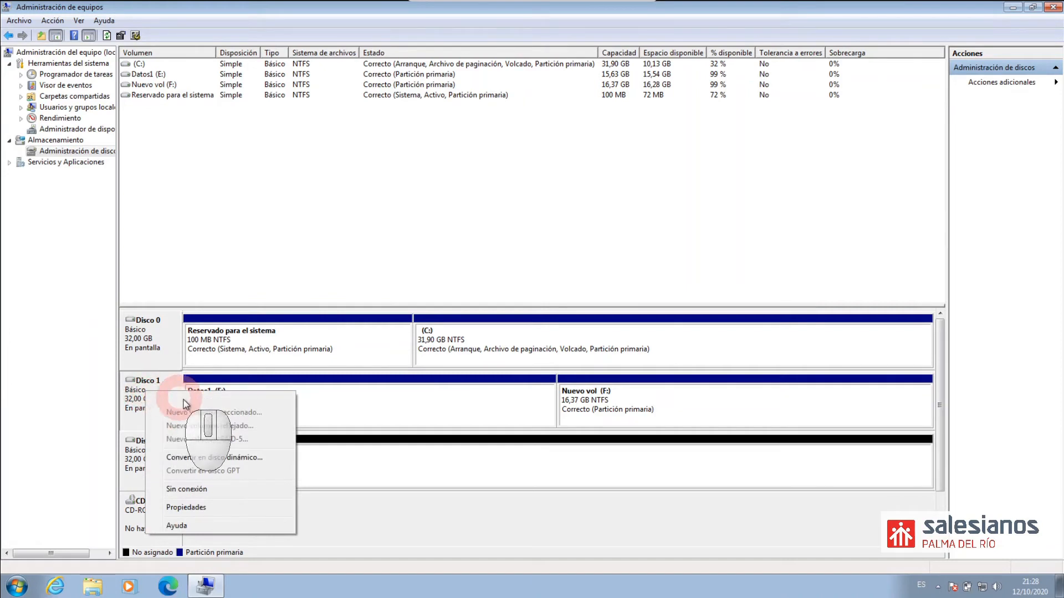
pyautogui.rightClick(424, 409)
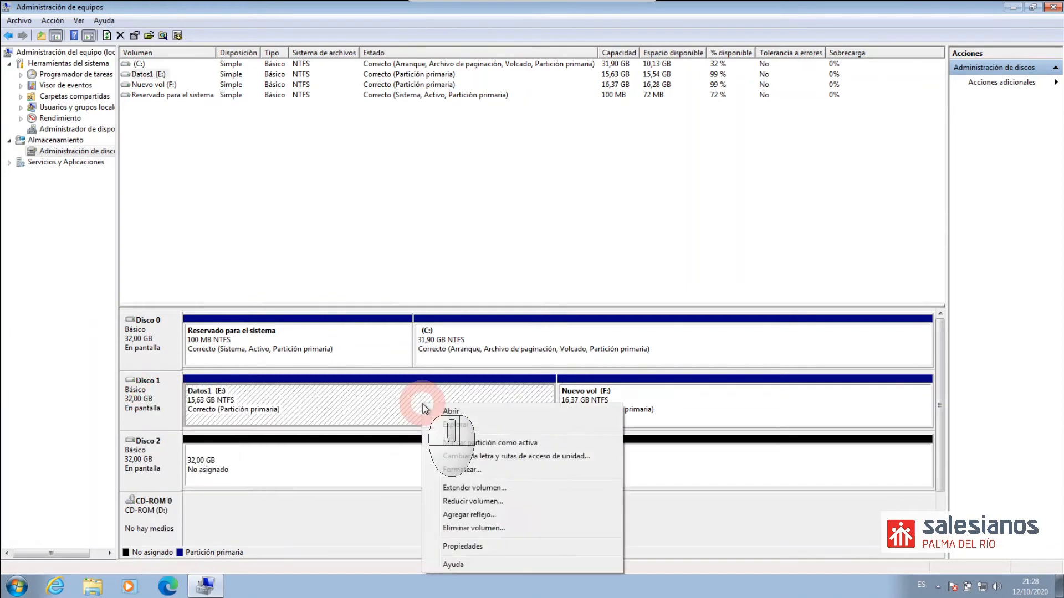
pyautogui.click(478, 530)
pyautogui.click(592, 340)
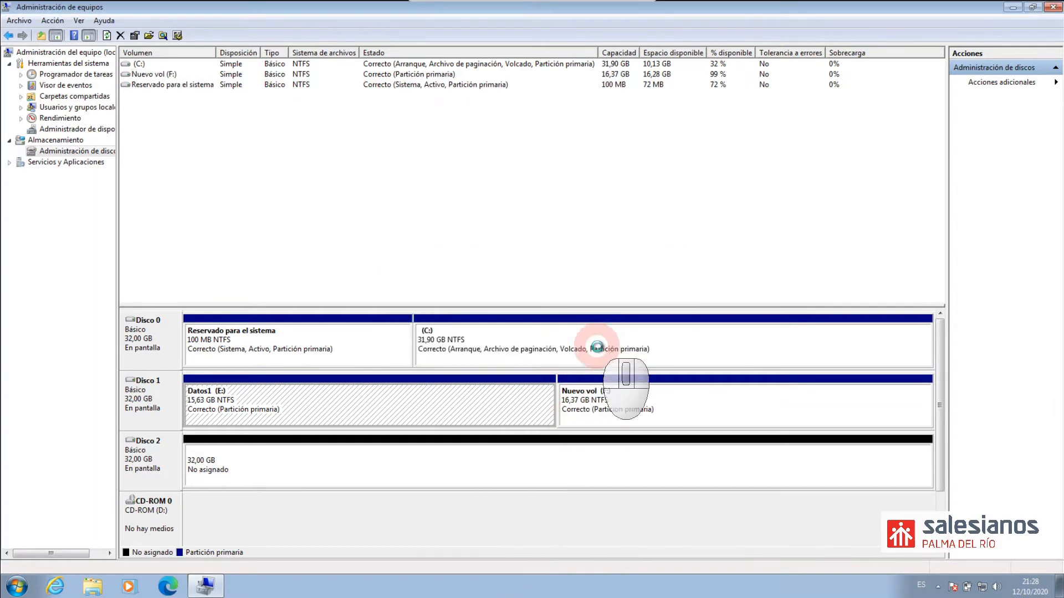
pyautogui.rightClick(608, 402)
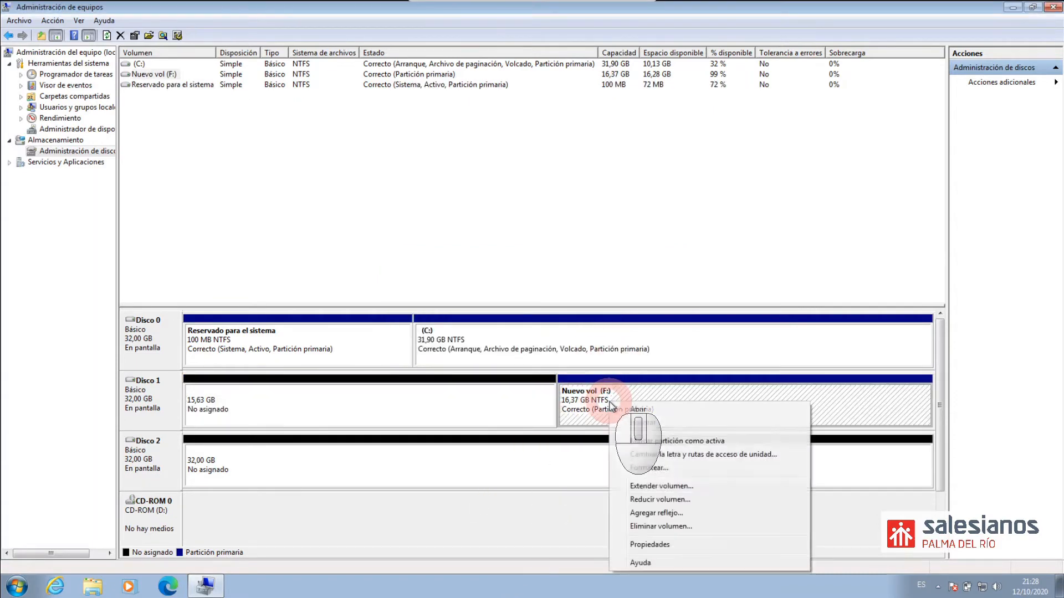
pyautogui.click(657, 527)
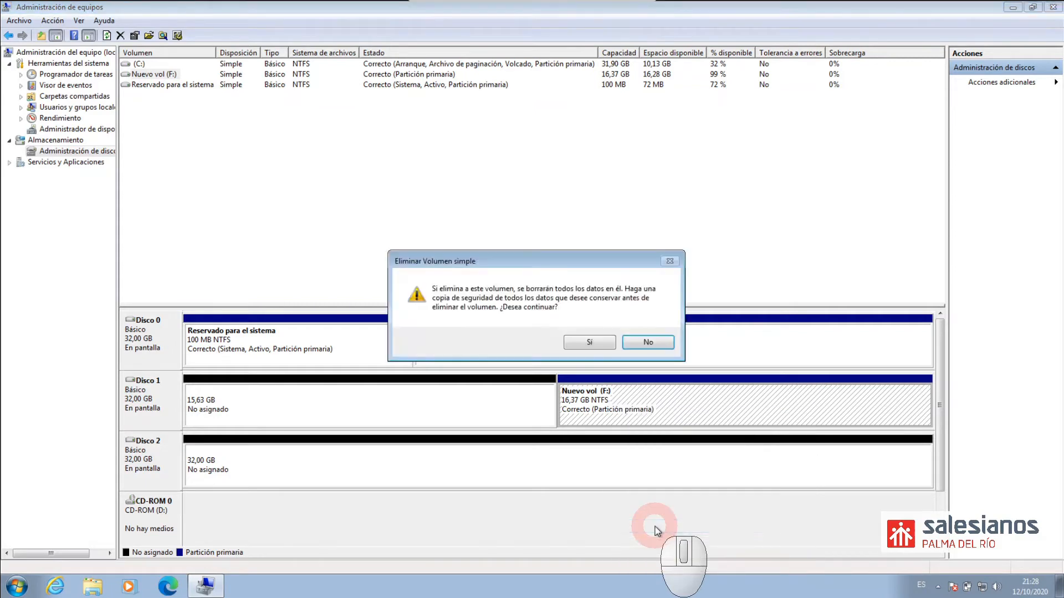
pyautogui.click(592, 340)
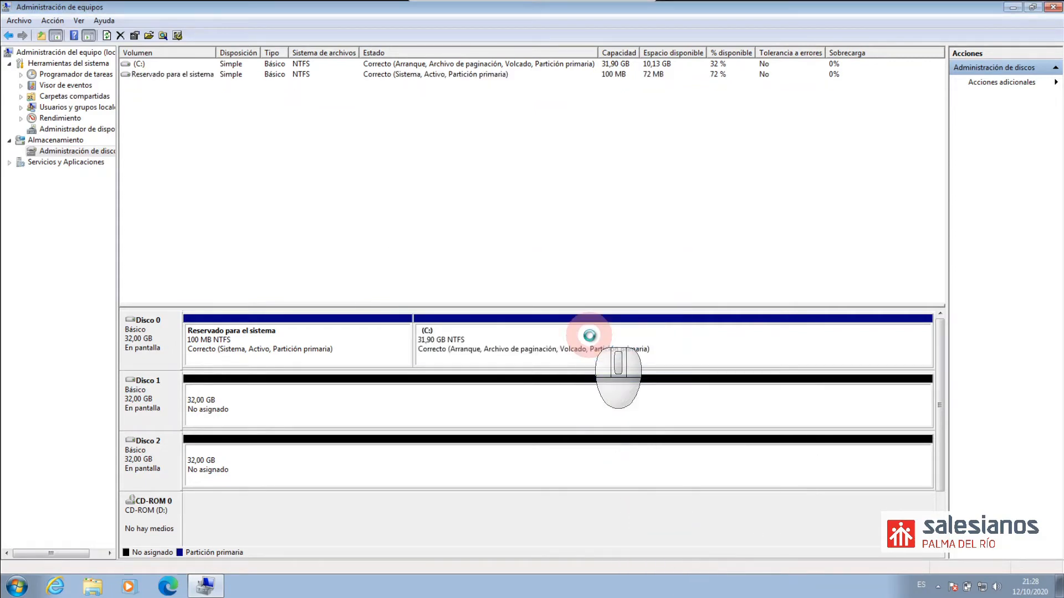
# Start a new spanned volume on the unallocated space of Disco 1 and add Disco 2 to its selected disks.
pyautogui.click(308, 396)
pyautogui.rightClick(308, 396)
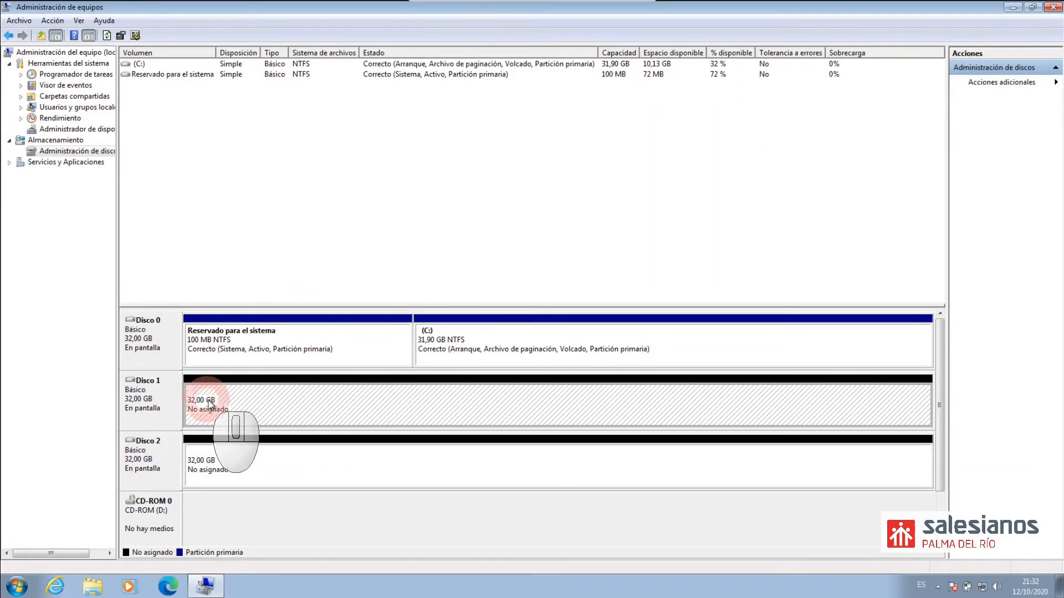
pyautogui.rightClick(288, 405)
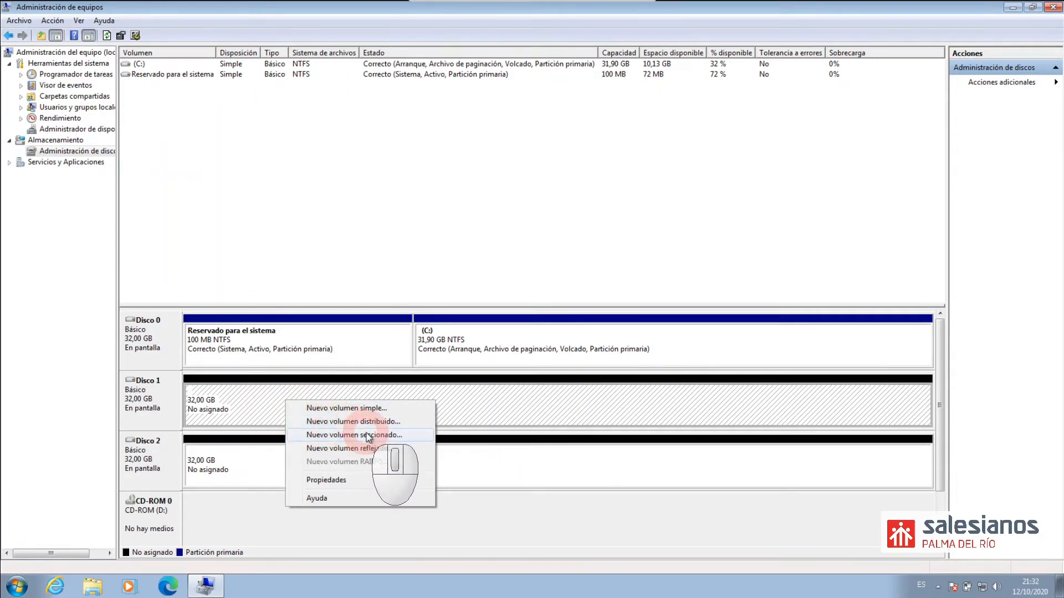
pyautogui.click(313, 421)
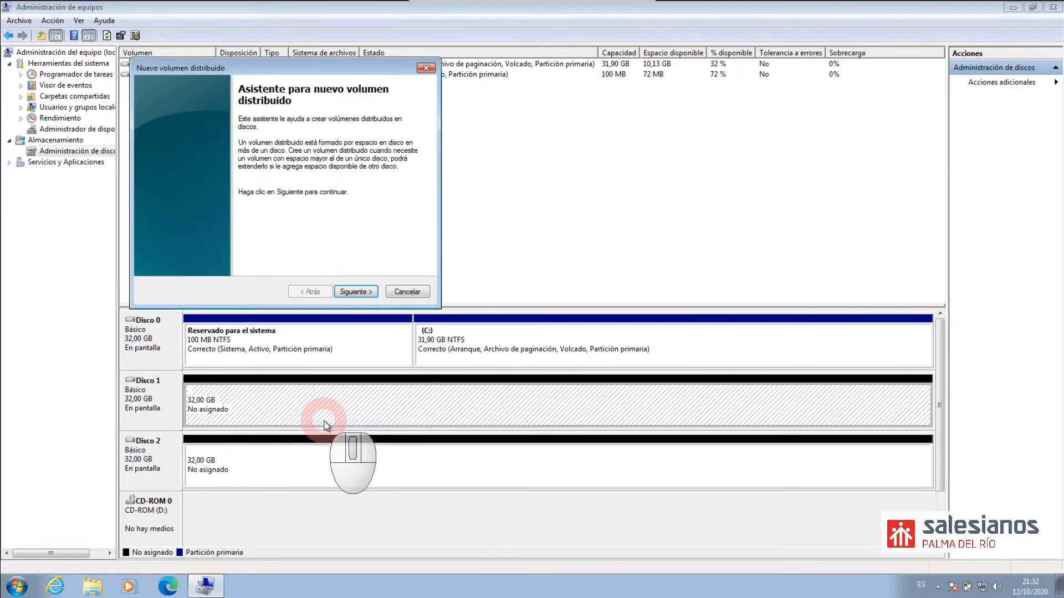
pyautogui.click(355, 291)
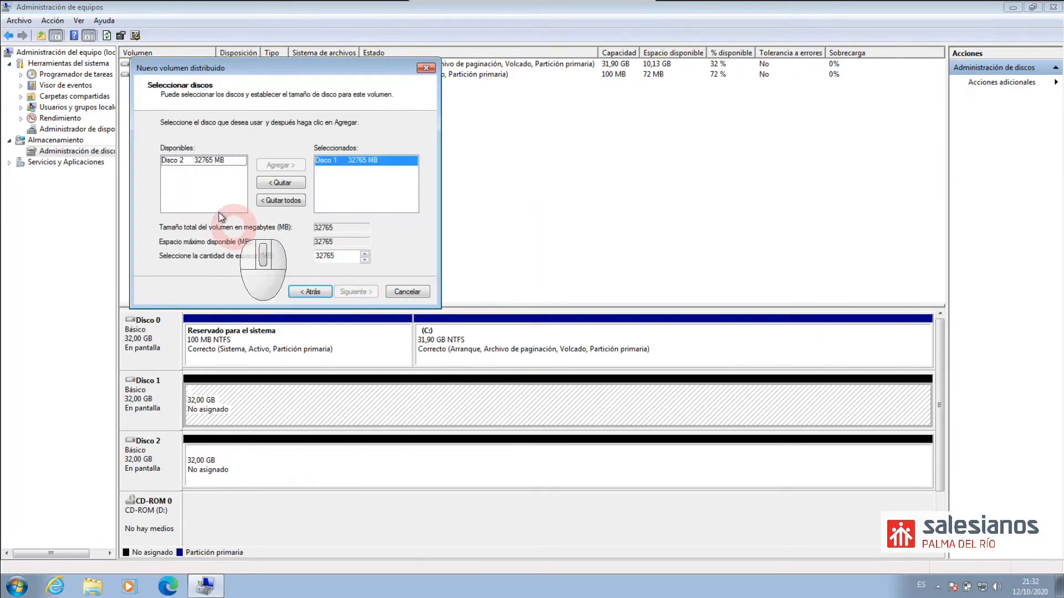
pyautogui.click(244, 171)
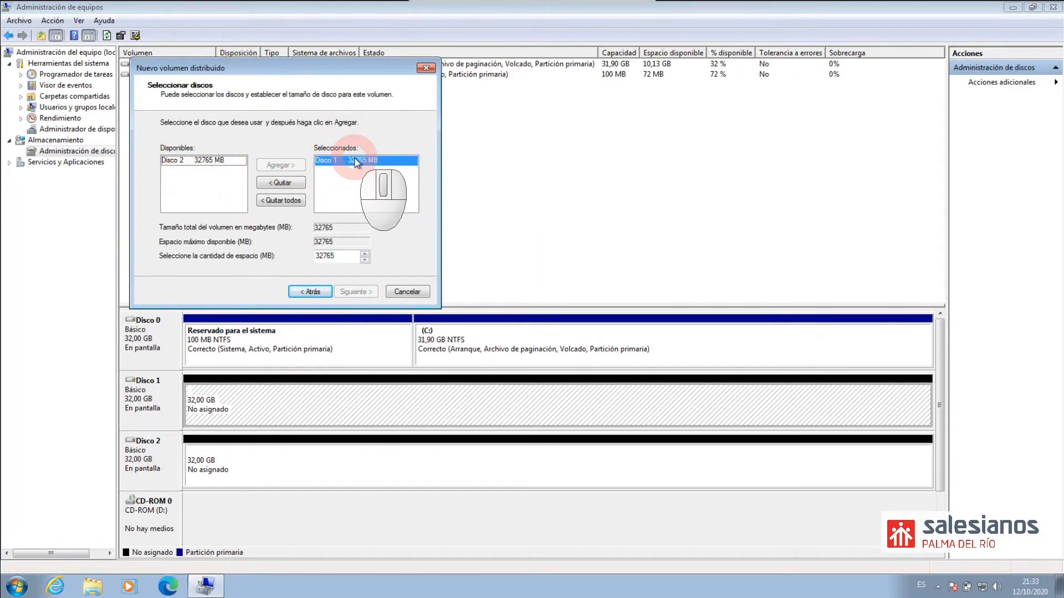
pyautogui.click(236, 161)
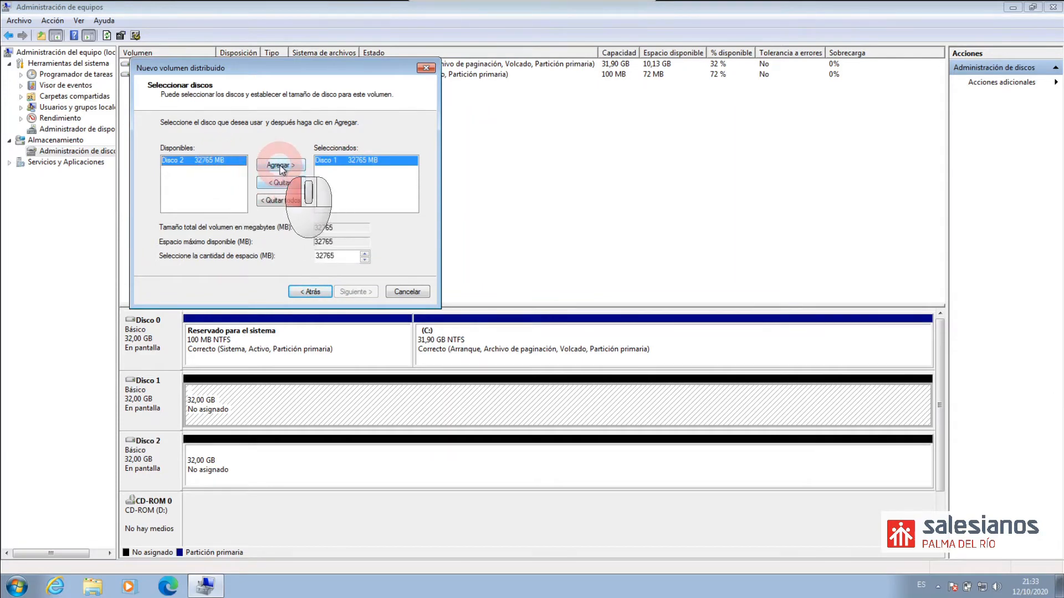
pyautogui.click(280, 165)
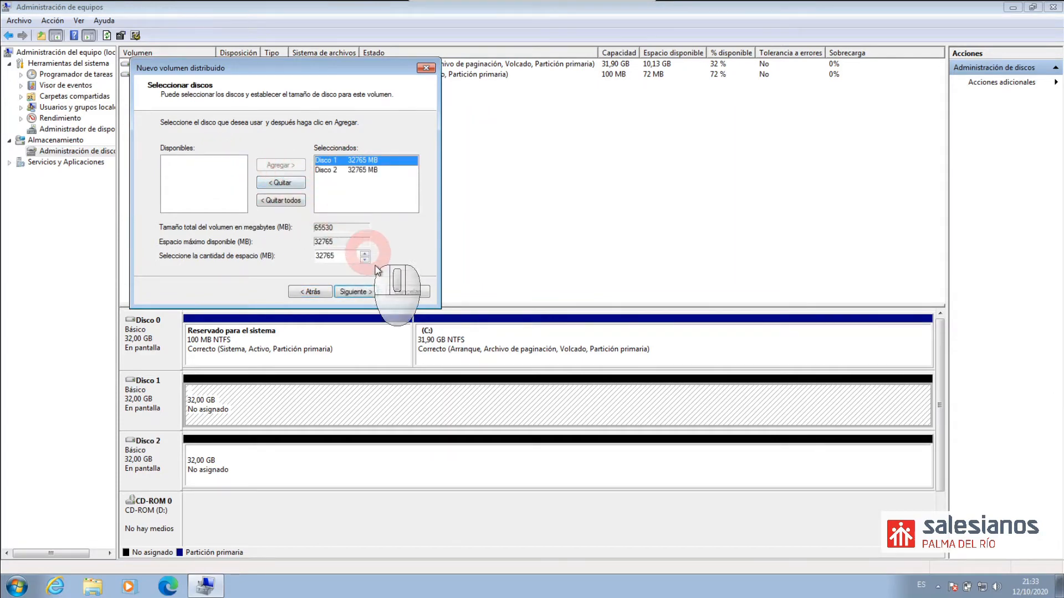
# Create the spanned volume with letter E, NTFS, quick format and the default label, accepting conversion of the disks to dynamic.
pyautogui.click(356, 292)
pyautogui.click(355, 292)
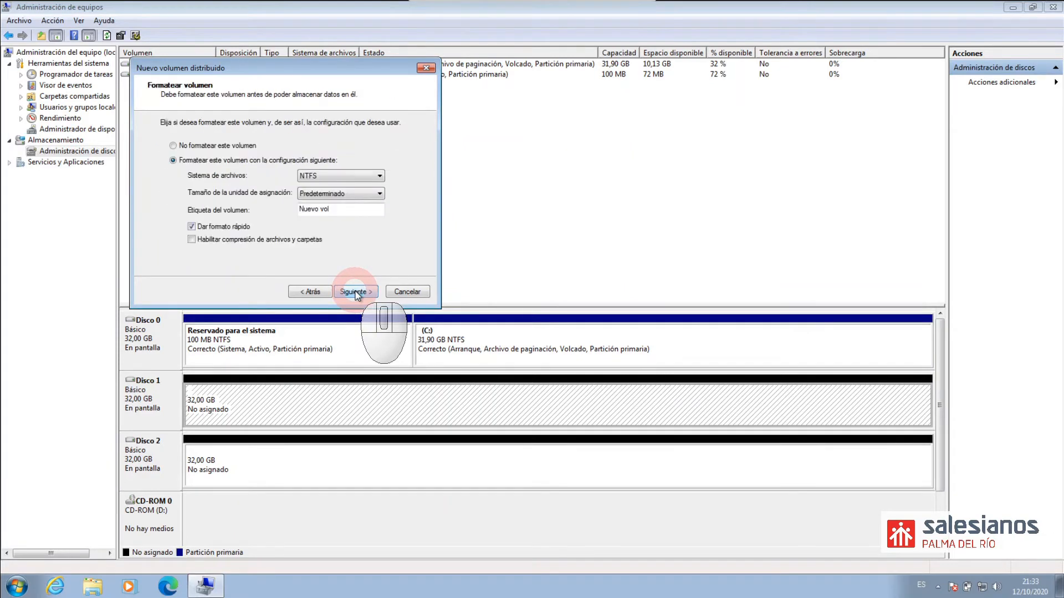
pyautogui.click(355, 292)
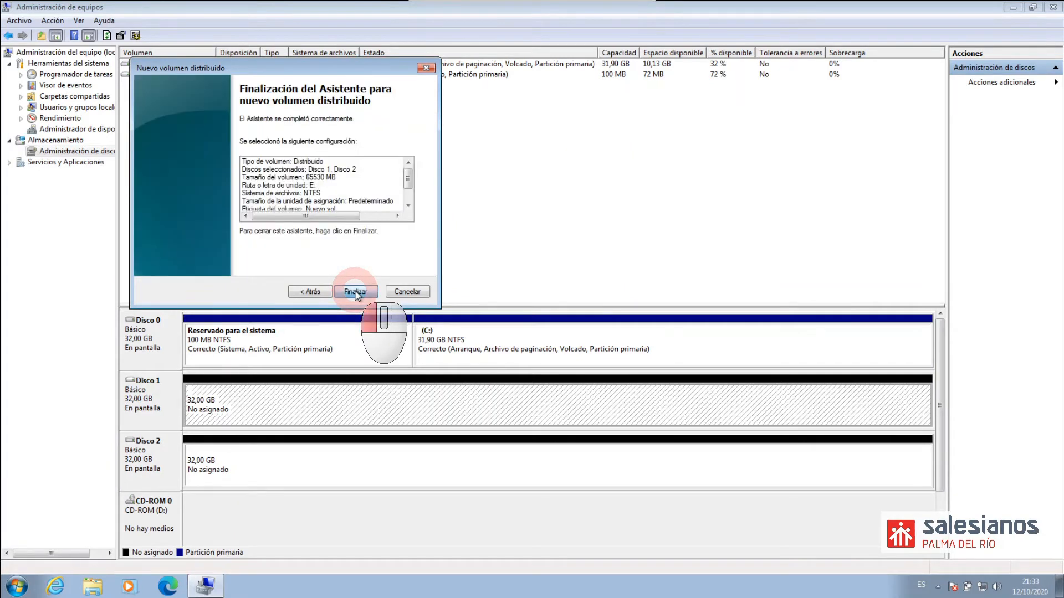
pyautogui.click(355, 292)
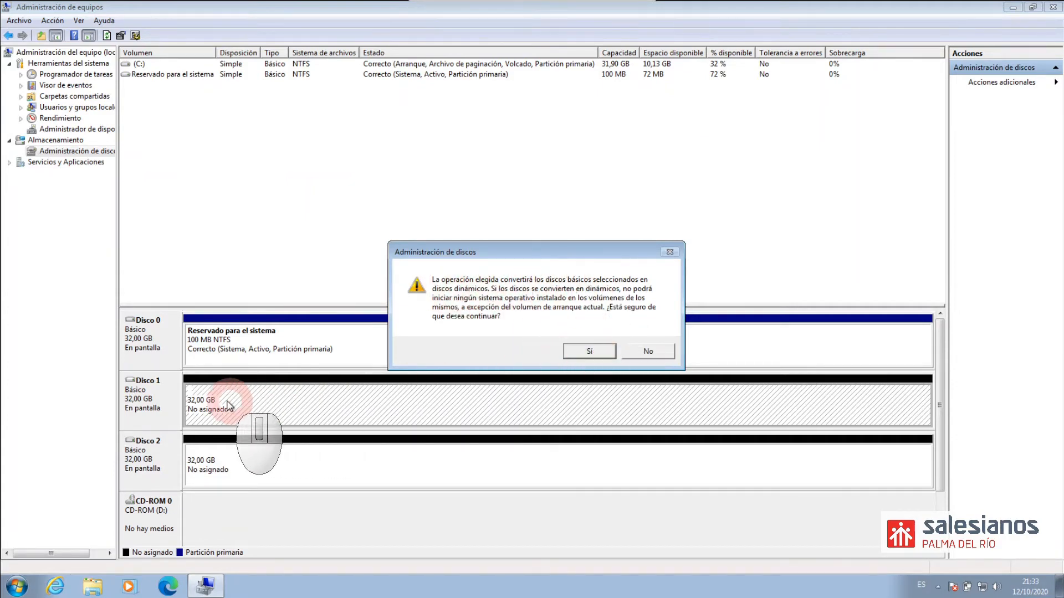
pyautogui.click(596, 350)
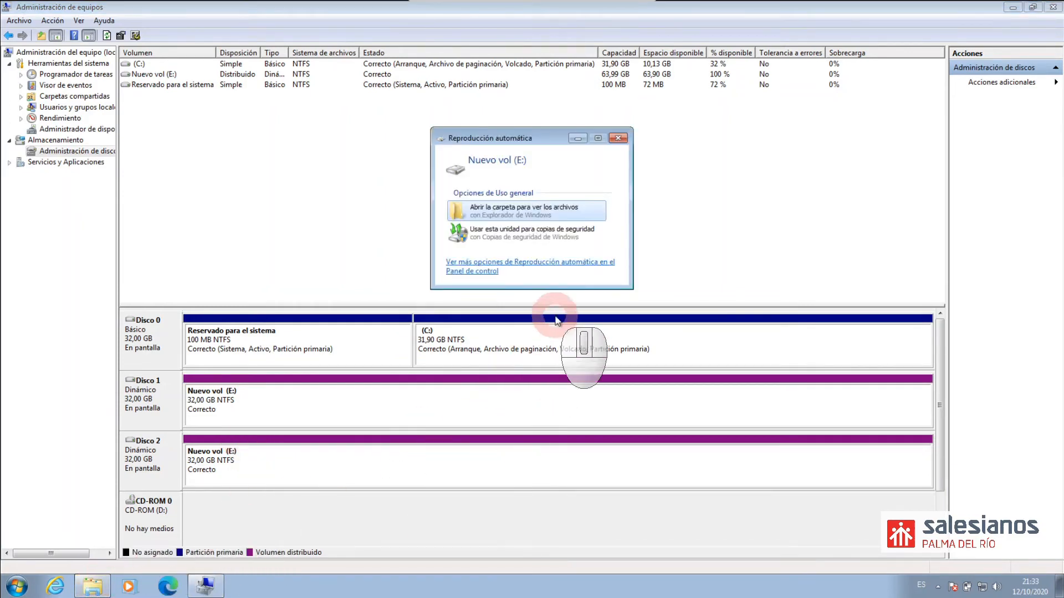
# Open the Nuevo vol (E:) drive in Windows Explorer, examine its capacity under Equipo, and close the window.
pyautogui.click(511, 219)
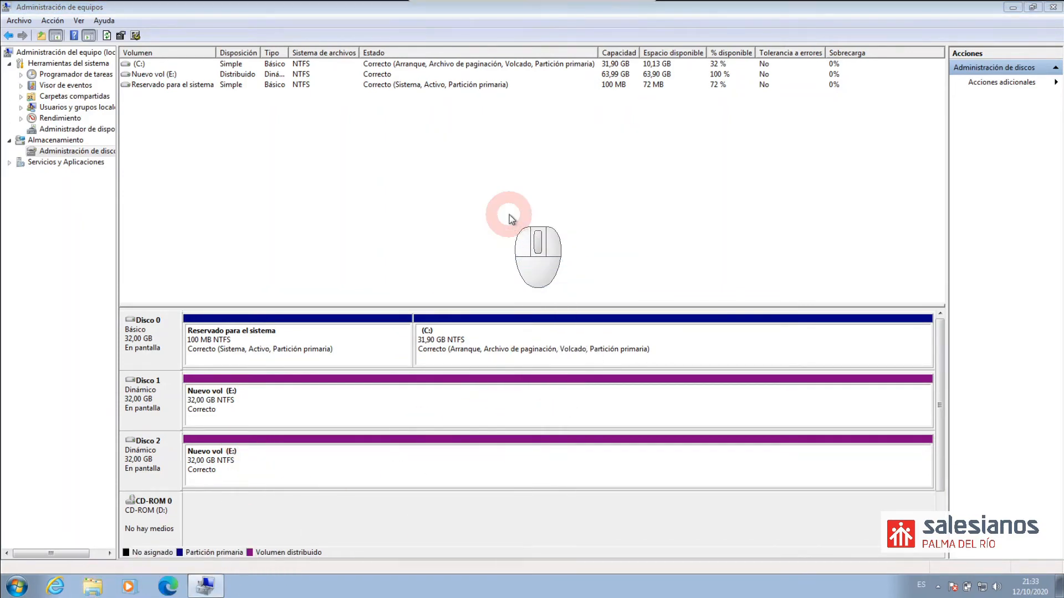
pyautogui.click(401, 233)
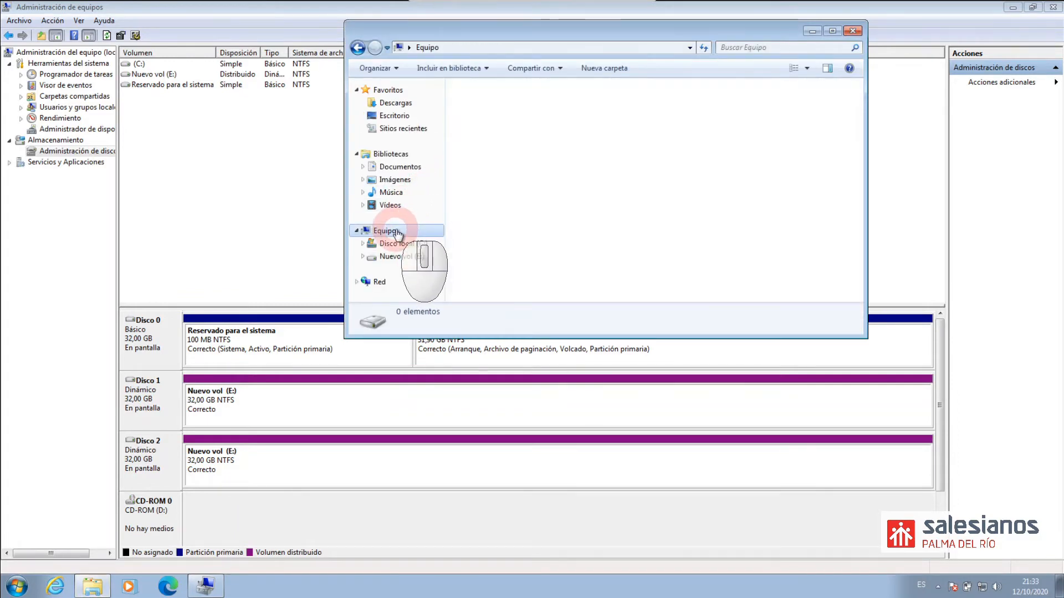
pyautogui.click(690, 122)
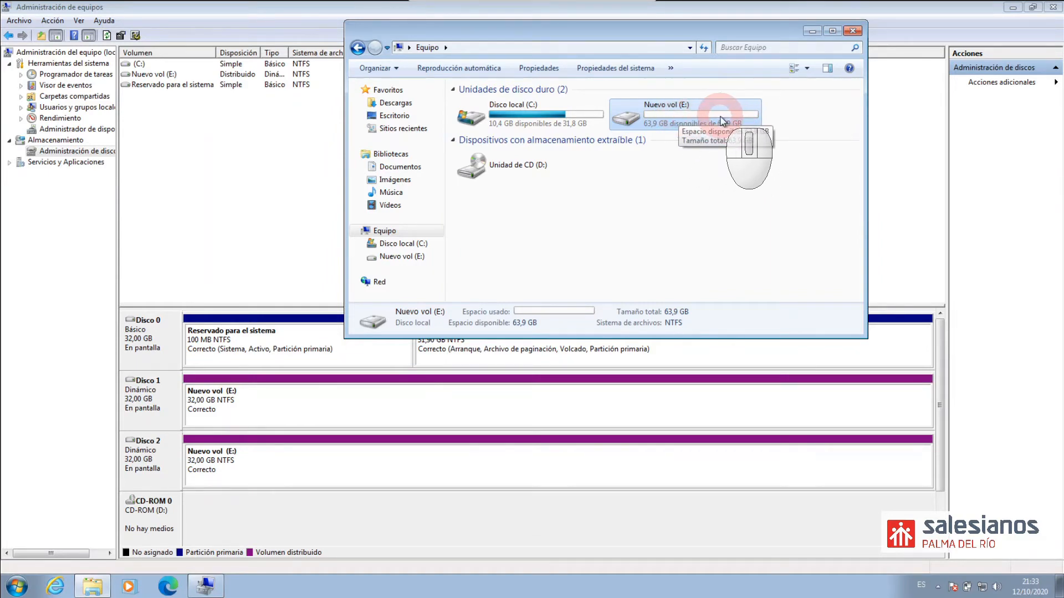
pyautogui.click(854, 31)
# Delete the spanned volume Nuevo vol (E:) from Disco 1 and Disco 2.
pyautogui.rightClick(417, 397)
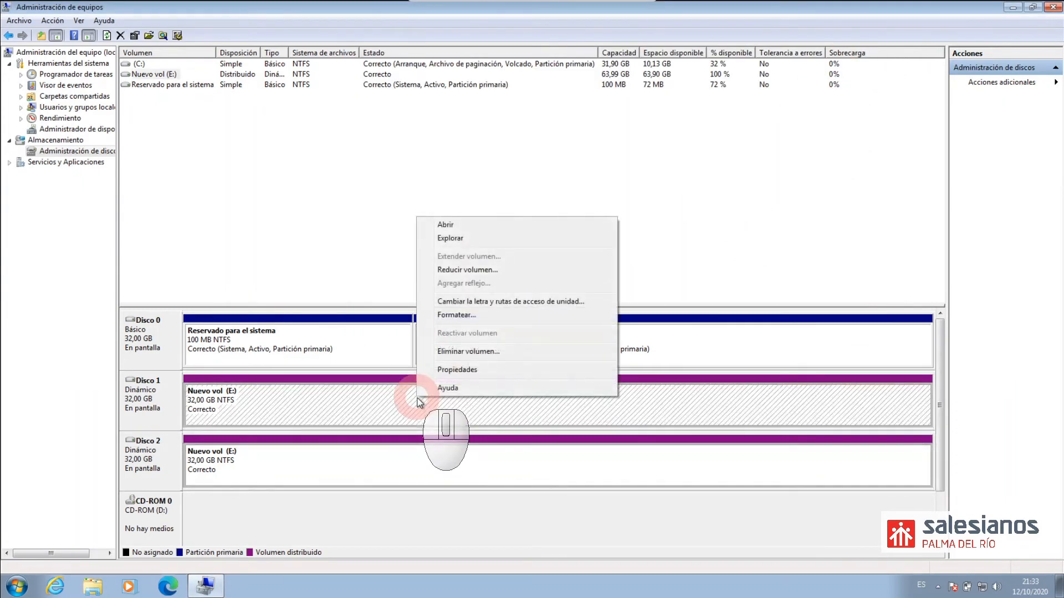
pyautogui.click(464, 351)
pyautogui.click(589, 344)
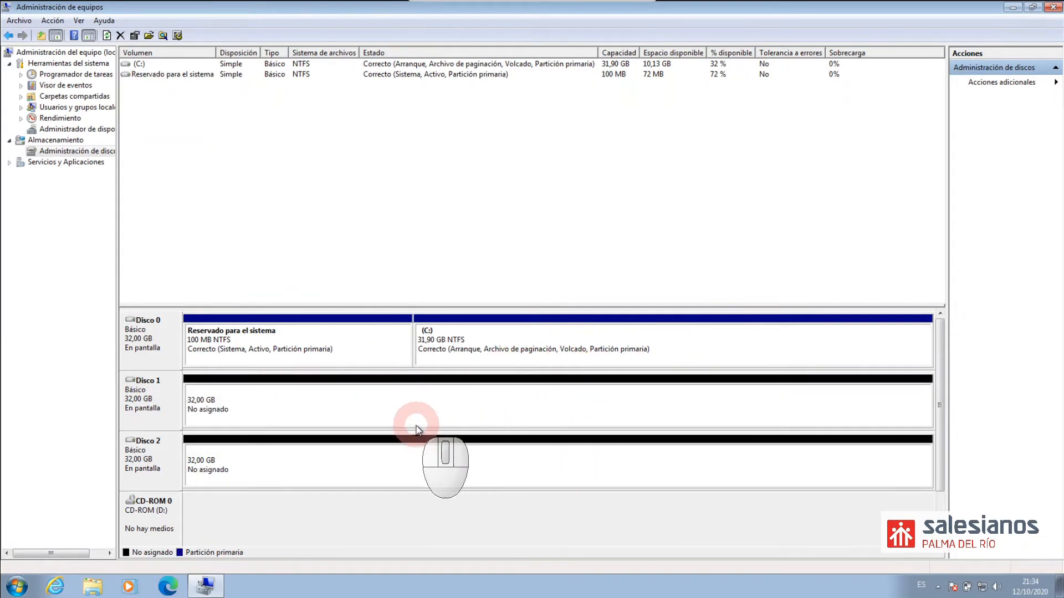
# Create a 32765 MB NTFS simple volume on Disco 1 with letter E and the default label.
pyautogui.rightClick(355, 403)
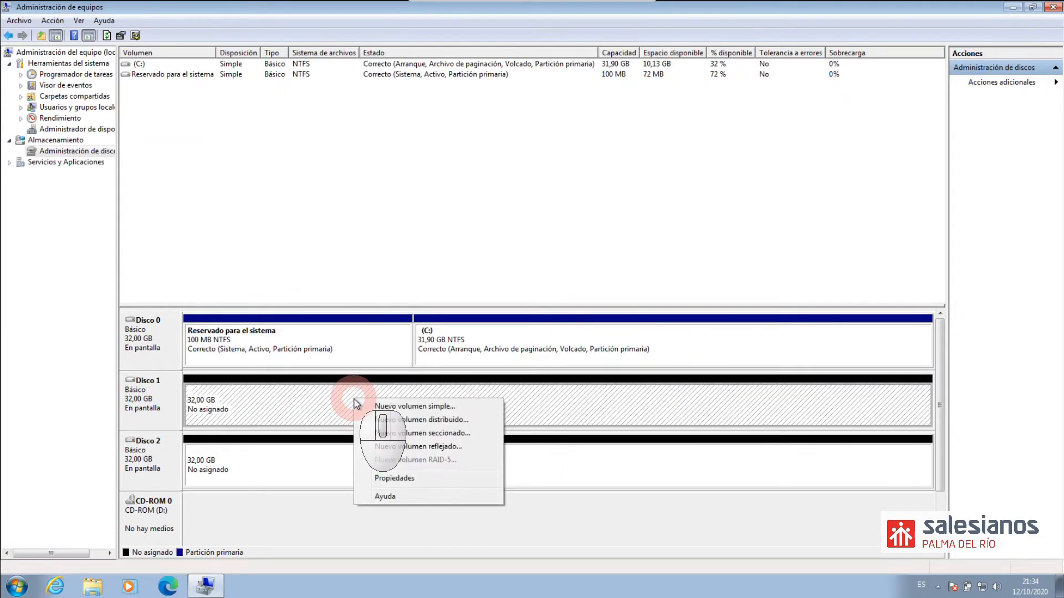
pyautogui.click(409, 407)
pyautogui.click(357, 283)
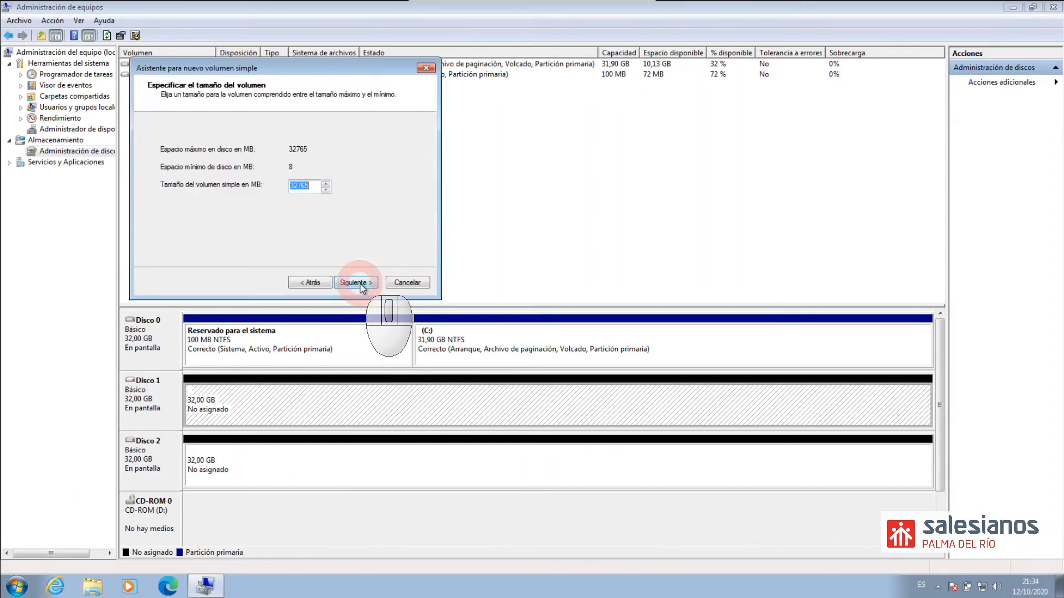
pyautogui.click(357, 283)
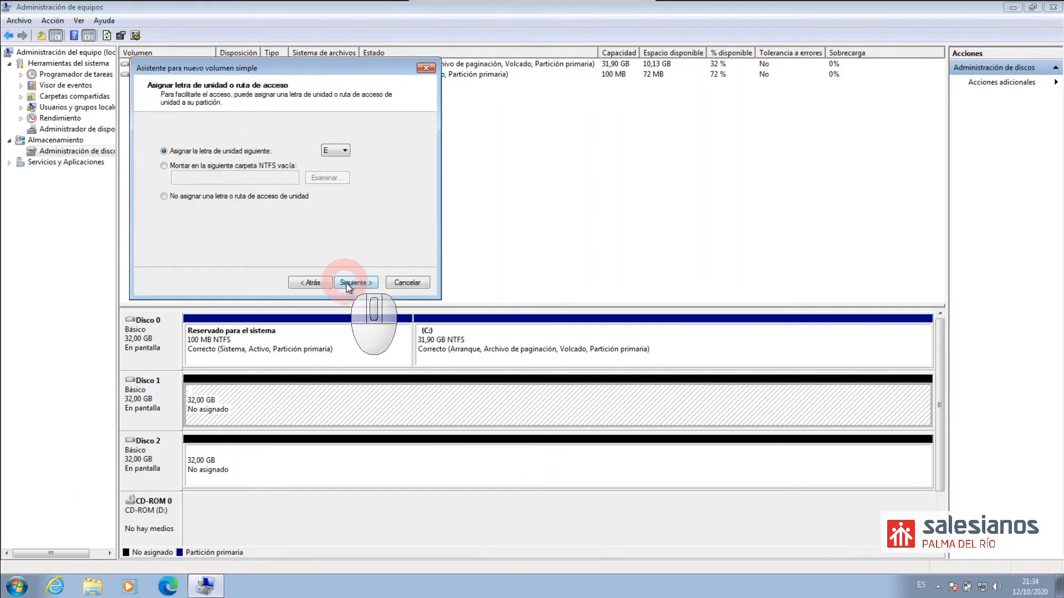
pyautogui.click(358, 284)
pyautogui.click(355, 283)
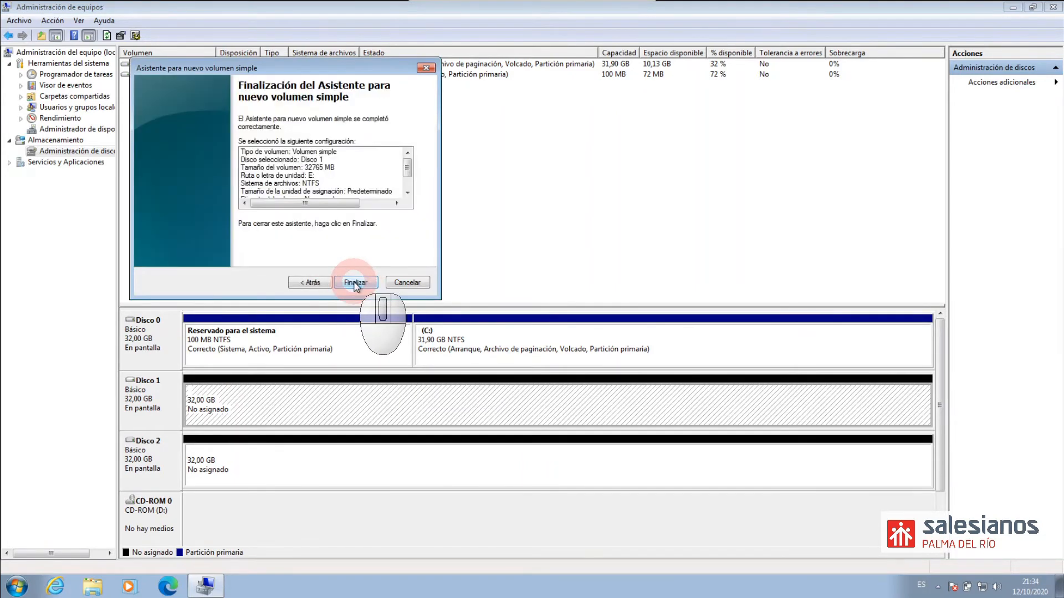
pyautogui.click(355, 283)
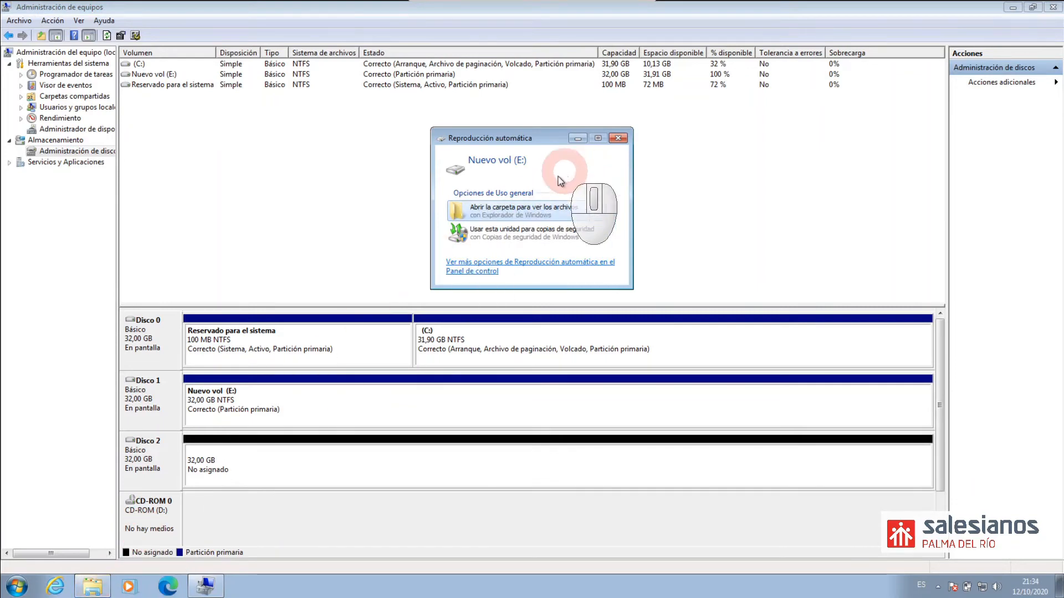
# Open the Nuevo vol (E:) drive in Windows Explorer and create a folder and a text document with default names.
pyautogui.click(515, 213)
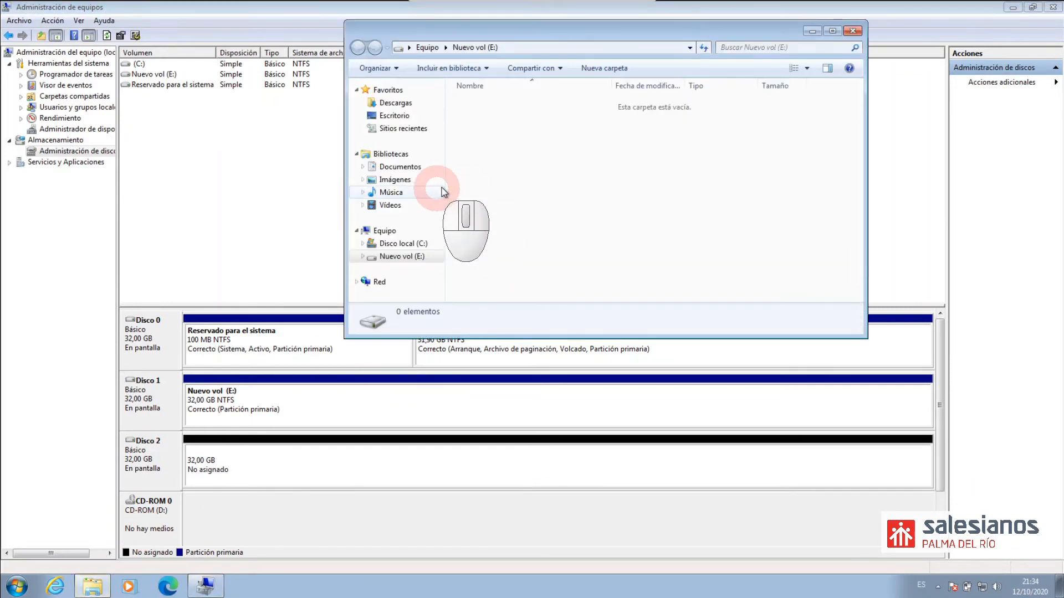
pyautogui.rightClick(542, 168)
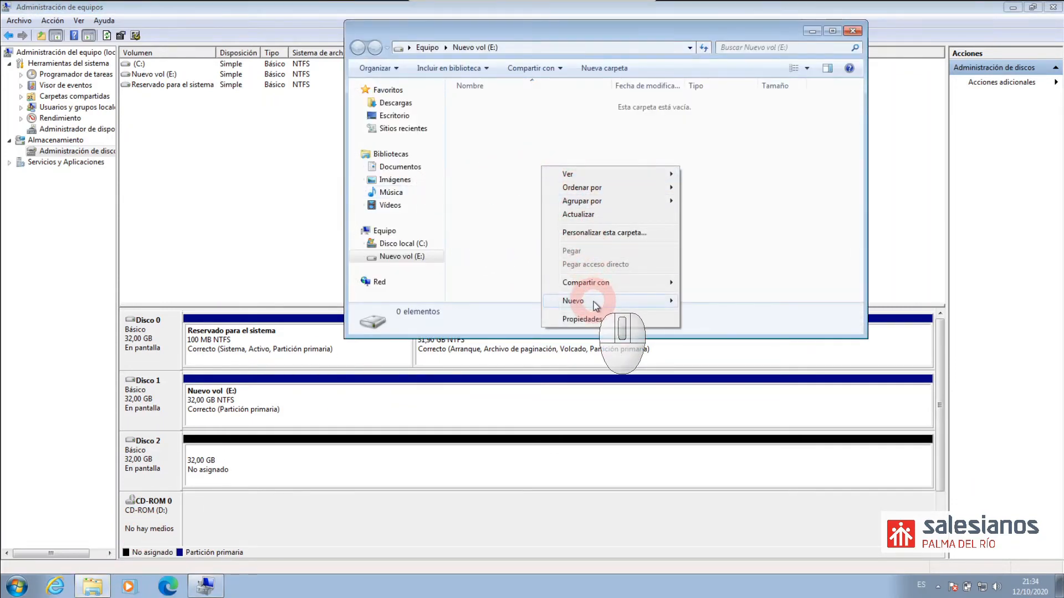
pyautogui.moveTo(643, 301)
pyautogui.click(712, 304)
pyautogui.rightClick(569, 192)
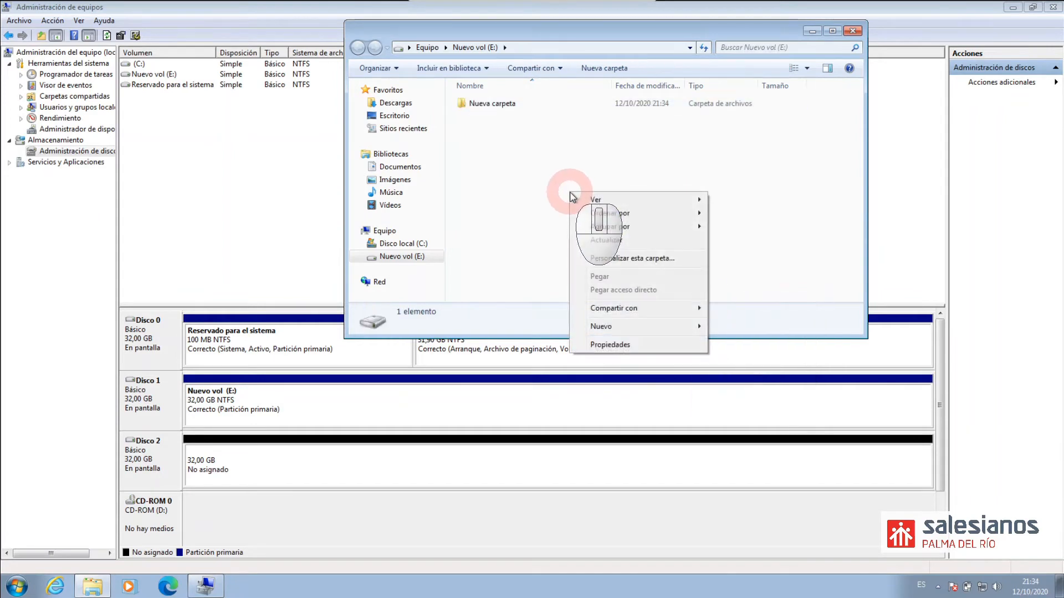
pyautogui.moveTo(641, 328)
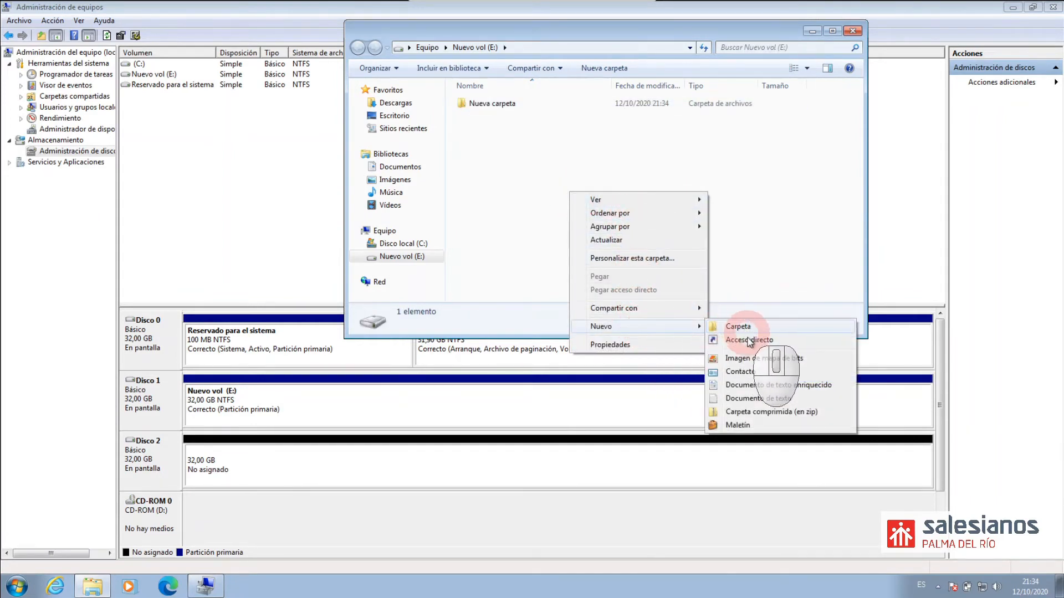
pyautogui.click(749, 399)
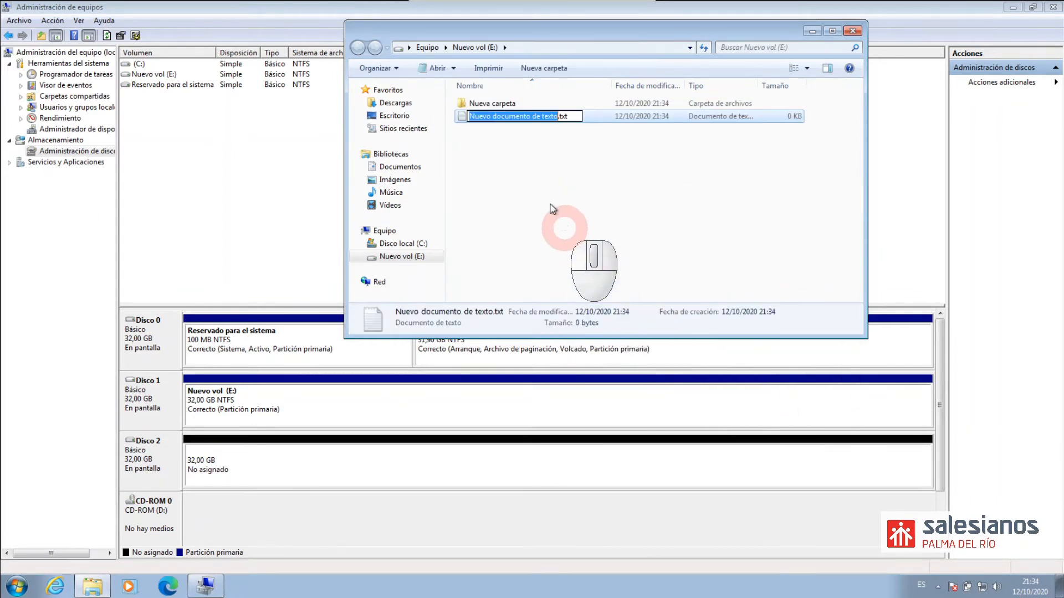
# Write "<zx<zx<zx" in the new text document on E:, save it, and close Notepad and the Explorer window.
pyautogui.moveTo(492, 116); pyautogui.dragTo(459, 119)
pyautogui.doubleClick(461, 118)
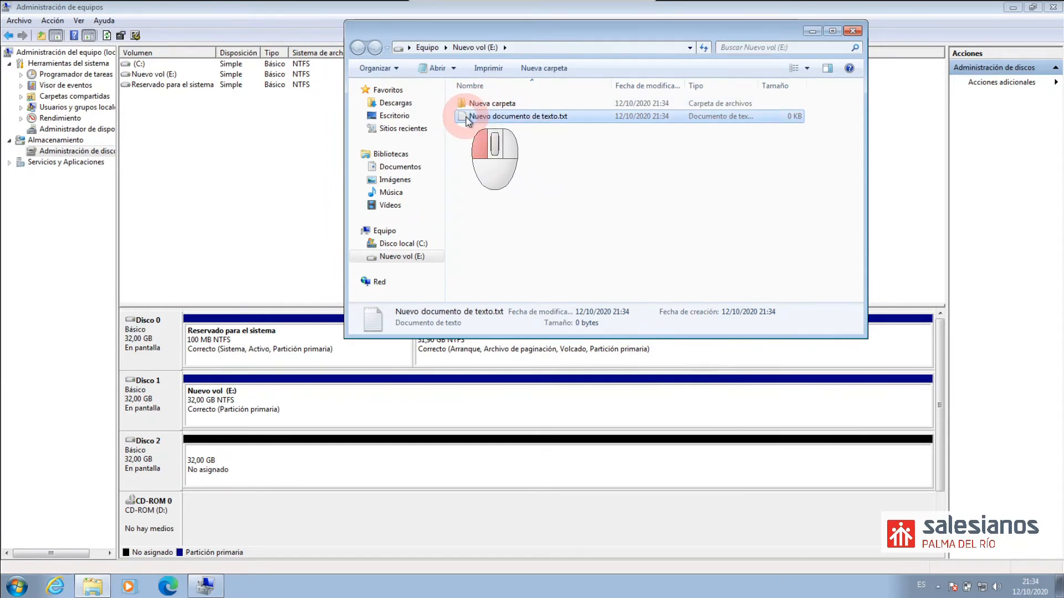
pyautogui.write('<zx<zx<zx')
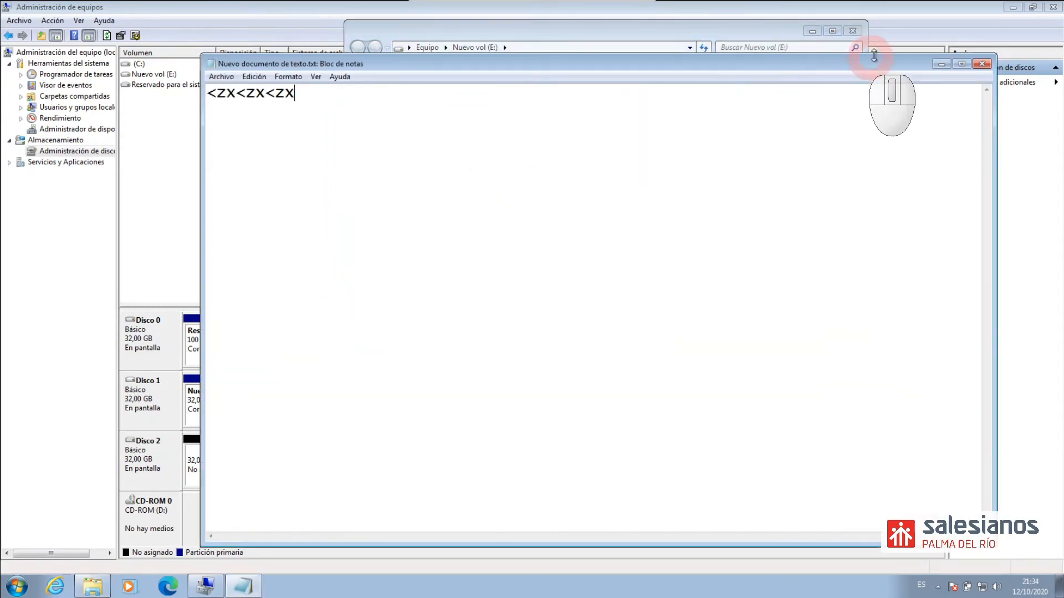
pyautogui.click(982, 64)
pyautogui.click(485, 301)
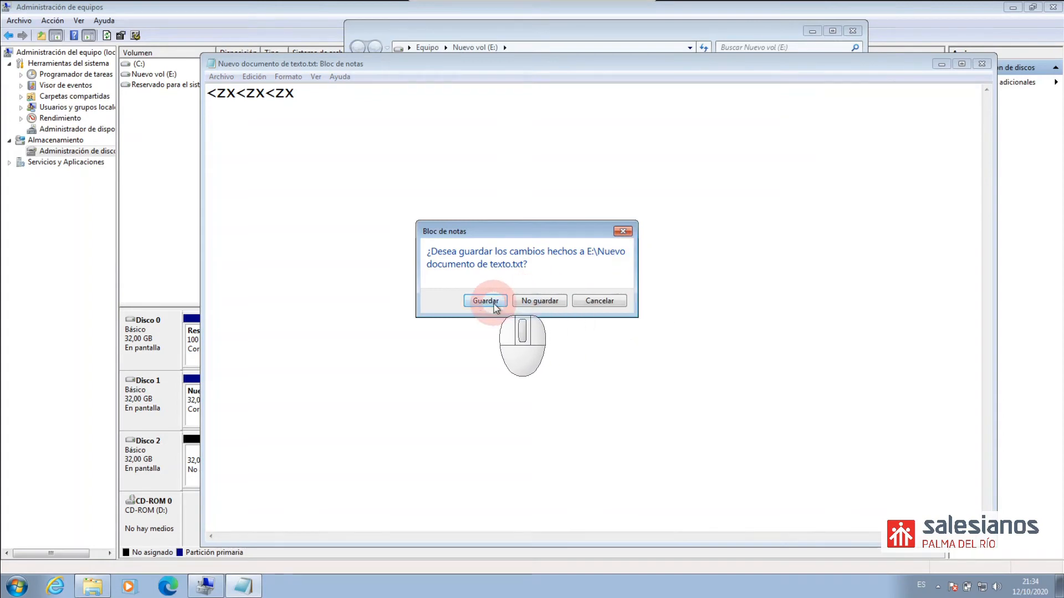
pyautogui.click(854, 32)
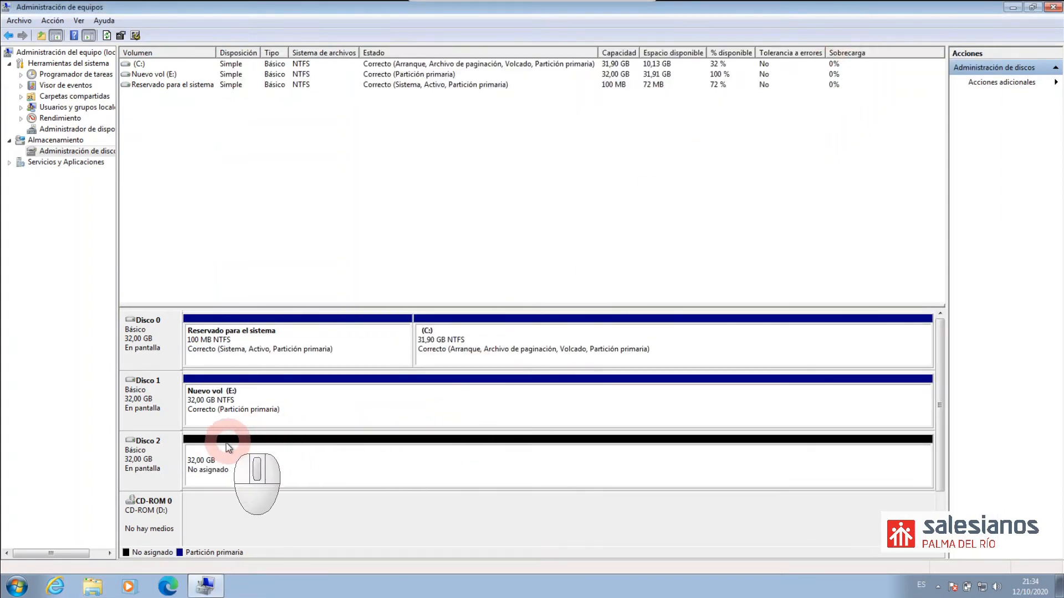
# Extend the Nuevo vol (E:) volume on Disco 1 with 32765 MB from Disco 2, accepting the conversion to dynamic disks.
pyautogui.rightClick(314, 413)
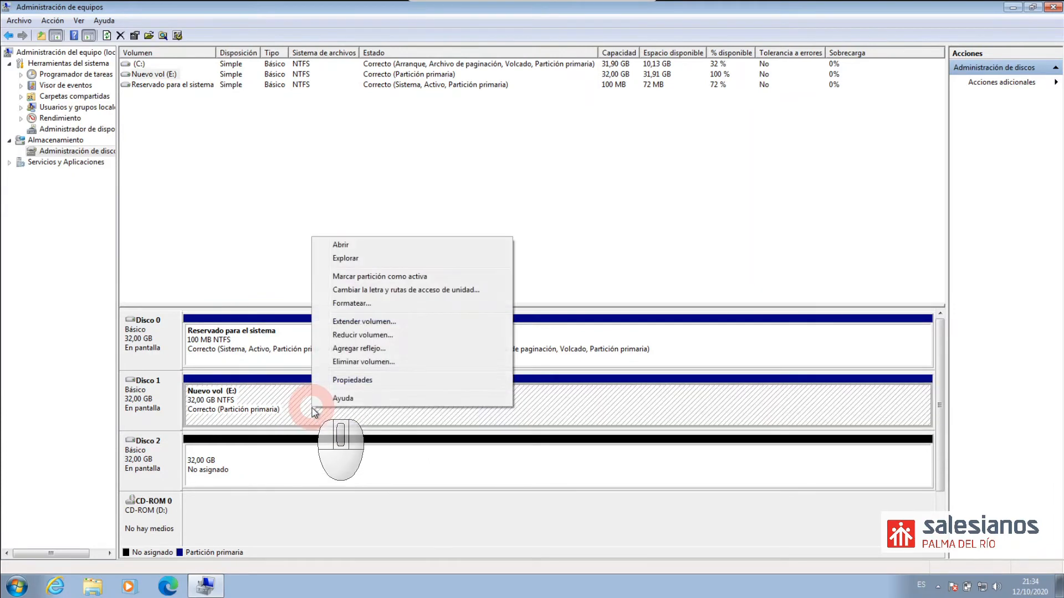
pyautogui.click(370, 322)
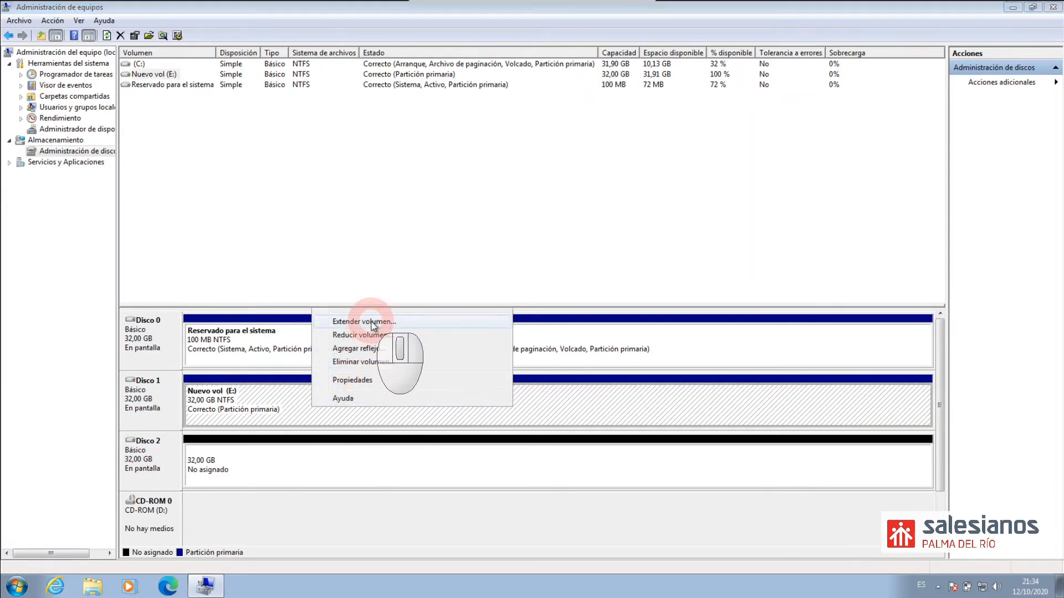
pyautogui.click(356, 291)
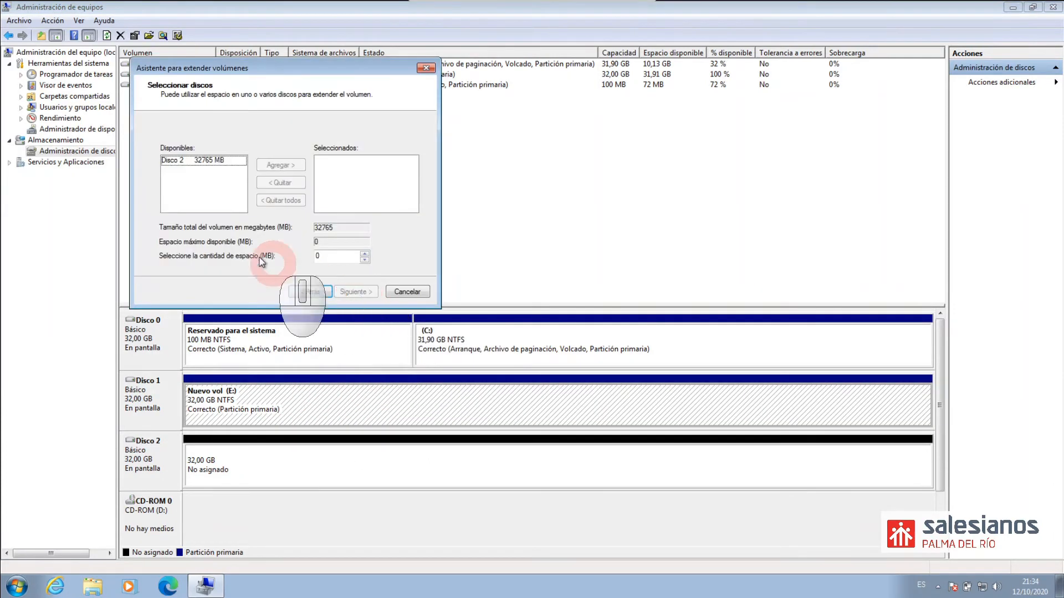
pyautogui.click(204, 161)
pyautogui.click(281, 165)
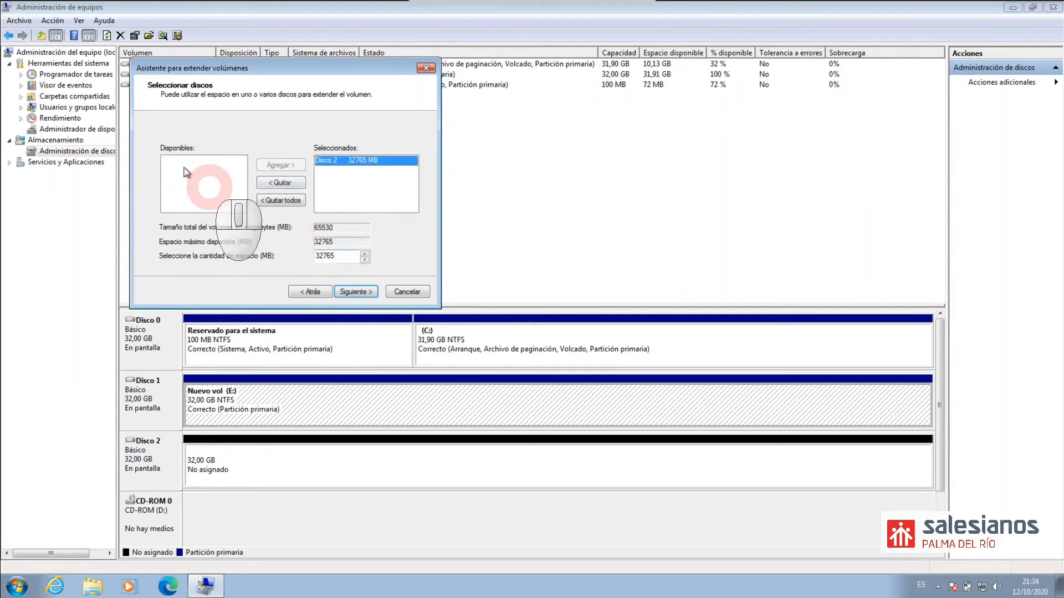
pyautogui.click(192, 188)
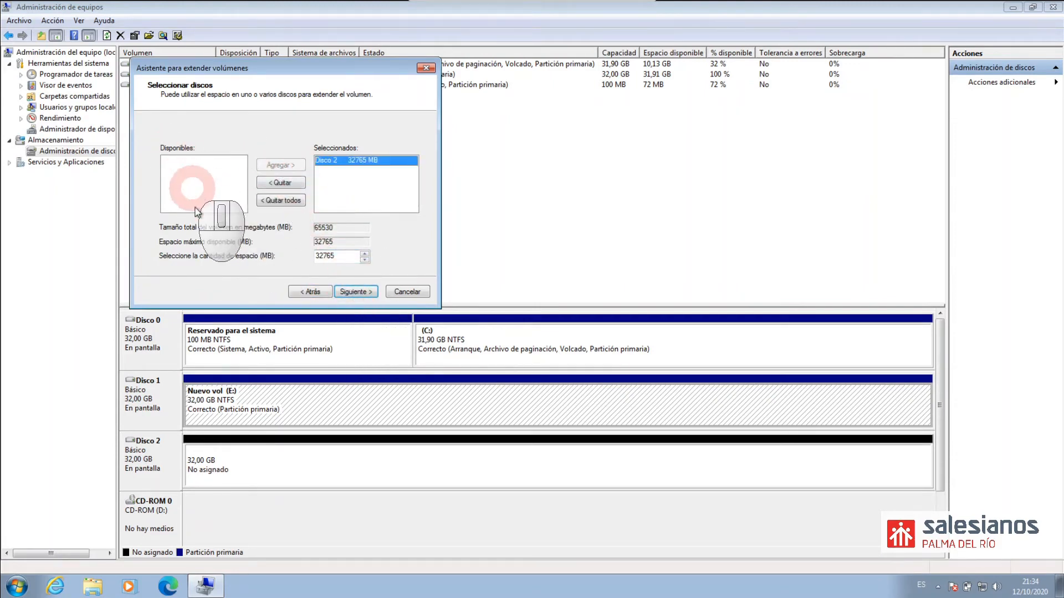
pyautogui.click(356, 293)
pyautogui.click(356, 291)
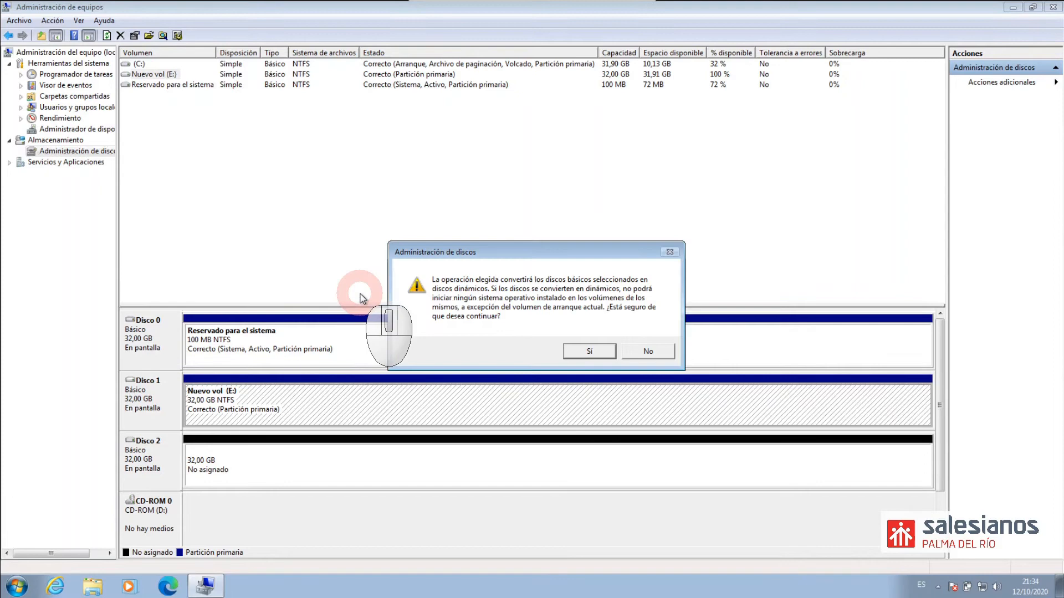
pyautogui.click(589, 351)
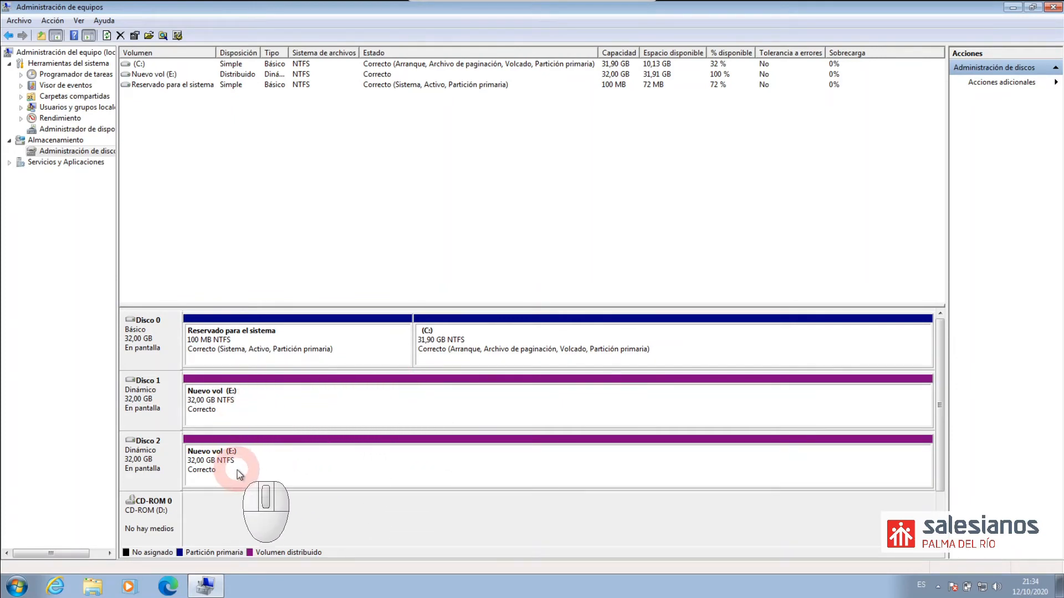
# Check the files on Nuevo vol (E:) and its total capacity in Windows Explorer, and close the window.
pyautogui.click(94, 586)
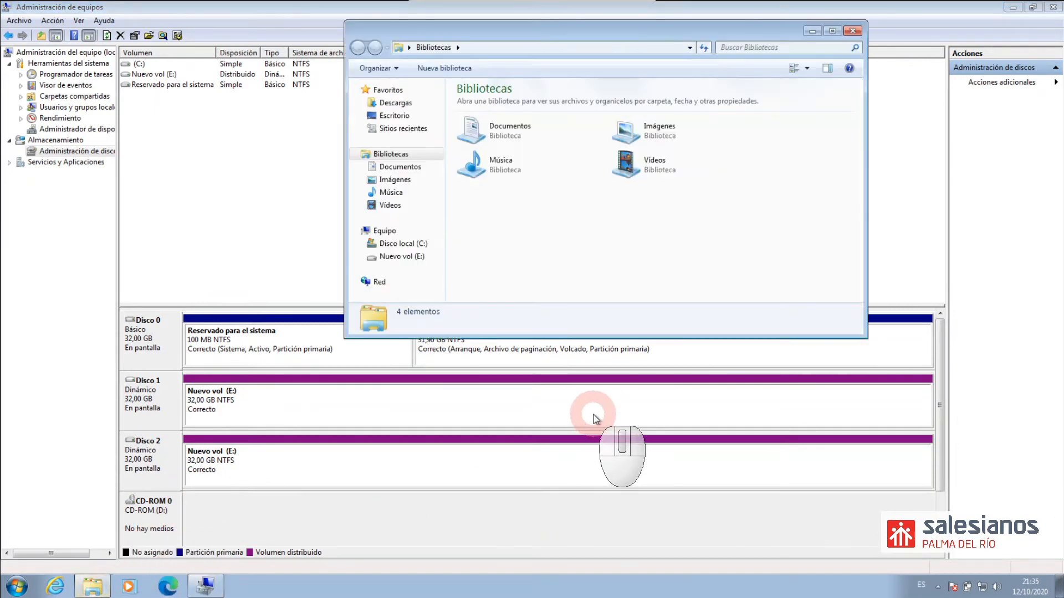
pyautogui.click(394, 234)
pyautogui.click(402, 256)
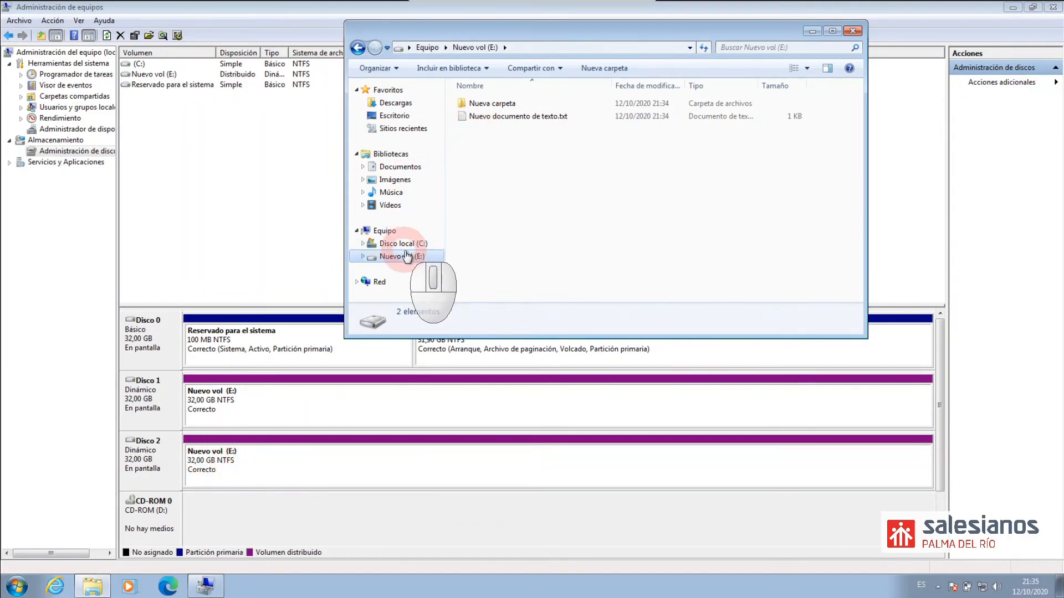
pyautogui.click(376, 233)
pyautogui.click(701, 123)
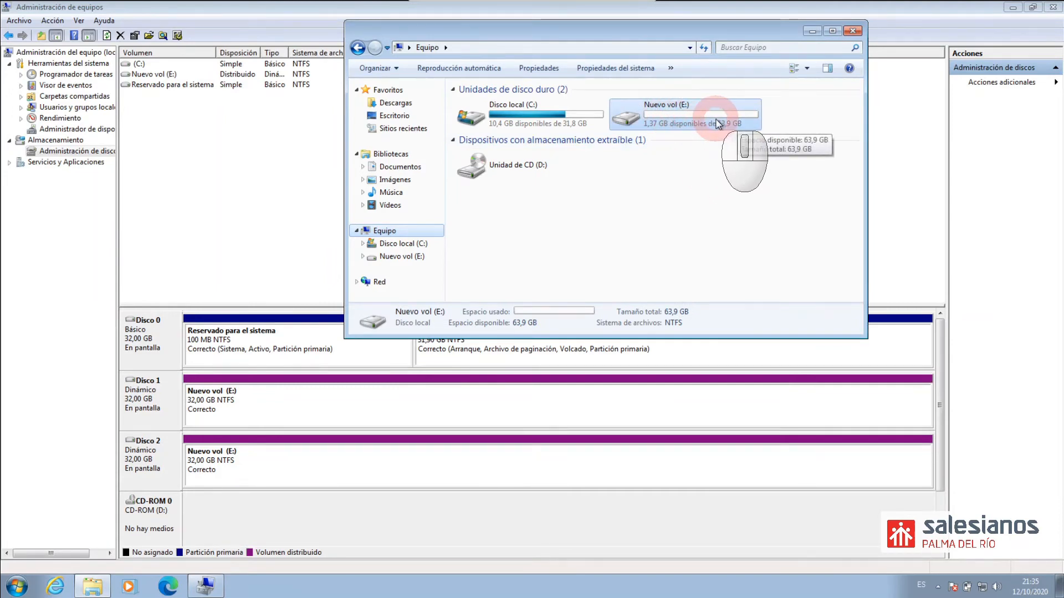
pyautogui.click(851, 34)
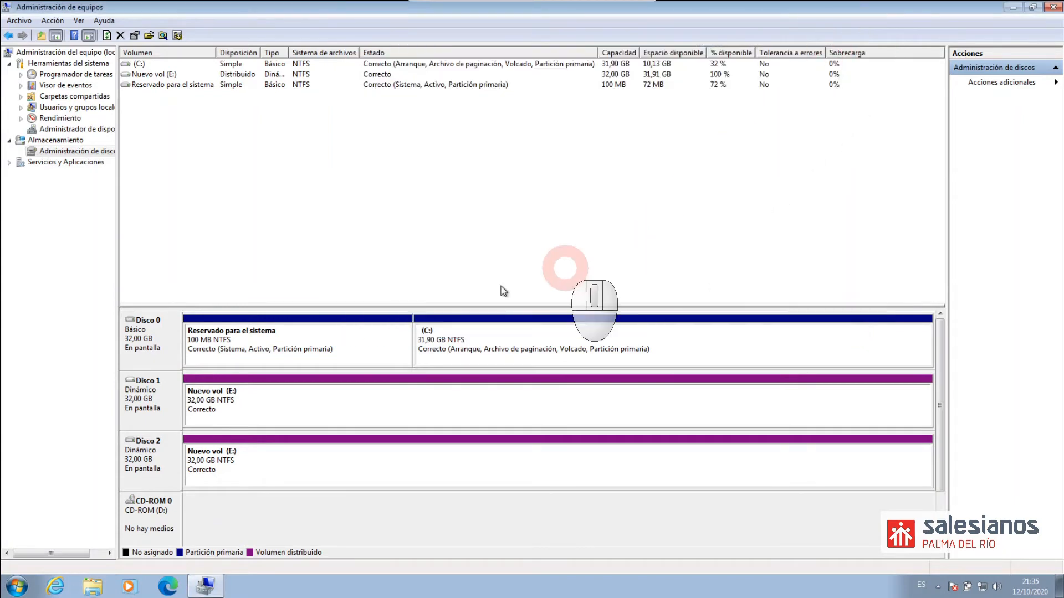
# Delete the extended Nuevo vol (E:) spanned volume from Disco 1 and Disco 2.
pyautogui.rightClick(320, 407)
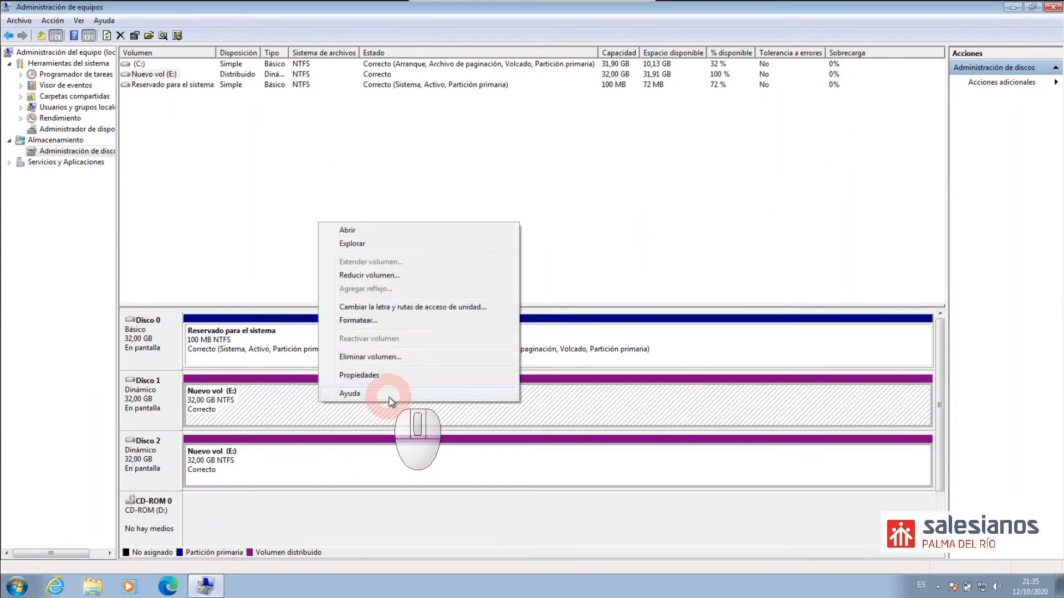
pyautogui.click(382, 360)
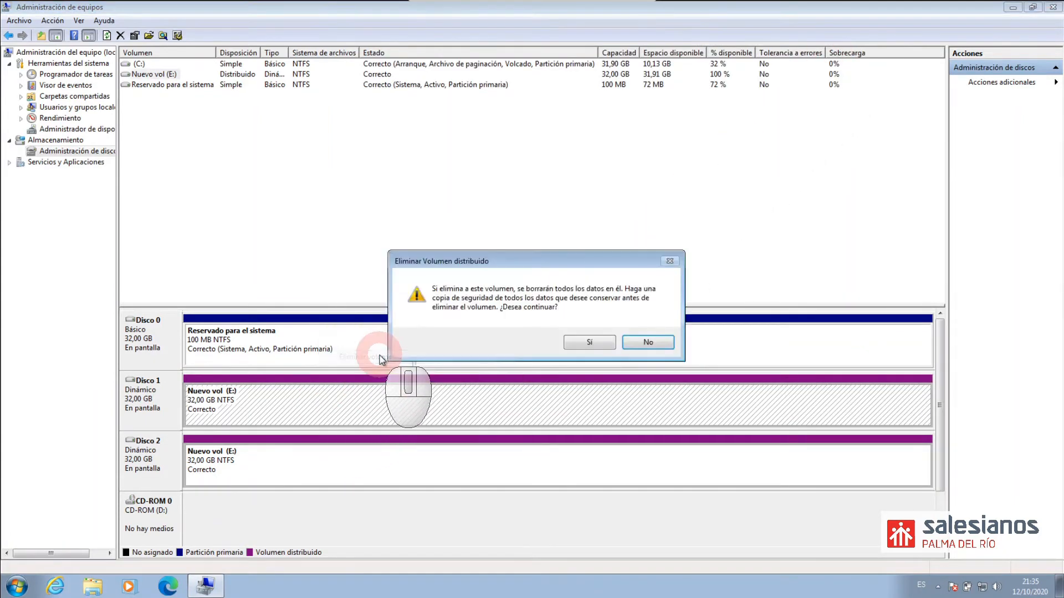
pyautogui.click(580, 342)
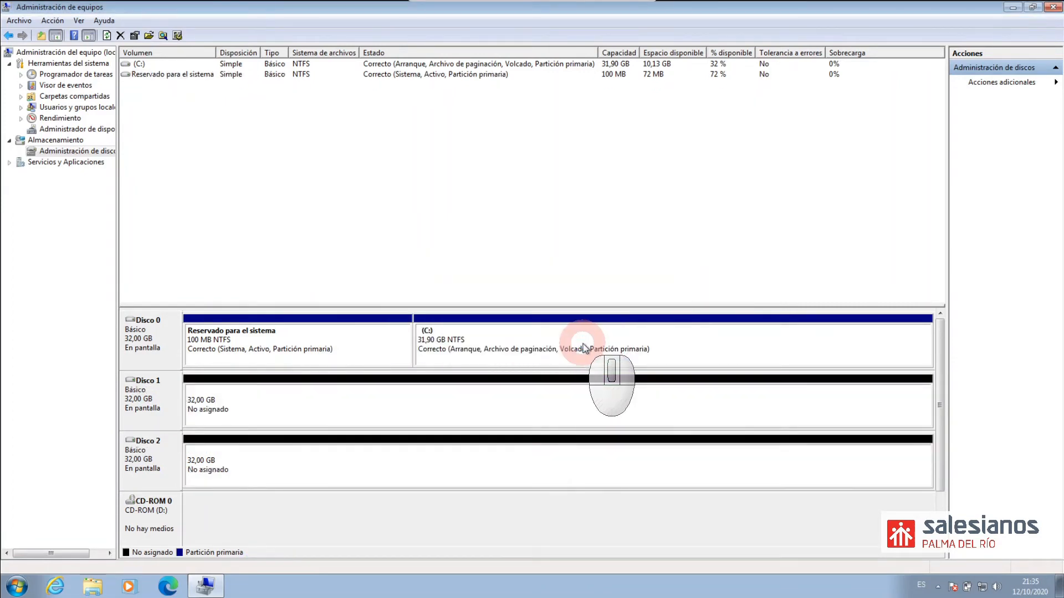
# Create an NTFS striped volume with 32765 MB each from Disco 1 and Disco 2, letter E and label Nuevo vol, accepting dynamic conversion.
pyautogui.rightClick(314, 396)
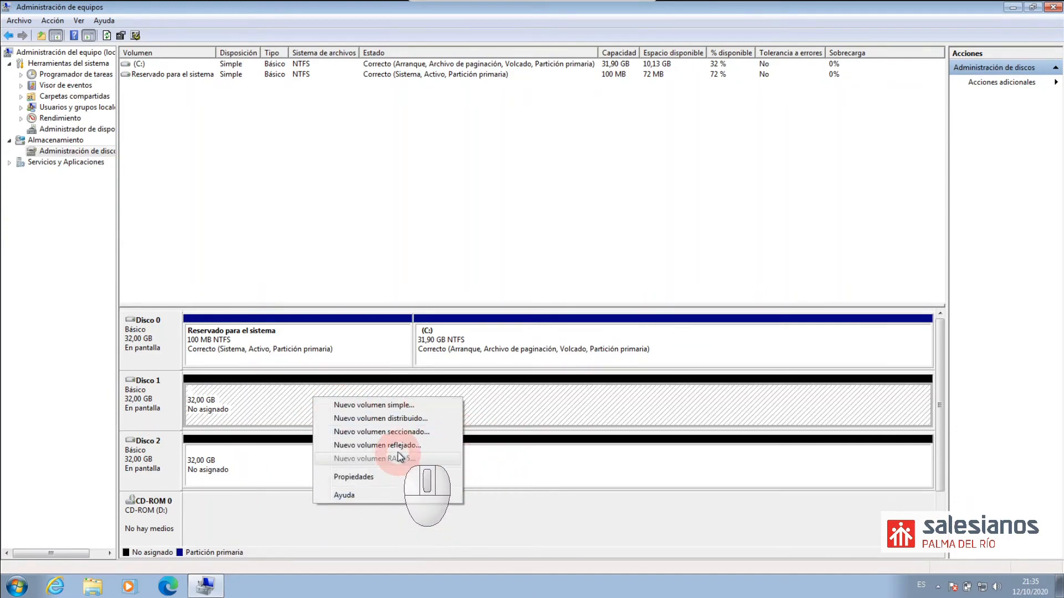
pyautogui.click(400, 433)
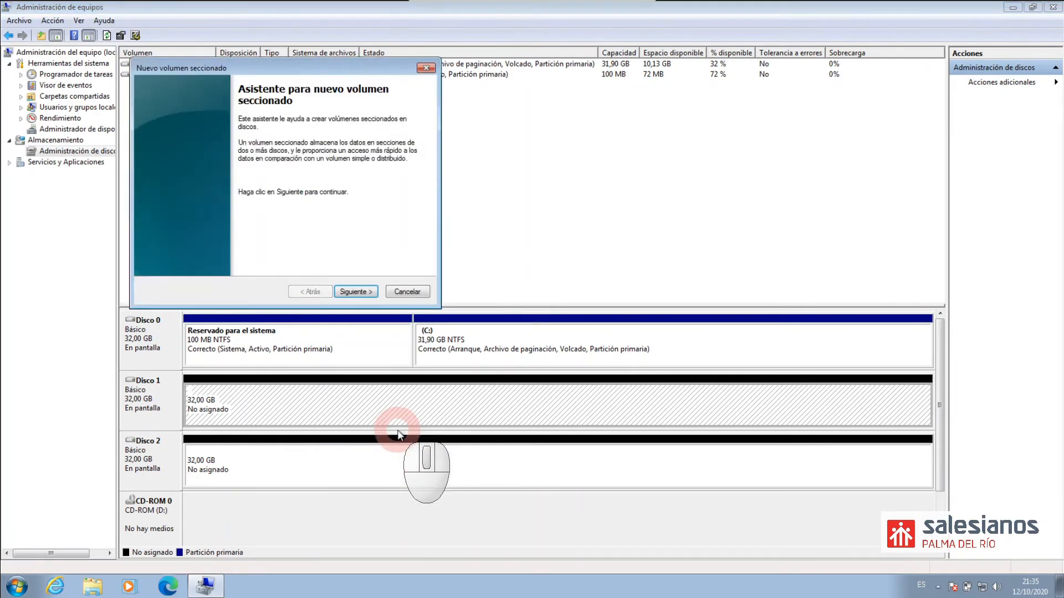
pyautogui.click(354, 290)
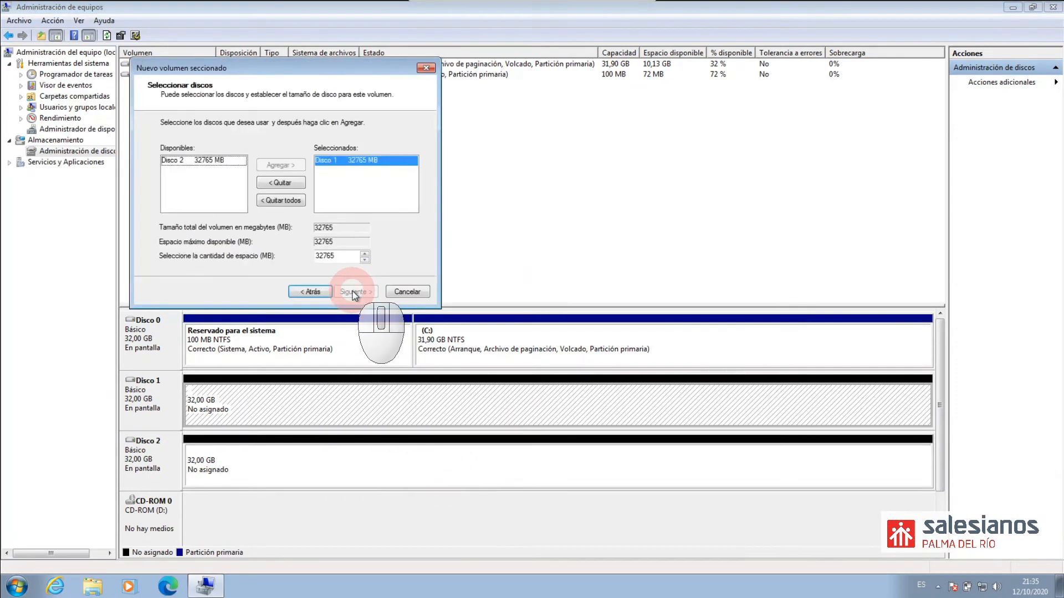
pyautogui.click(207, 161)
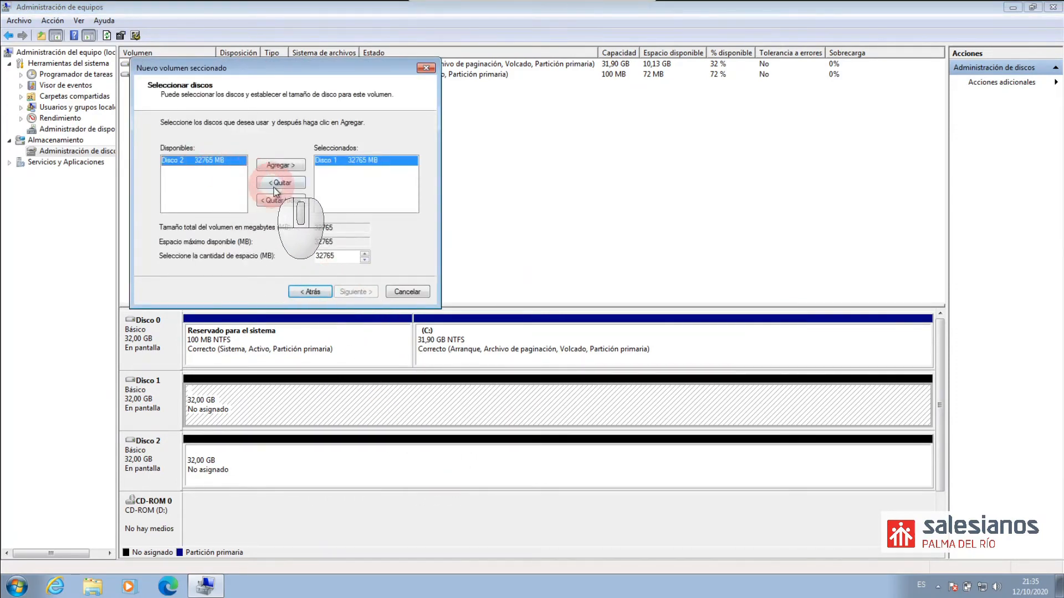
pyautogui.click(281, 165)
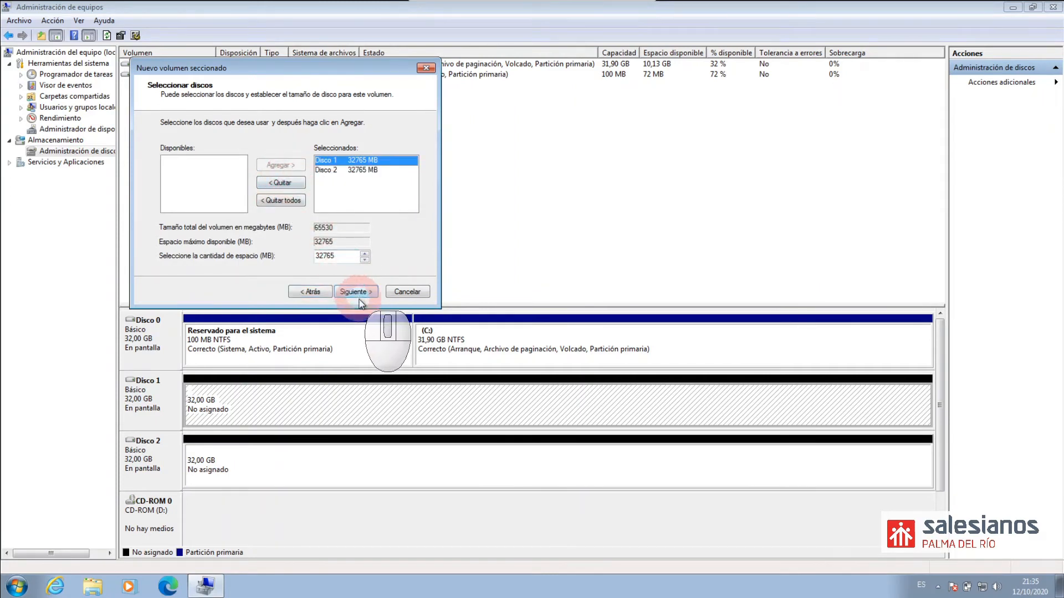
pyautogui.click(363, 292)
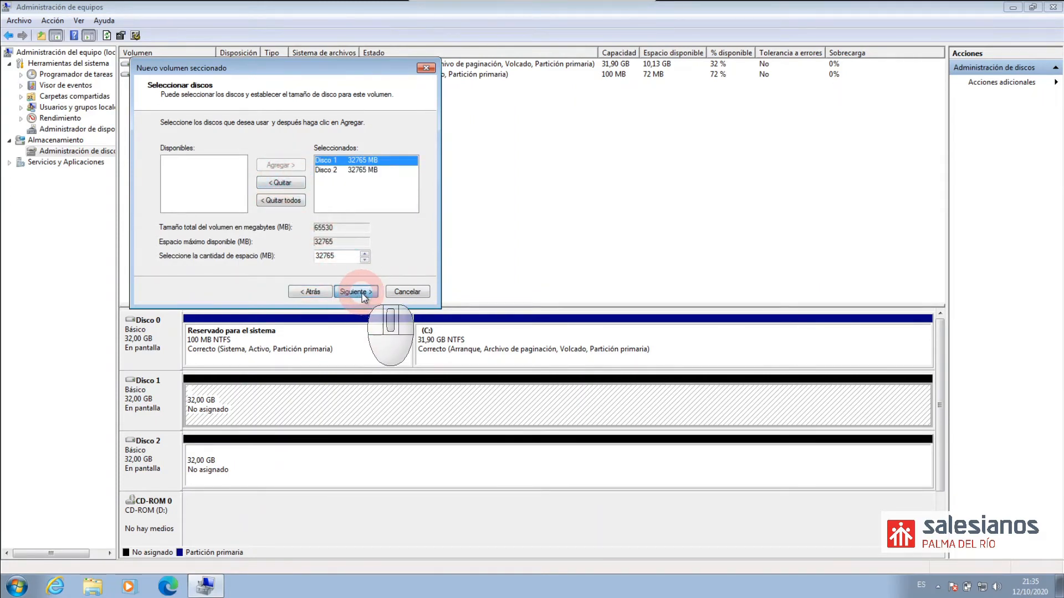
pyautogui.click(363, 294)
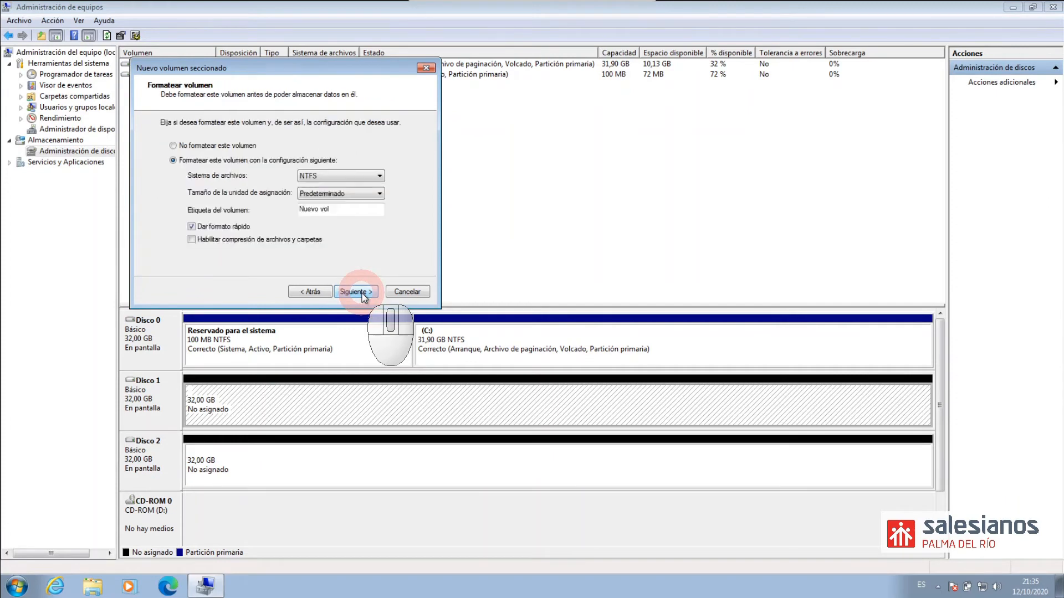
pyautogui.click(357, 292)
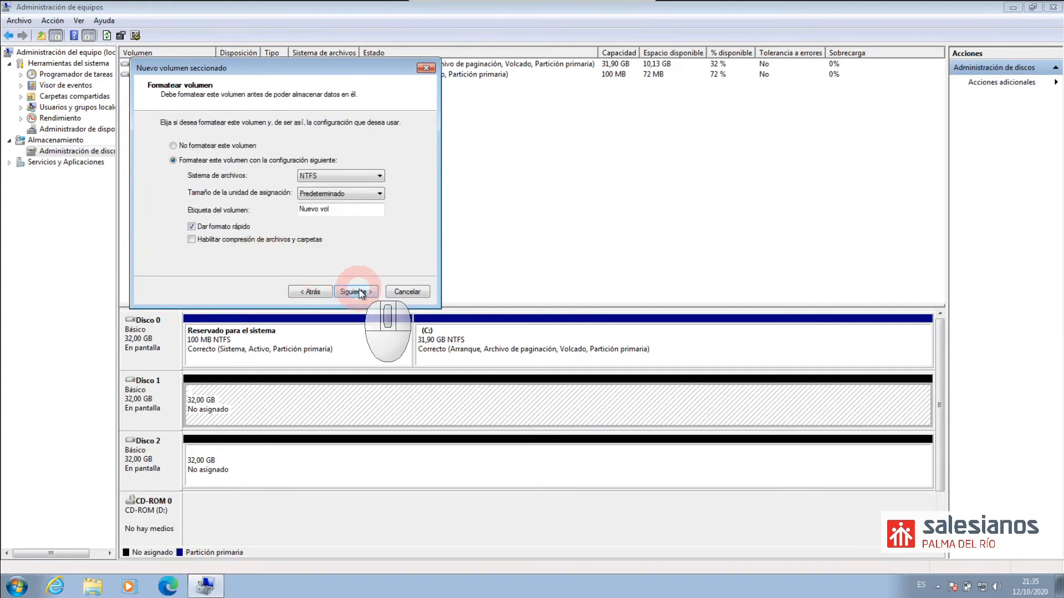
pyautogui.click(358, 292)
pyautogui.click(577, 349)
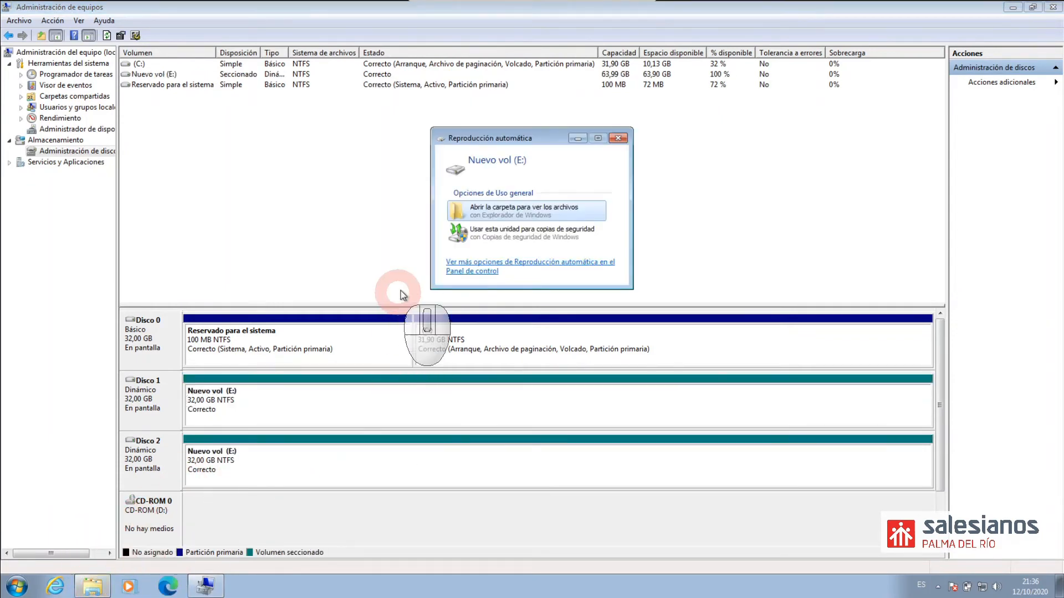
pyautogui.click(618, 138)
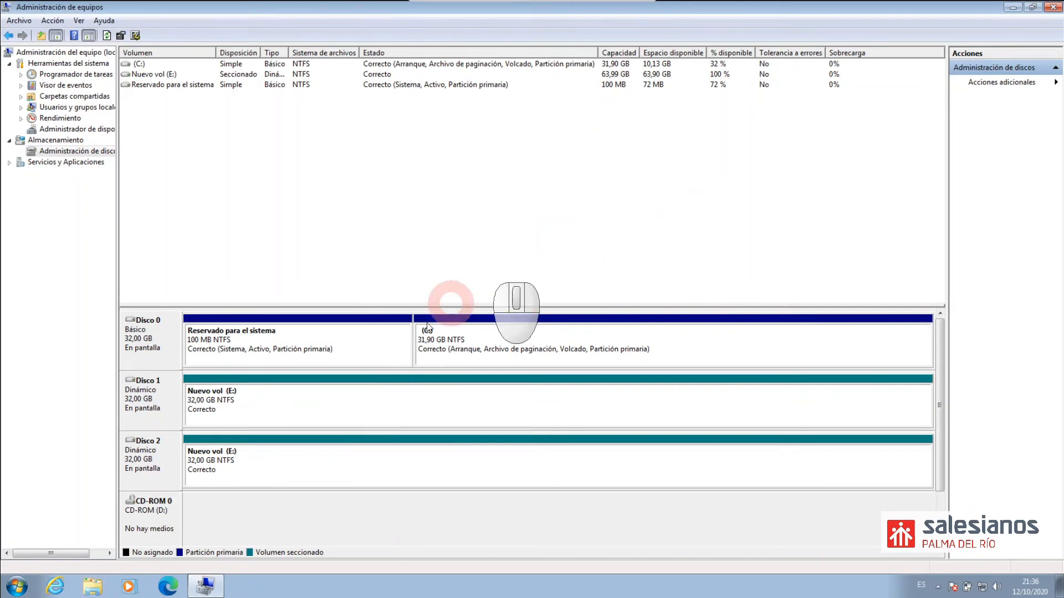
# Check the capacity of Nuevo vol (E:) in Windows Explorer and the operations offered for the striped volume on Disco 1.
pyautogui.click(91, 592)
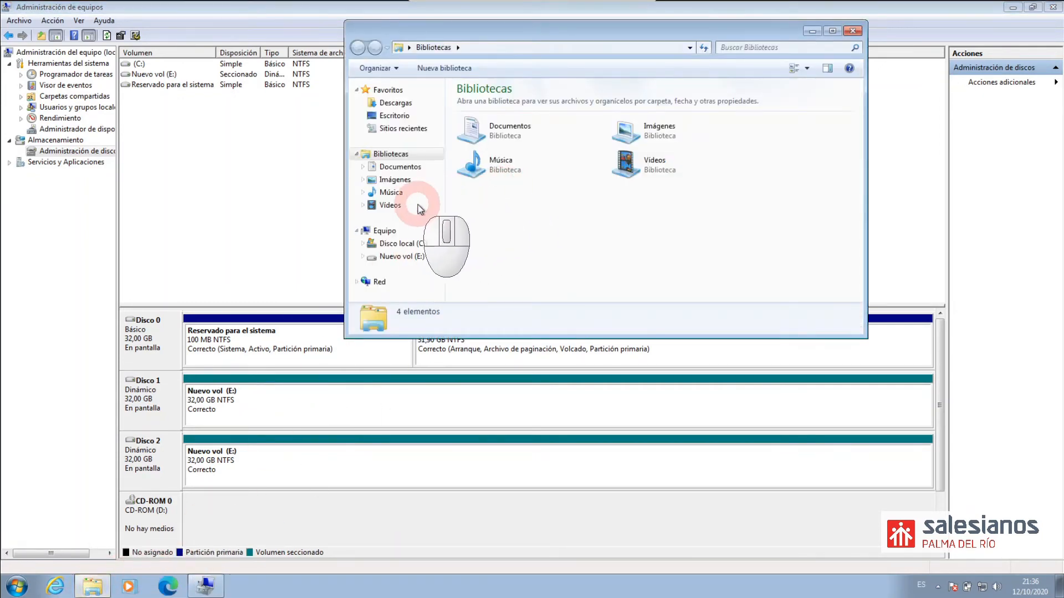
pyautogui.click(391, 231)
pyautogui.click(686, 123)
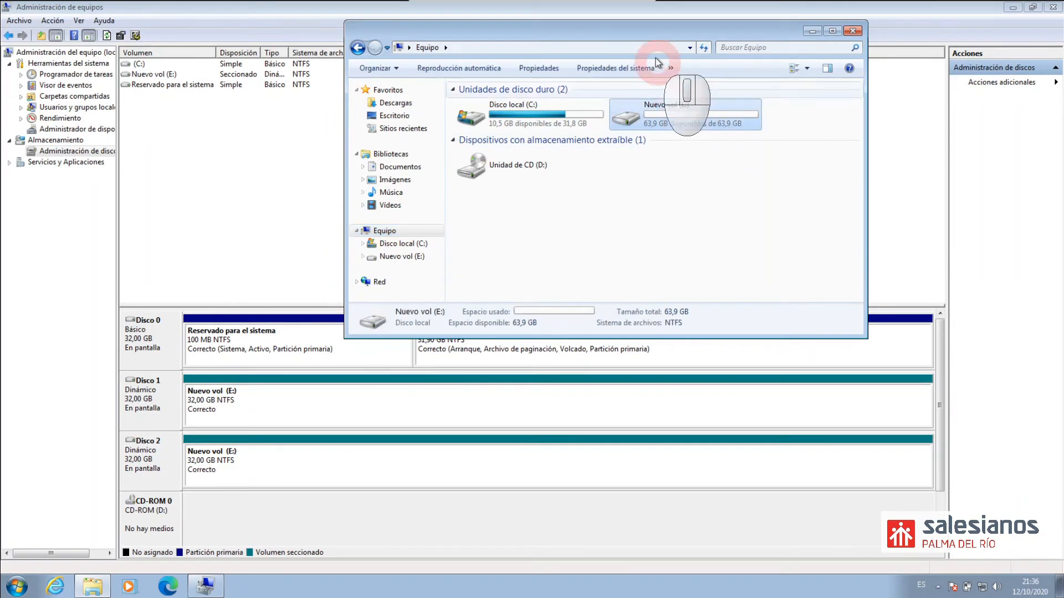
pyautogui.moveTo(565, 32); pyautogui.dragTo(472, 20)
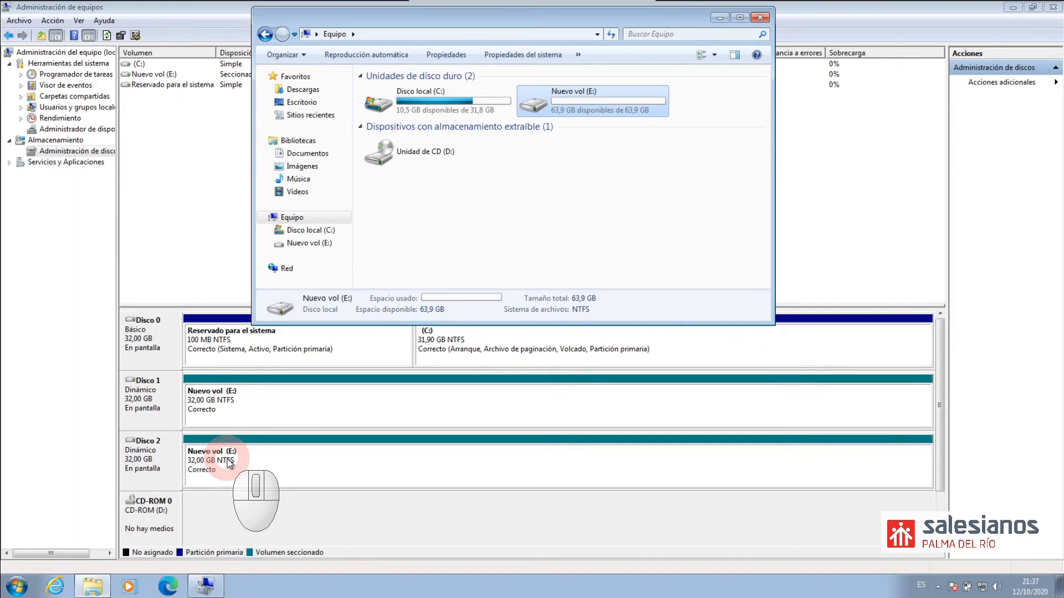
pyautogui.rightClick(248, 407)
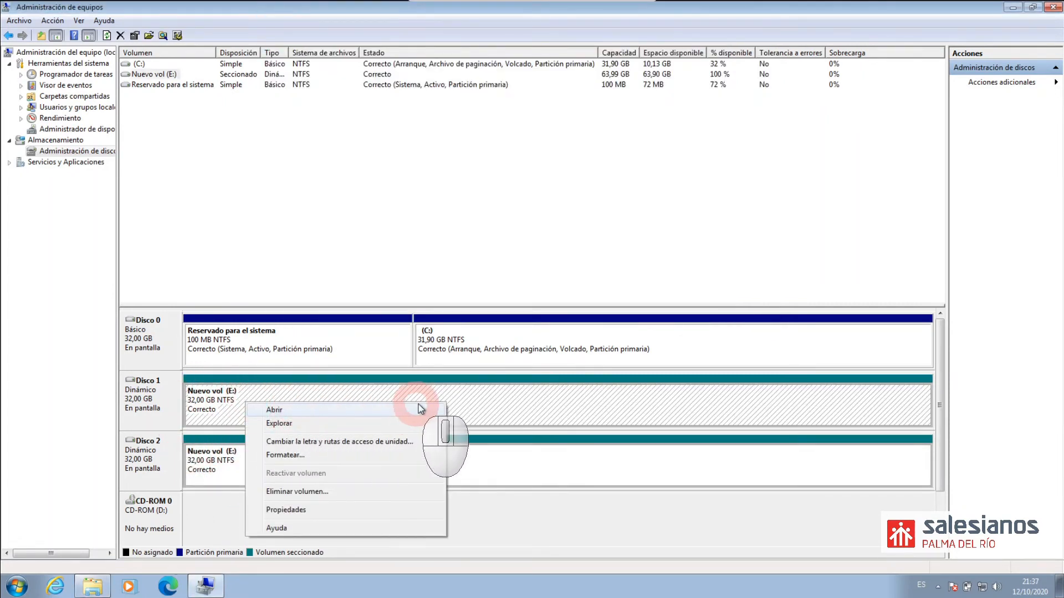
pyautogui.click(518, 403)
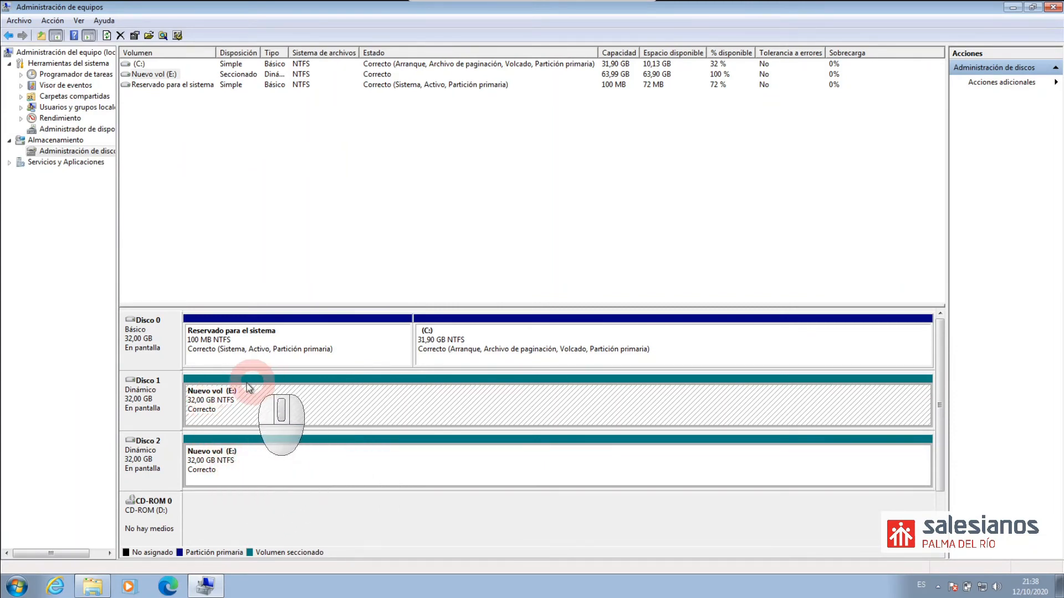
# Delete the striped volume Nuevo vol (E:) from Disco 1 and Disco 2.
pyautogui.rightClick(340, 408)
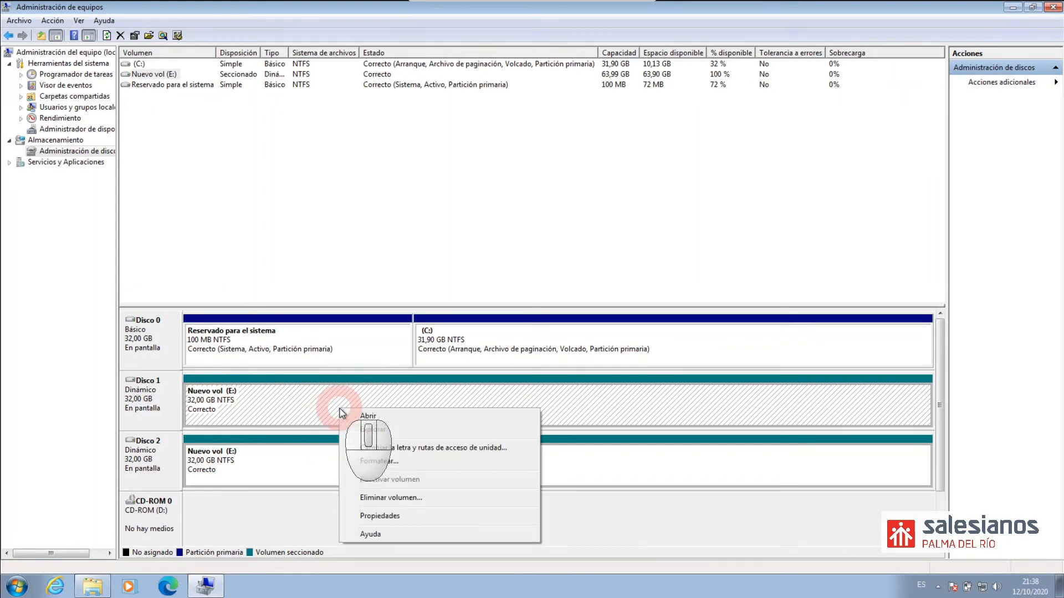
pyautogui.click(404, 498)
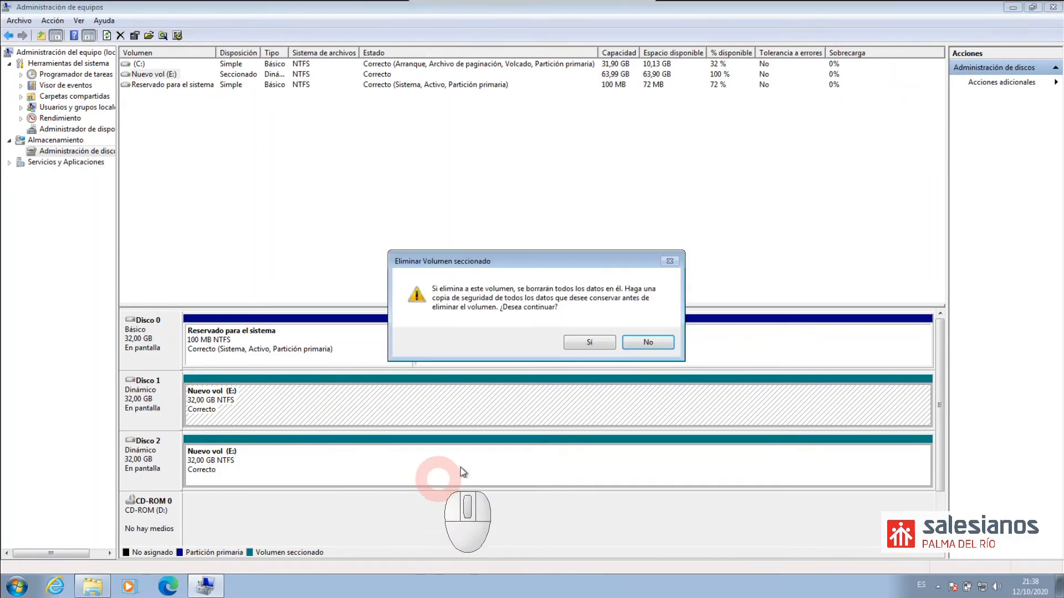
pyautogui.click(597, 341)
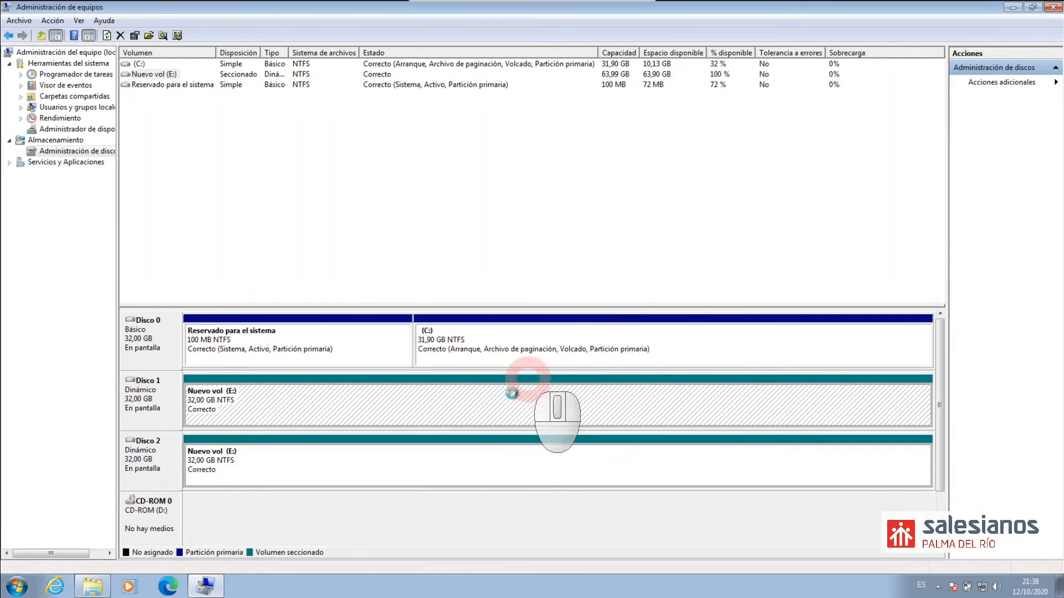
# Create an NTFS mirrored volume of 32765 MB on Disco 1 and Disco 2, letter E and label Nuevo vol, accepting dynamic conversion.
pyautogui.rightClick(281, 400)
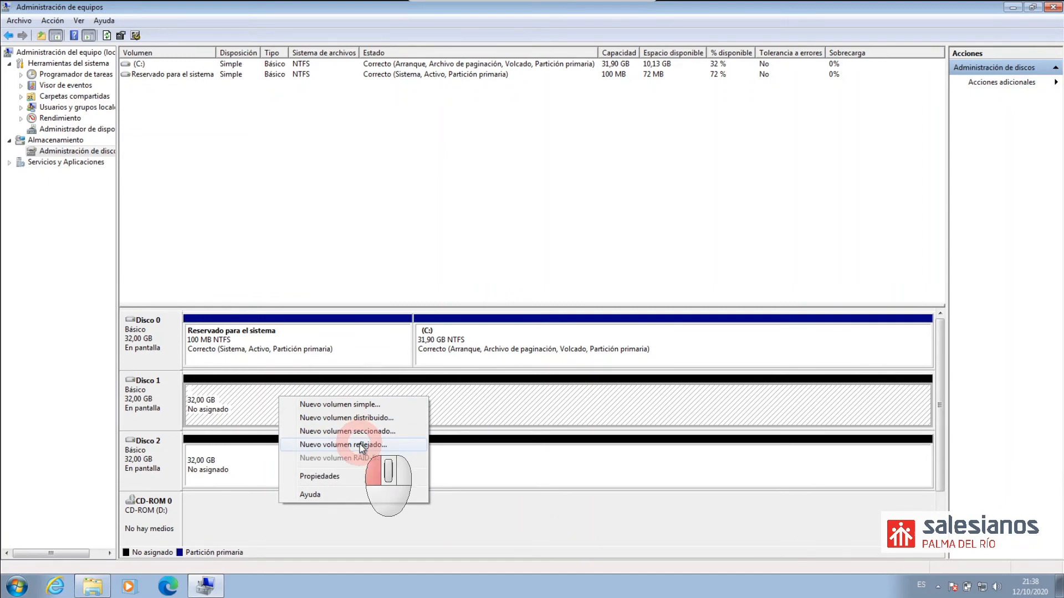
pyautogui.click(361, 445)
pyautogui.click(352, 290)
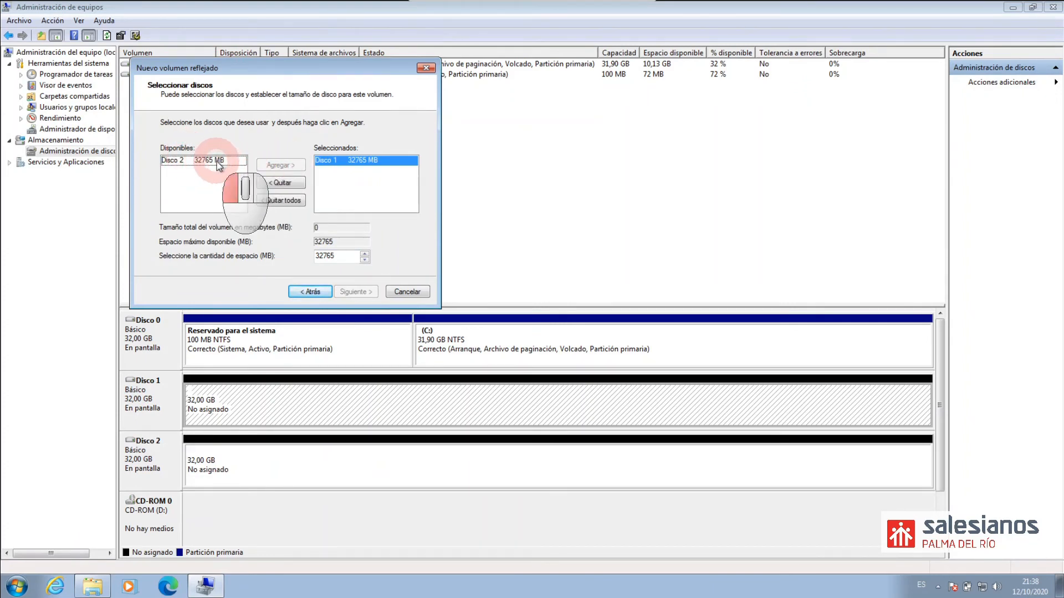
pyautogui.click(238, 164)
pyautogui.click(281, 165)
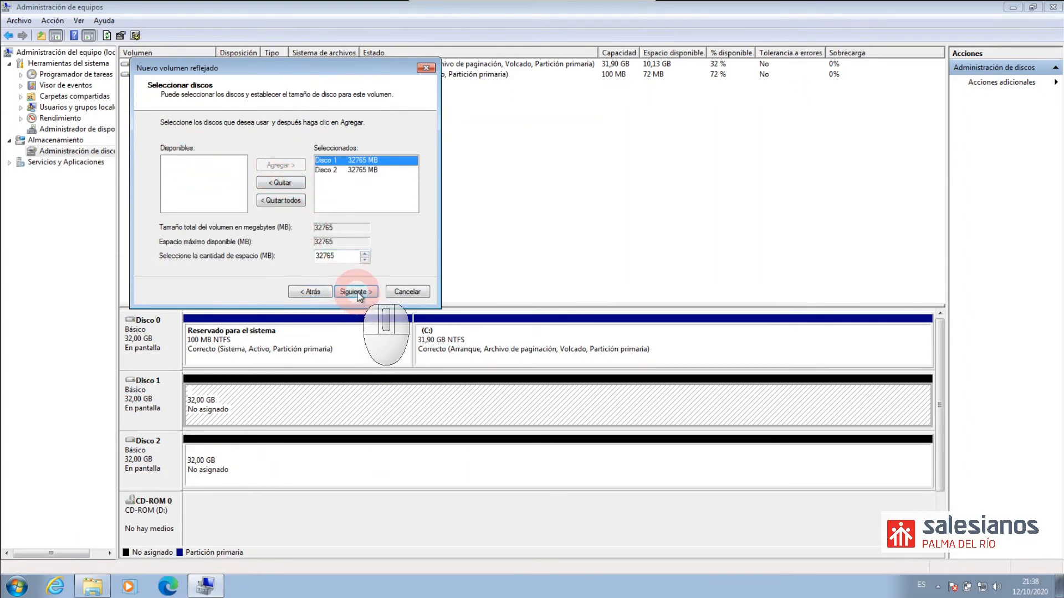
pyautogui.click(357, 292)
pyautogui.click(355, 292)
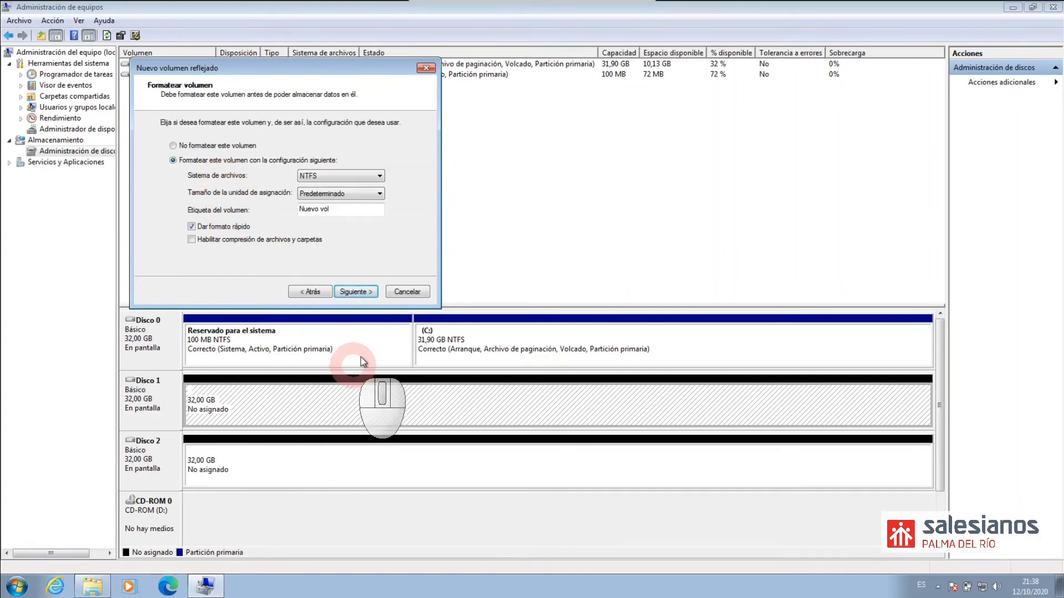
pyautogui.click(366, 292)
pyautogui.click(363, 292)
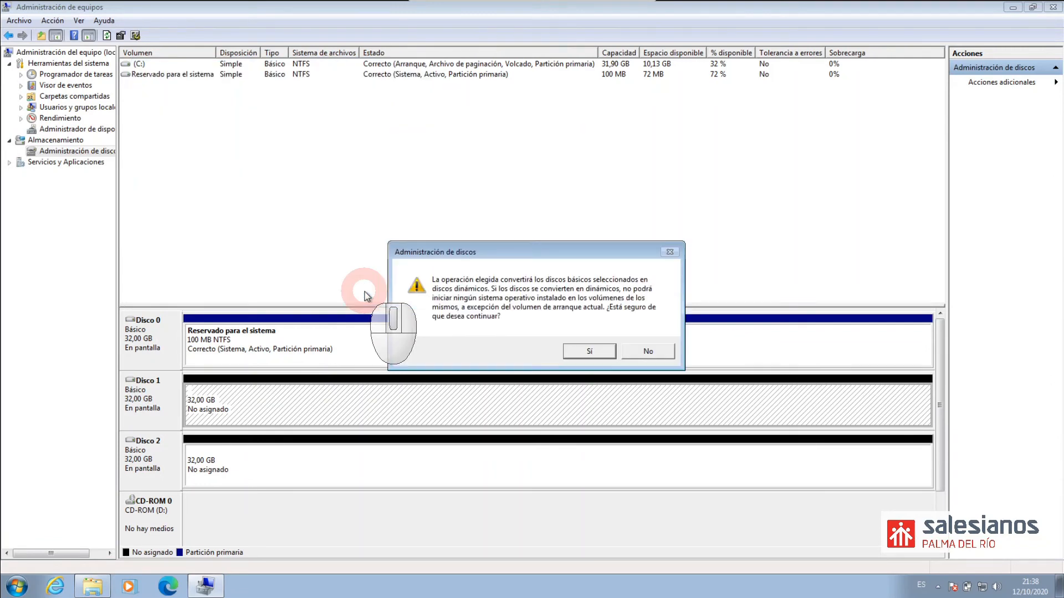
pyautogui.click(576, 351)
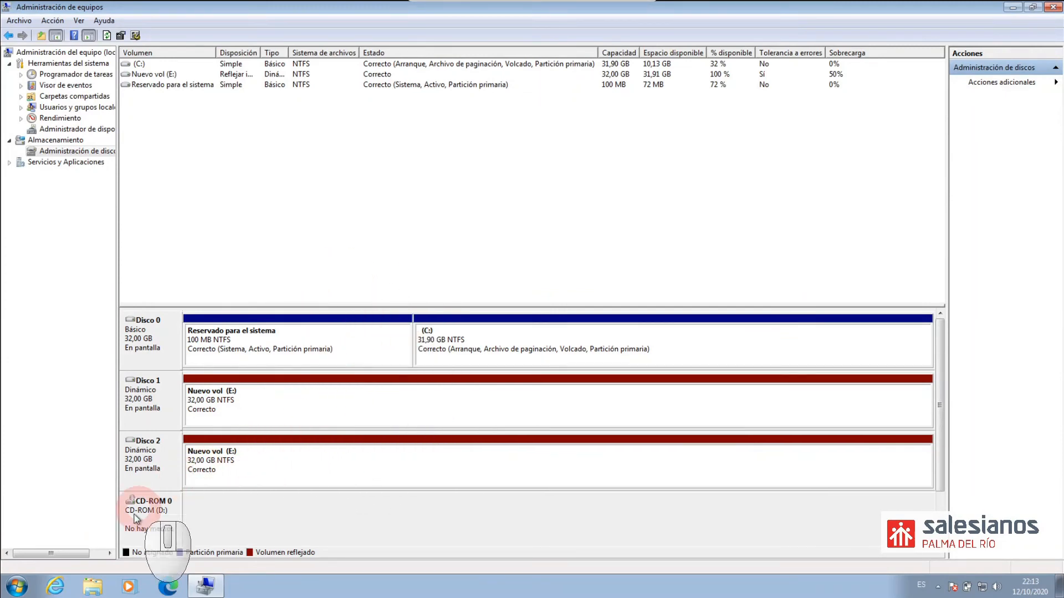
# Create a new folder with the default name on Nuevo vol (E:) in Windows Explorer.
pyautogui.click(92, 586)
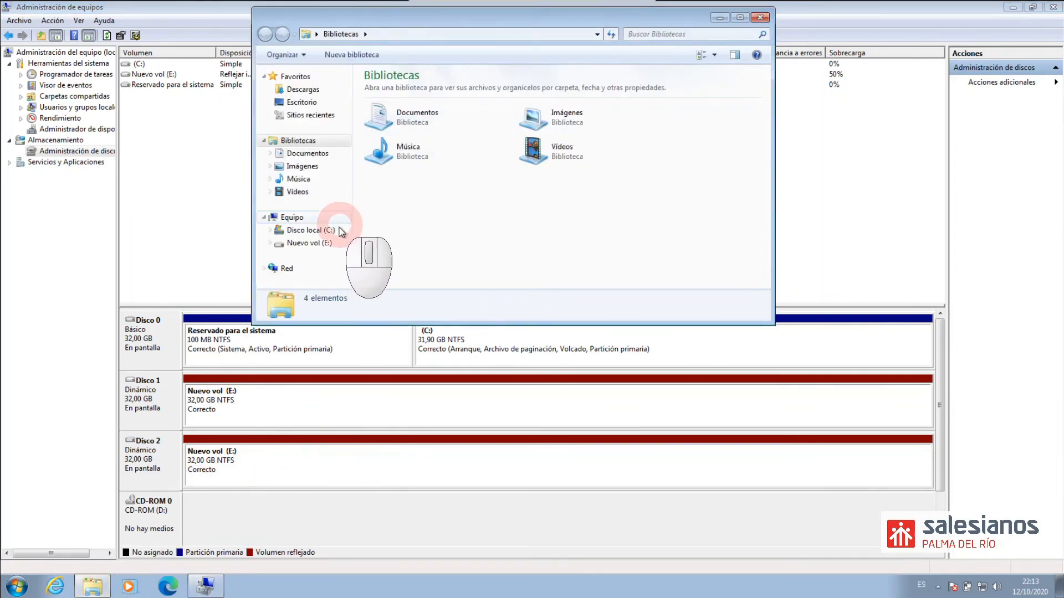
pyautogui.click(332, 243)
pyautogui.rightClick(490, 139)
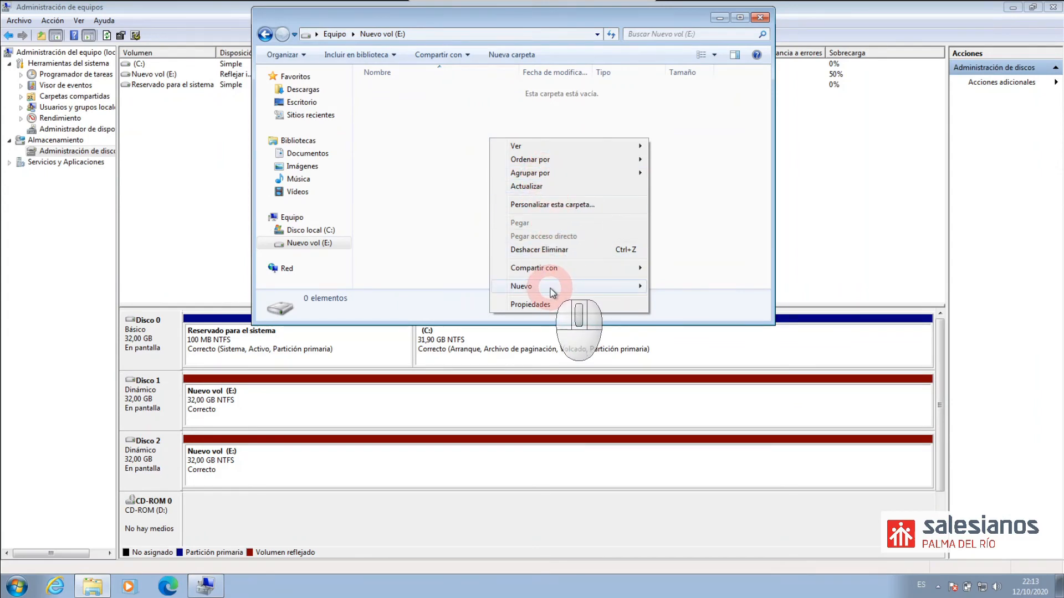
pyautogui.moveTo(622, 286)
pyautogui.click(667, 275)
pyautogui.click(533, 221)
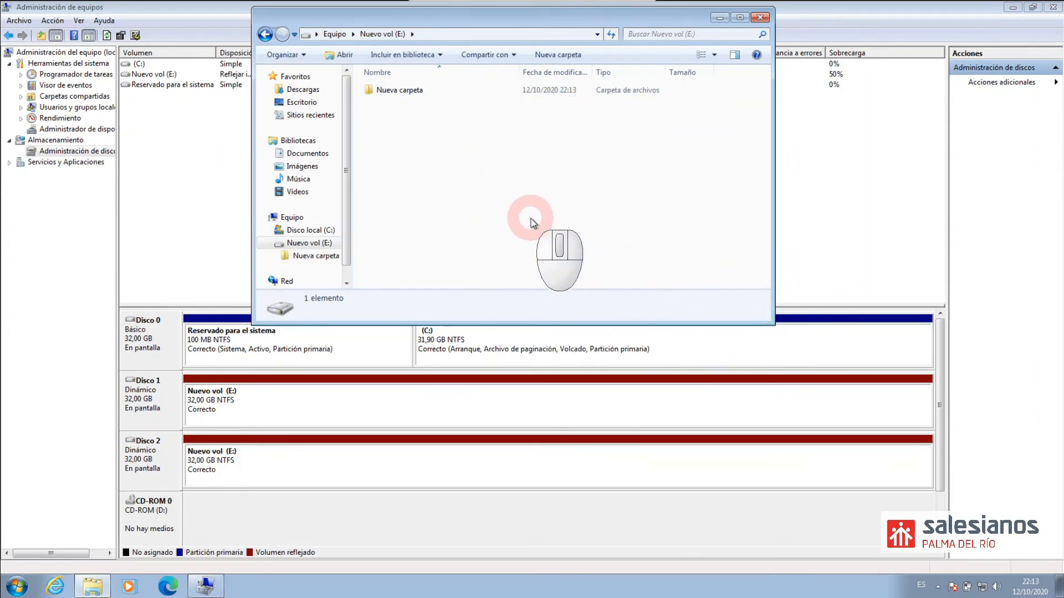
# Create a text document with the default name on Nuevo vol (E:), write "hola" in it, save it and close Windows Explorer.
pyautogui.rightClick(435, 146)
pyautogui.moveTo(521, 294)
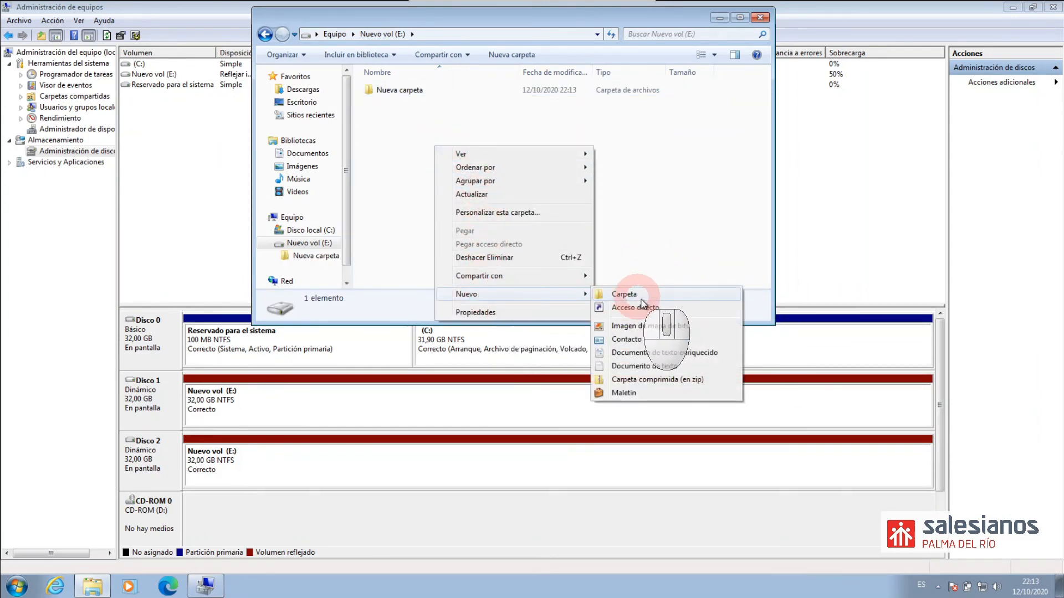
pyautogui.click(635, 367)
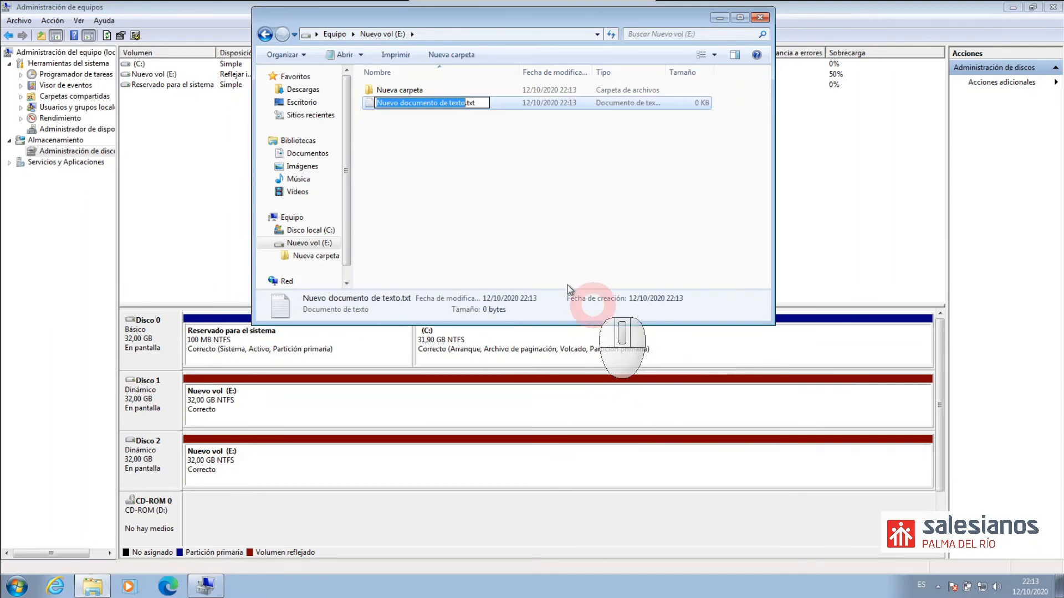
pyautogui.press('Return')
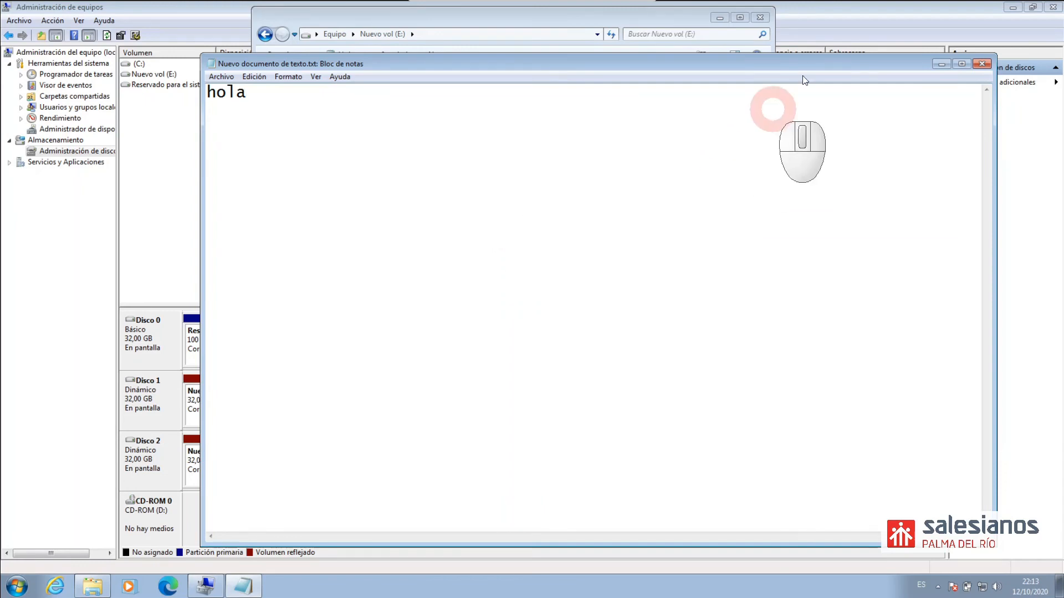
pyautogui.click(982, 64)
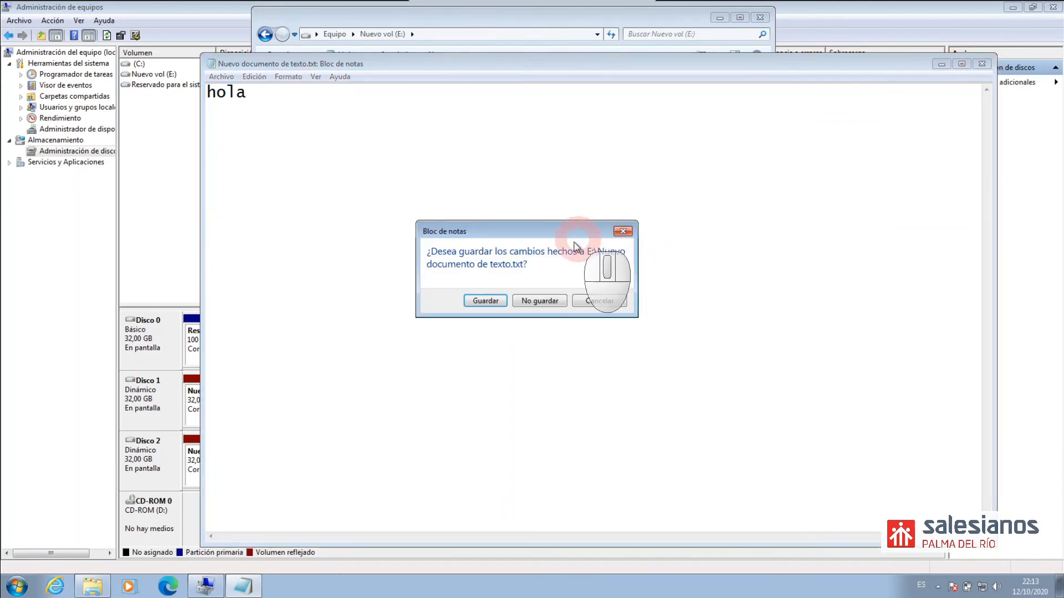
pyautogui.click(487, 301)
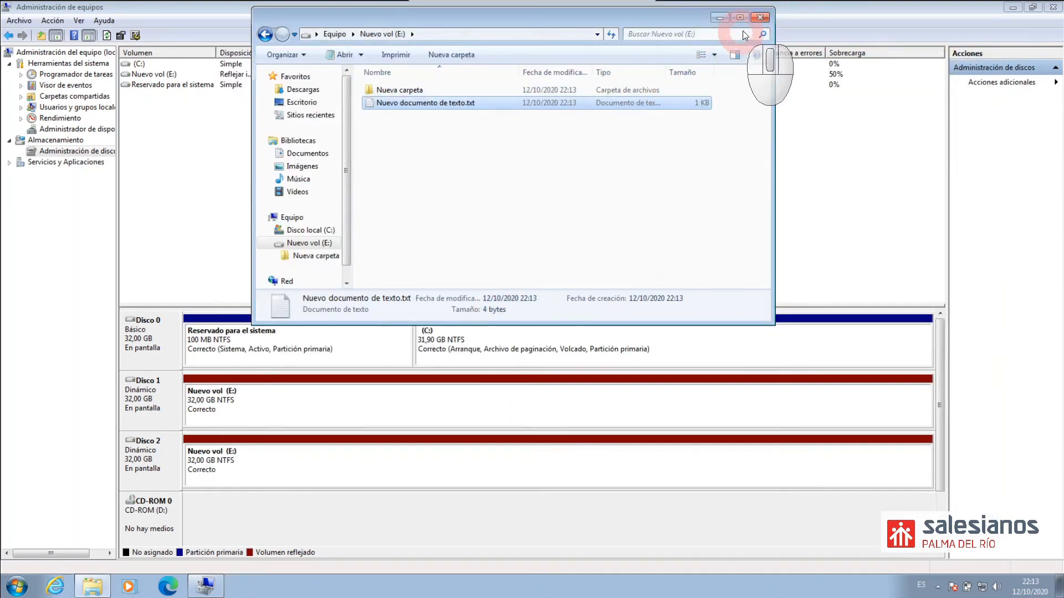
pyautogui.click(759, 17)
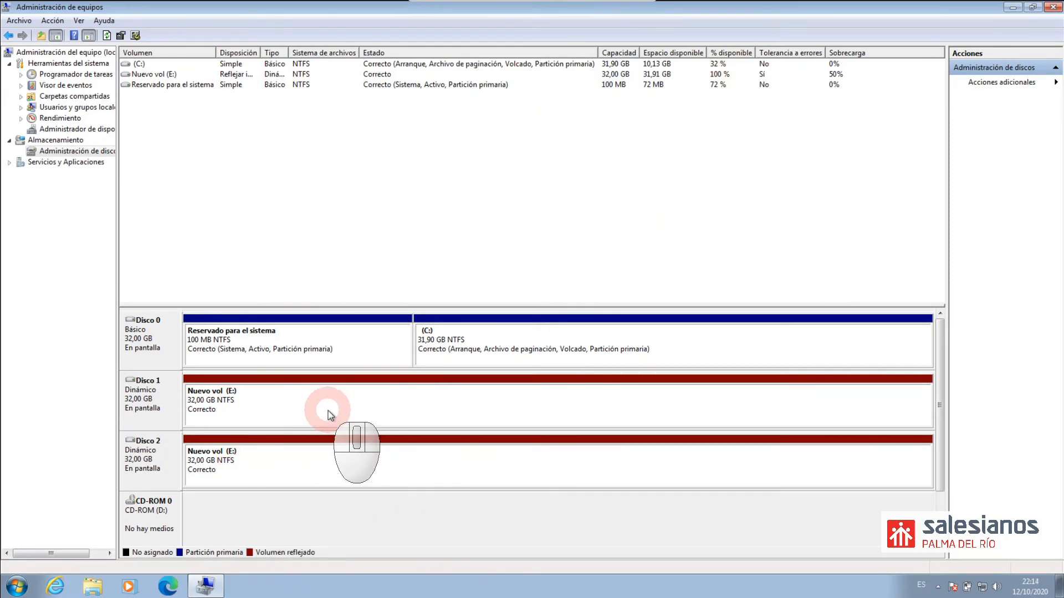
# Break the mirrored volume Nuevo vol (E:) on Disco 1 and Disco 2 into separate simple volumes.
pyautogui.rightClick(393, 407)
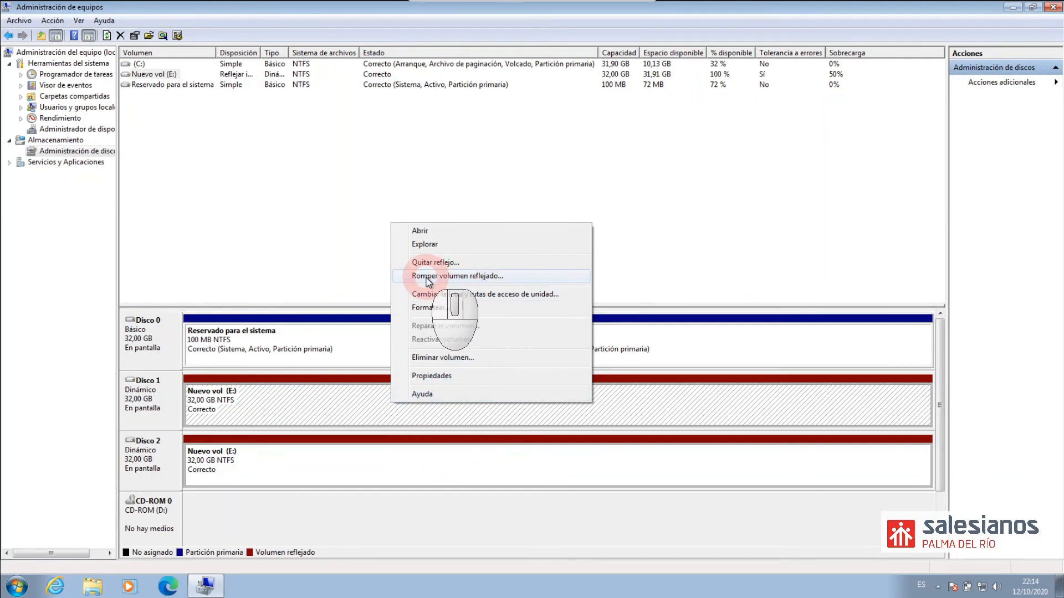
pyautogui.click(468, 275)
pyautogui.click(571, 336)
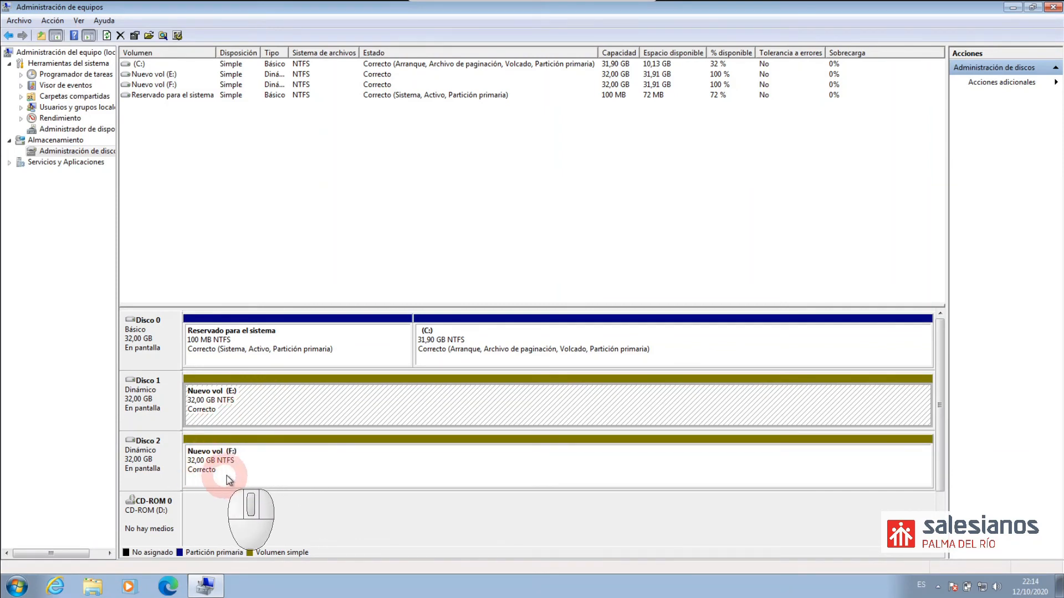
# Check the files on Nuevo vol (E:) in Windows Explorer and read the contents of its text document.
pyautogui.click(92, 586)
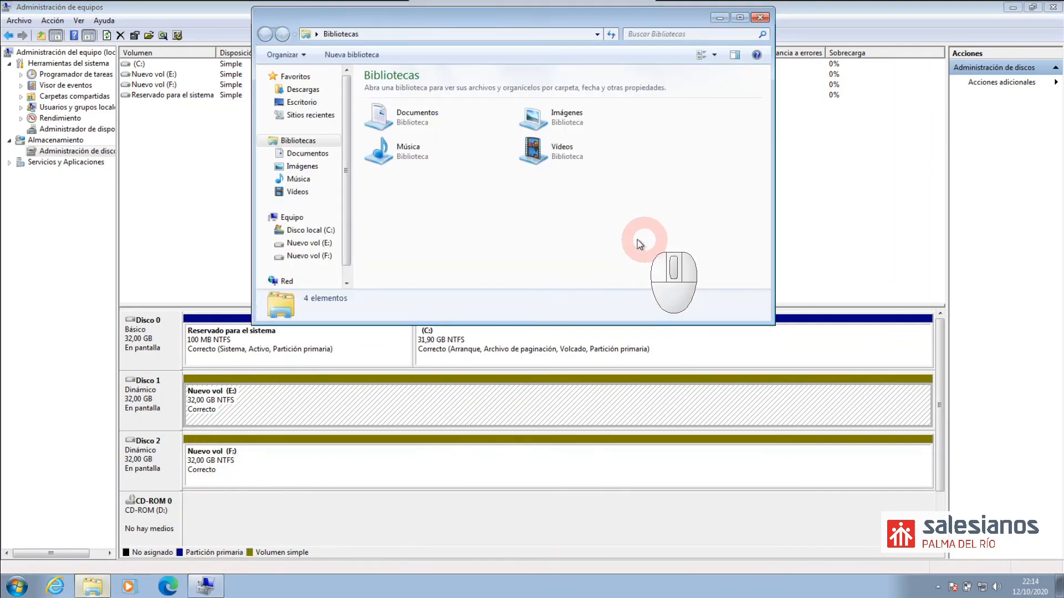
pyautogui.click(299, 218)
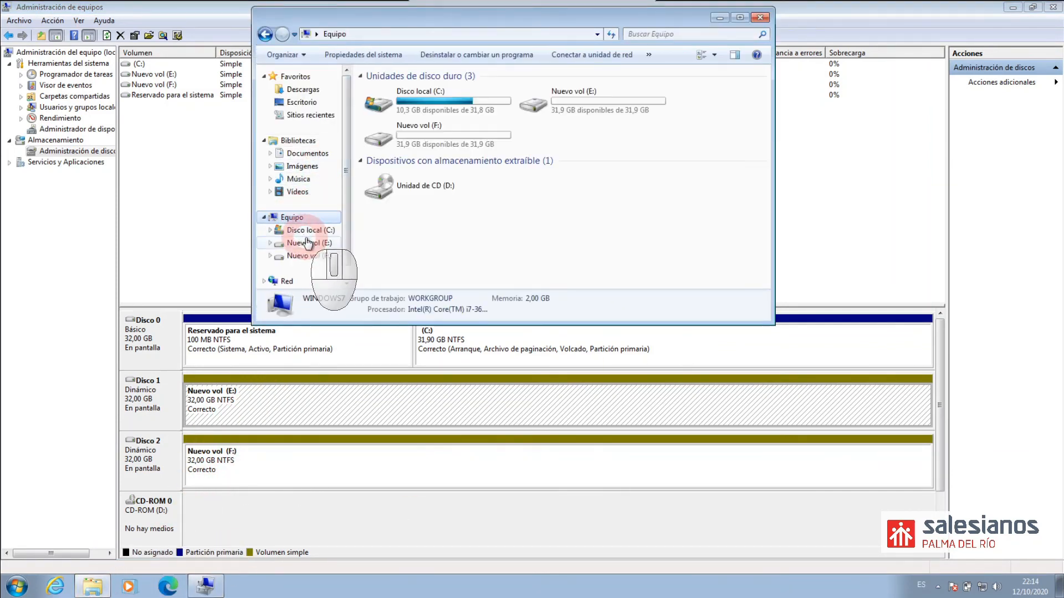
pyautogui.click(307, 242)
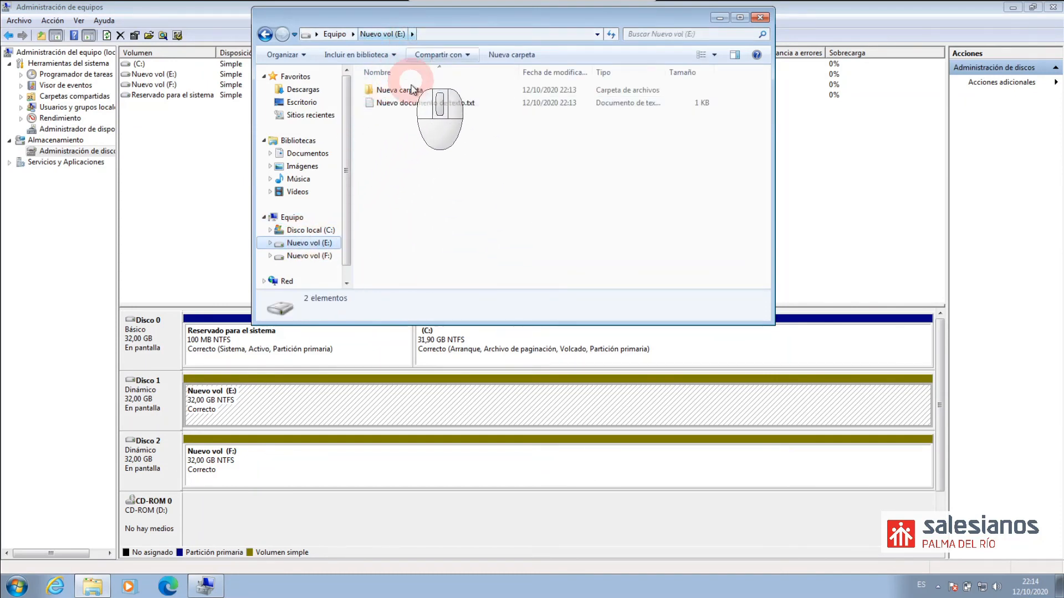
pyautogui.doubleClick(412, 103)
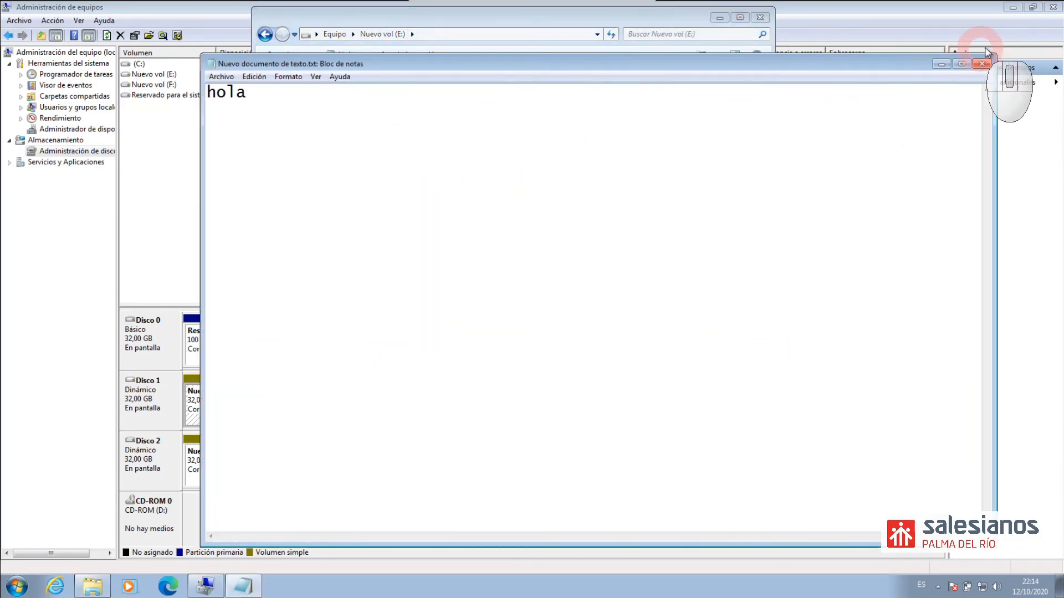
pyautogui.click(982, 64)
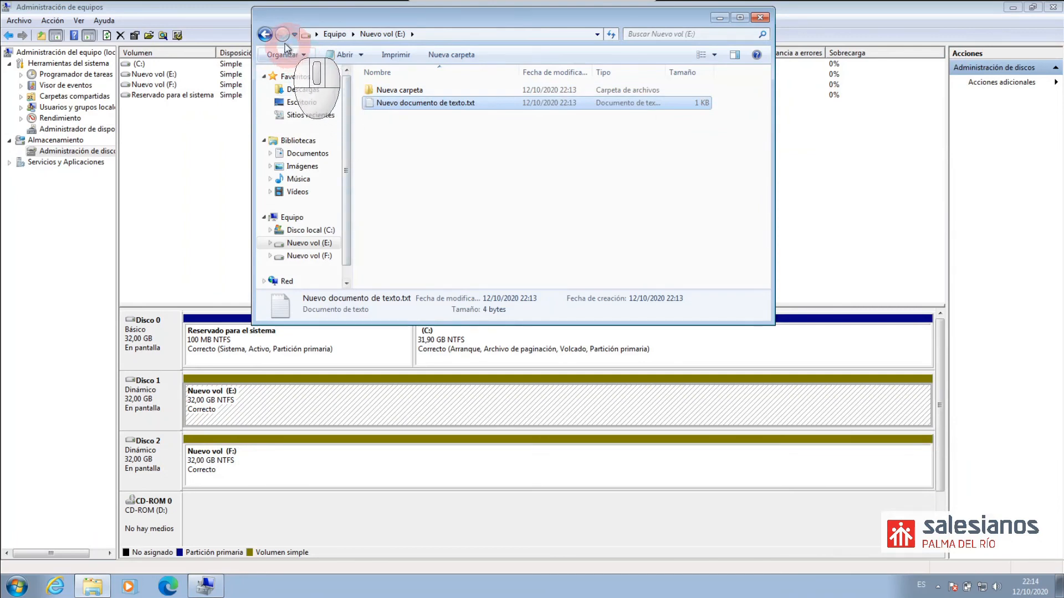
# Check the files on Nuevo vol (F:), read its copy of the text document and close Windows Explorer.
pyautogui.click(266, 34)
pyautogui.click(410, 138)
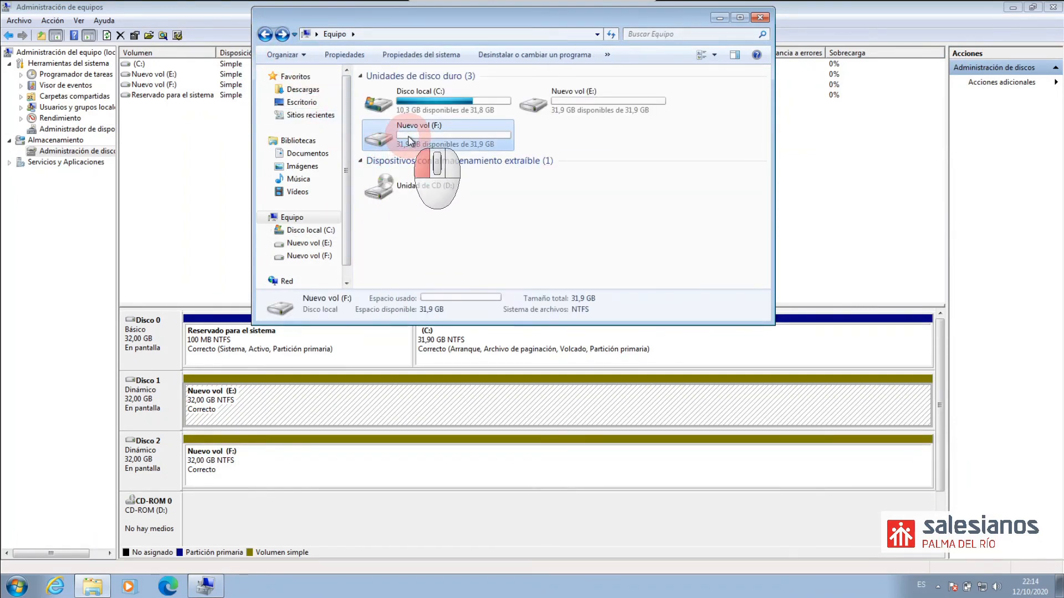
pyautogui.doubleClick(410, 138)
pyautogui.doubleClick(417, 105)
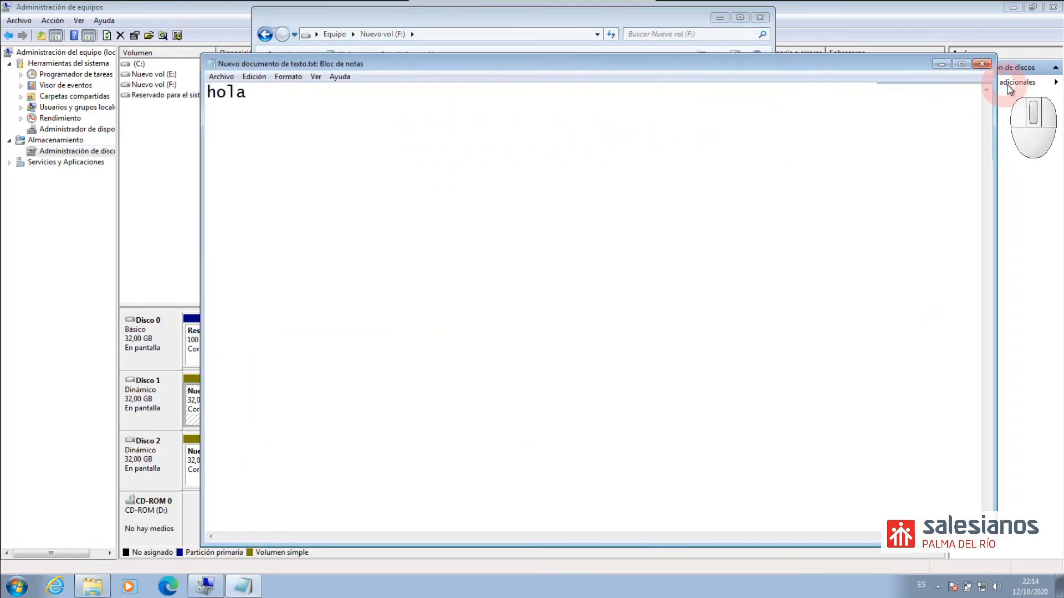
pyautogui.click(983, 64)
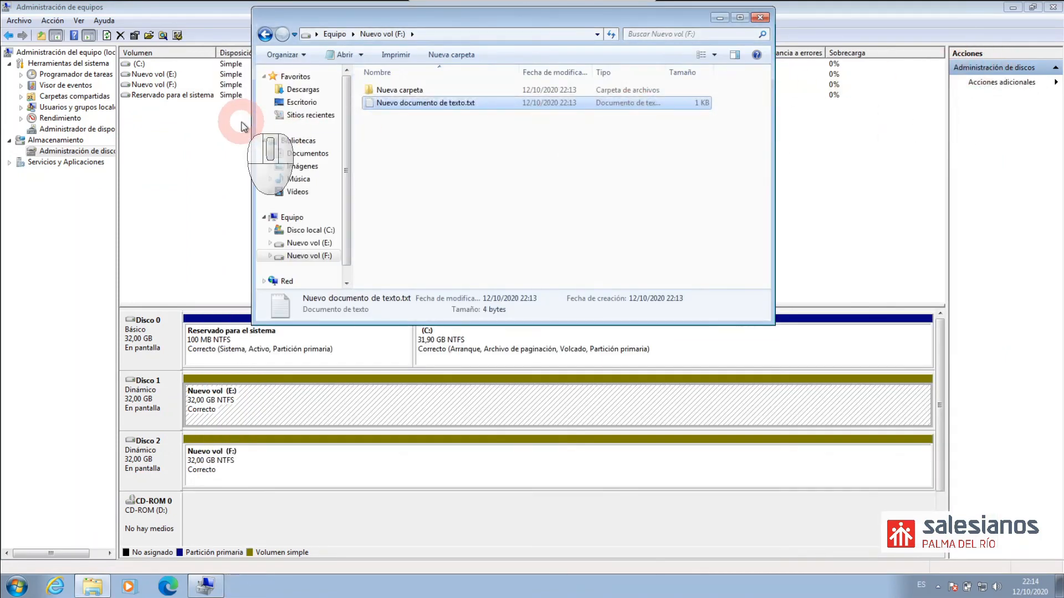
pyautogui.click(759, 18)
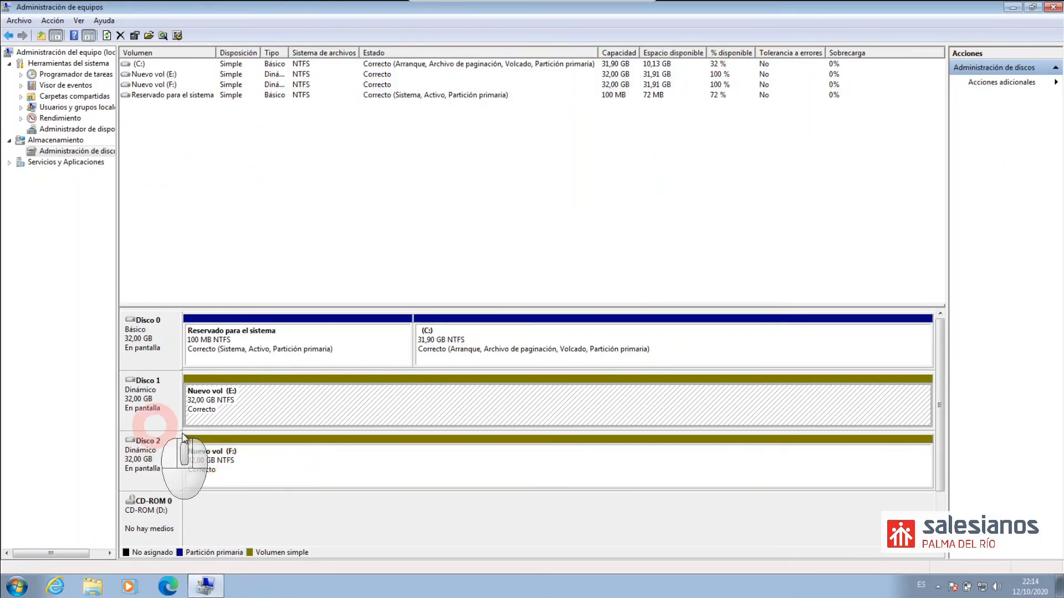
# Delete the simple volume Nuevo vol (F:) from Disco 2.
pyautogui.rightClick(377, 474)
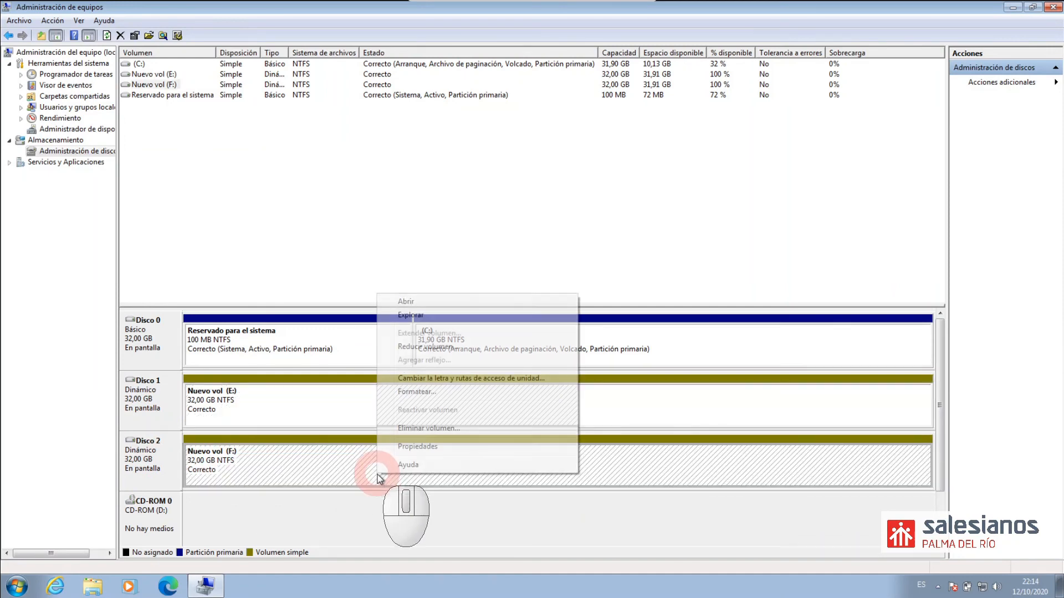
pyautogui.click(428, 428)
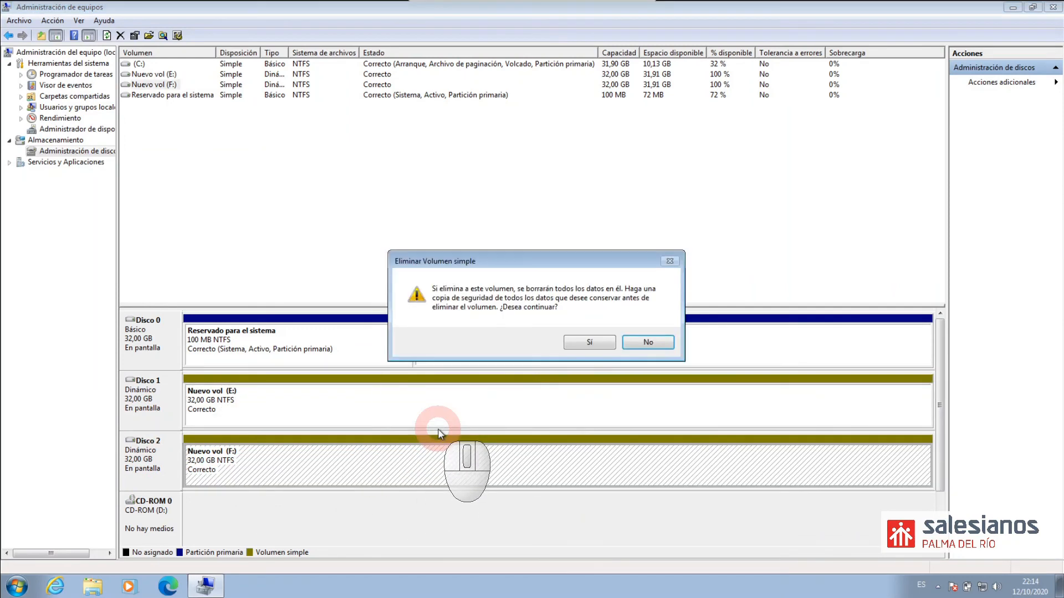
pyautogui.click(576, 341)
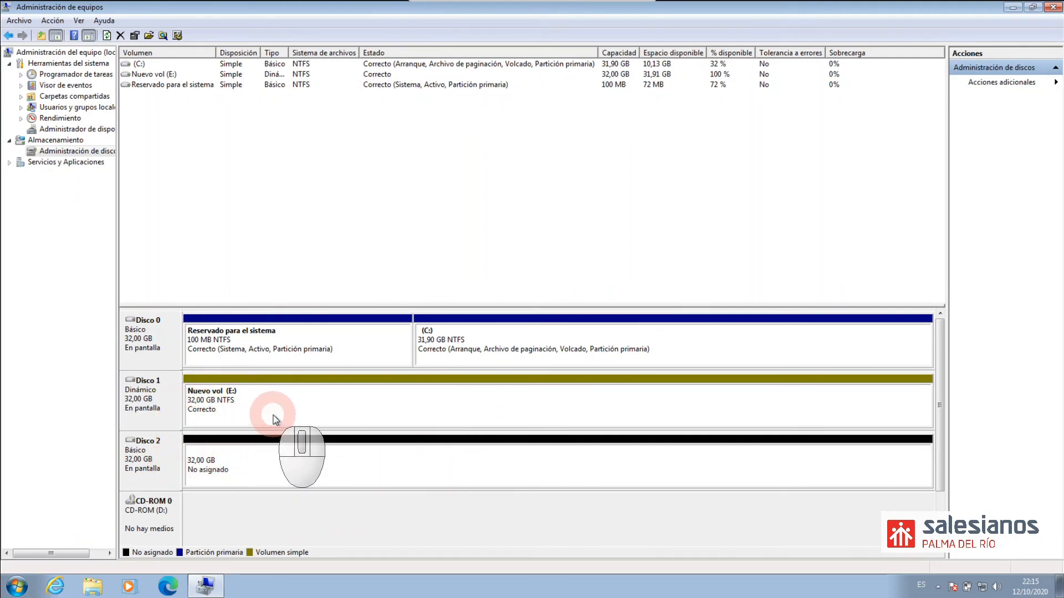
# Add a mirror of Nuevo vol (E:) from Disco 1 onto Disco 2, accepting dynamic conversion.
pyautogui.rightClick(261, 399)
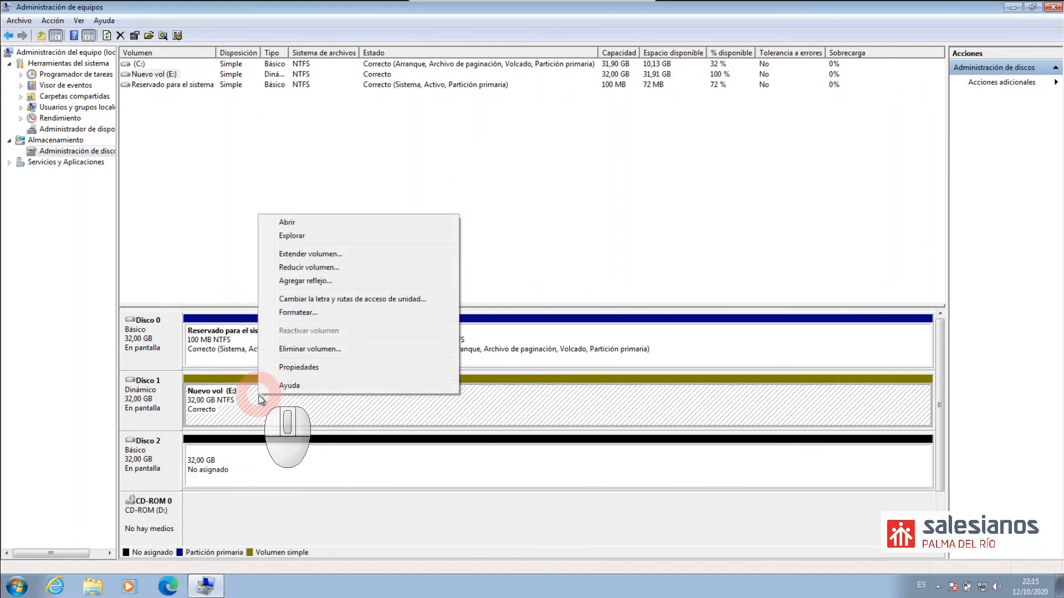
pyautogui.click(324, 282)
pyautogui.click(458, 302)
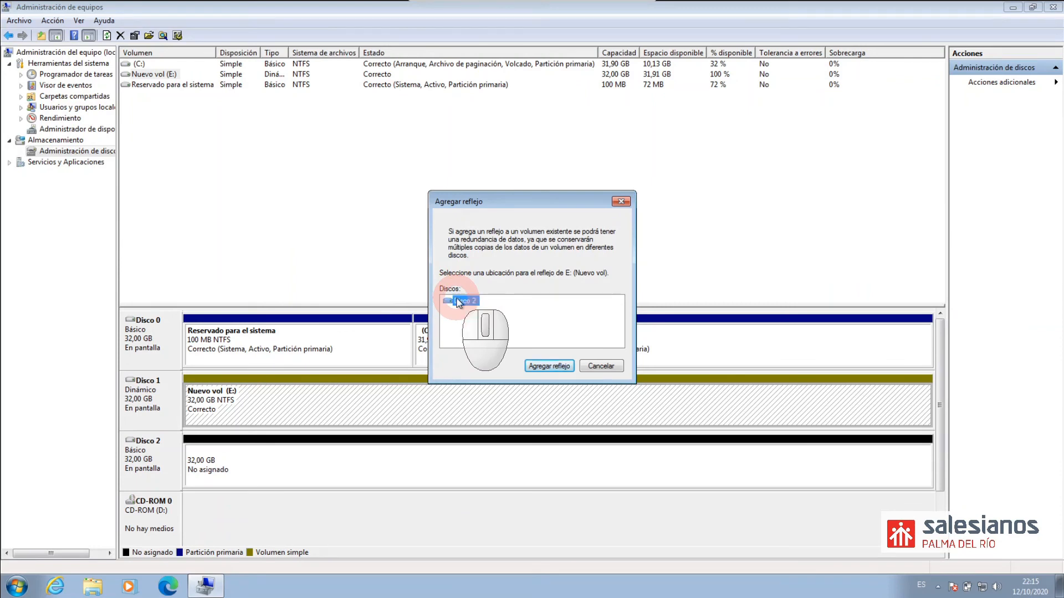
pyautogui.click(544, 367)
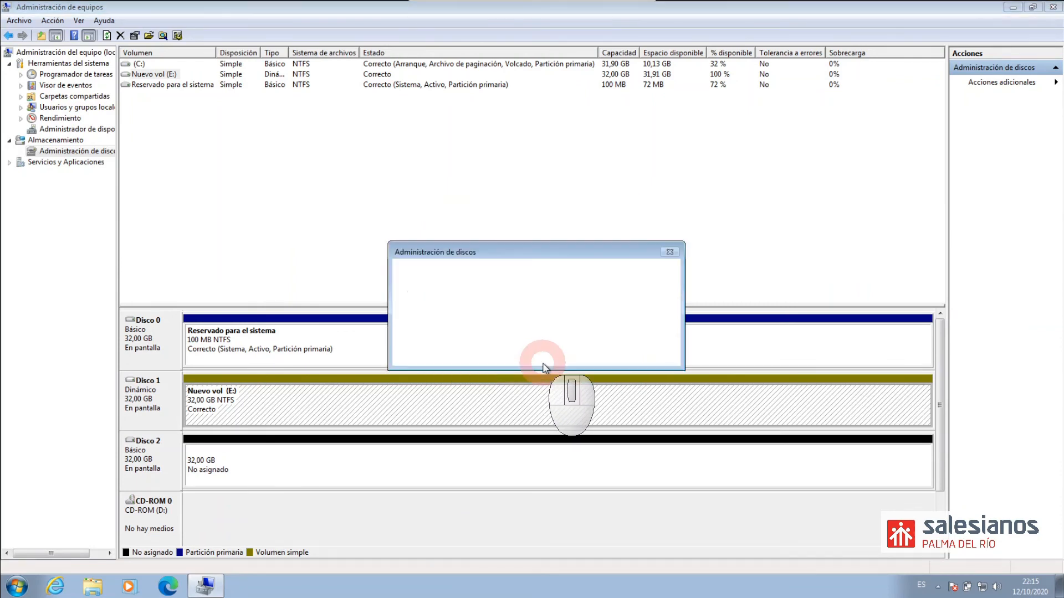
pyautogui.click(580, 351)
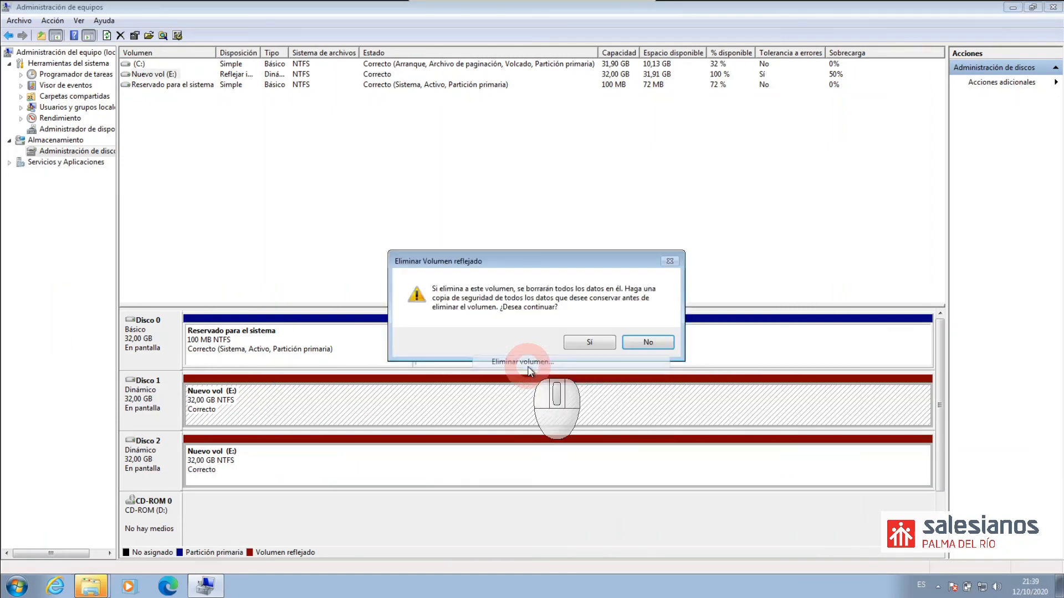
# Delete the mirrored volume Nuevo vol (E:) and check the new volume types offered for Disco 1's unallocated space.
pyautogui.click(598, 346)
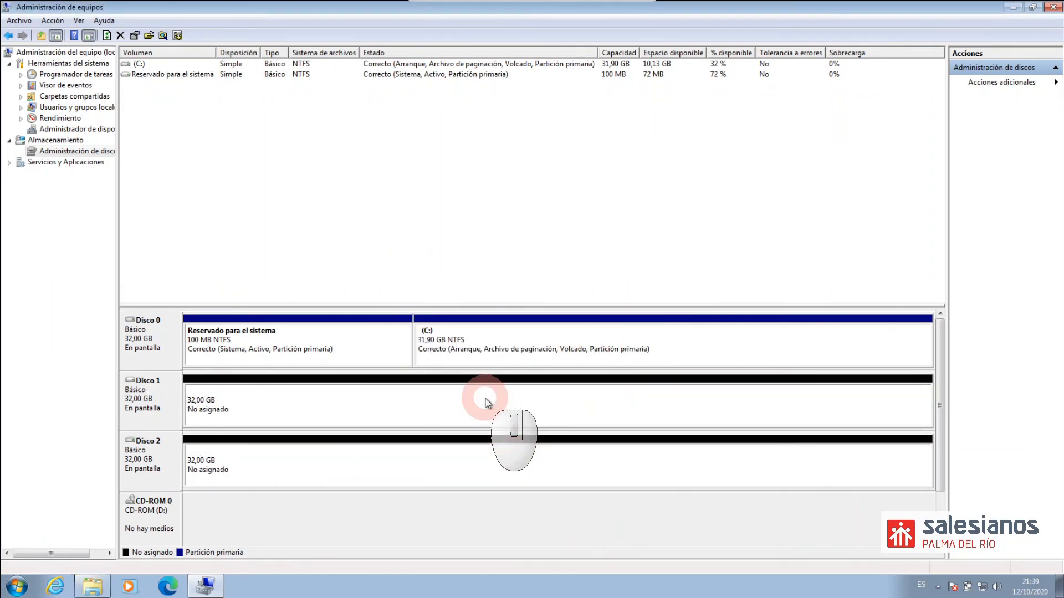
pyautogui.rightClick(387, 408)
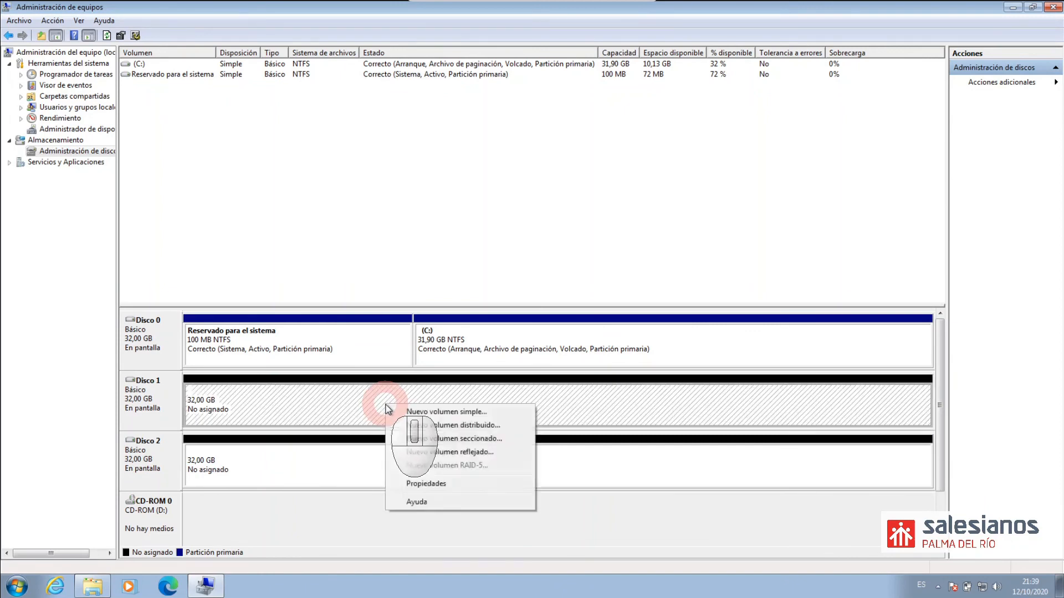
# Create a simple NTFS volume on Disco 1 using all 32765 MB, with drive letter E and the default format settings.
pyautogui.click(430, 411)
pyautogui.click(363, 283)
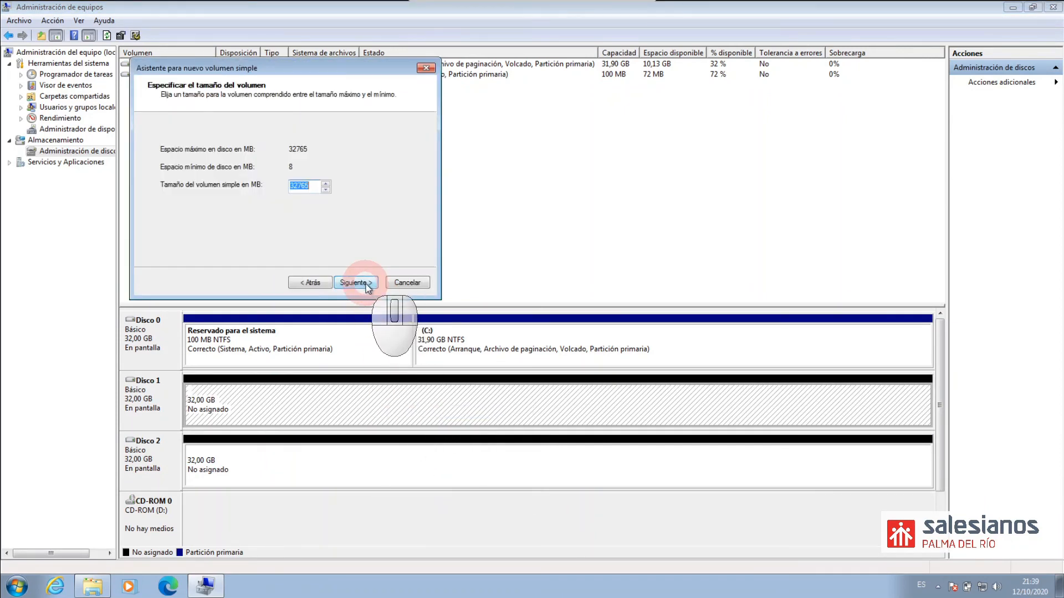
pyautogui.click(351, 283)
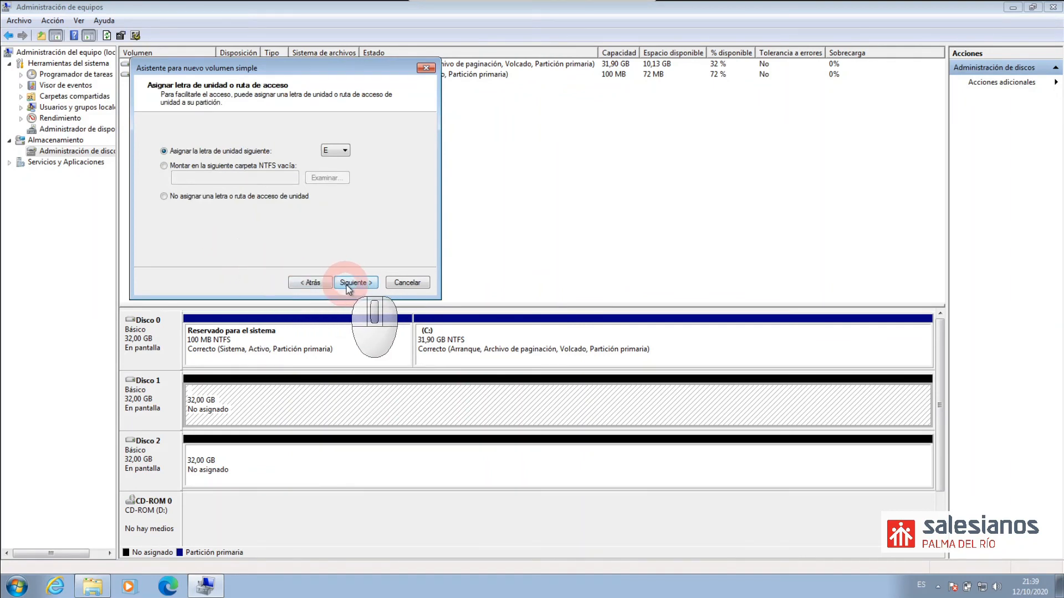
pyautogui.click(347, 284)
pyautogui.click(365, 284)
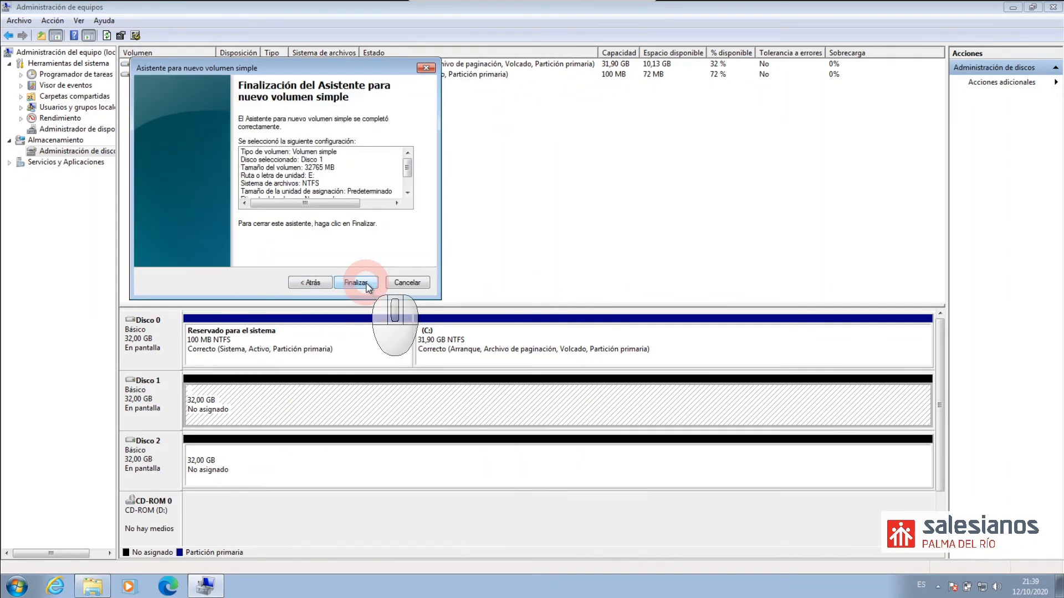
pyautogui.click(356, 284)
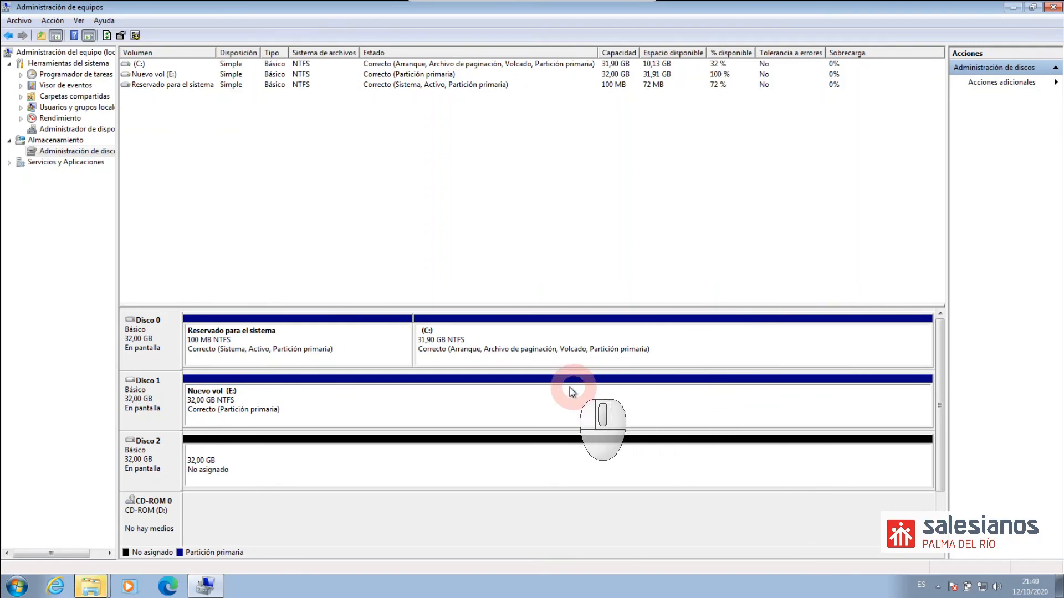
# Shrink the Nuevo vol (E:) volume on Disco 1 by 16000 MB.
pyautogui.rightClick(391, 404)
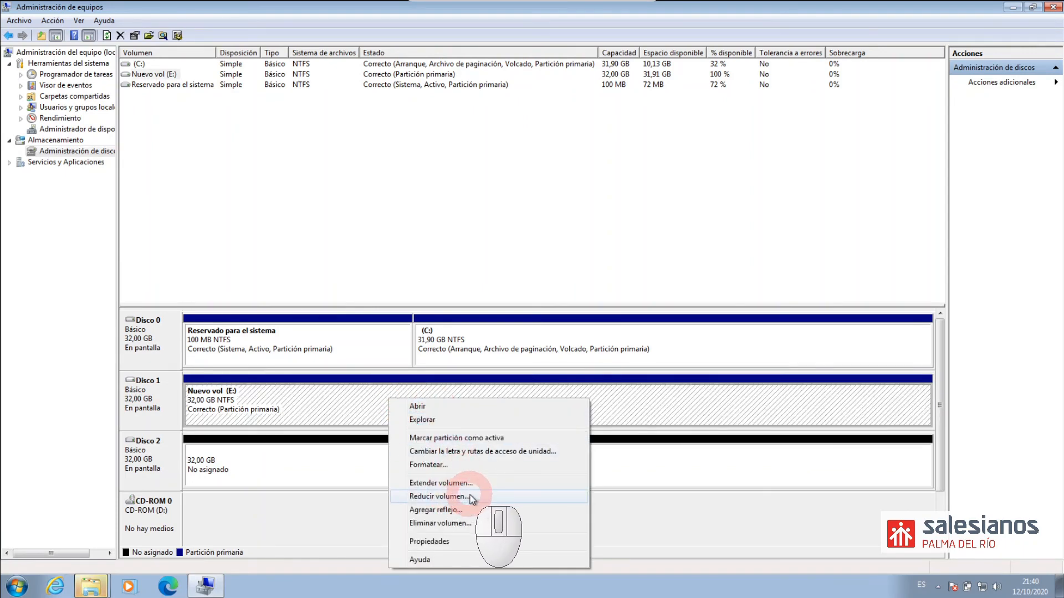
pyautogui.click(438, 497)
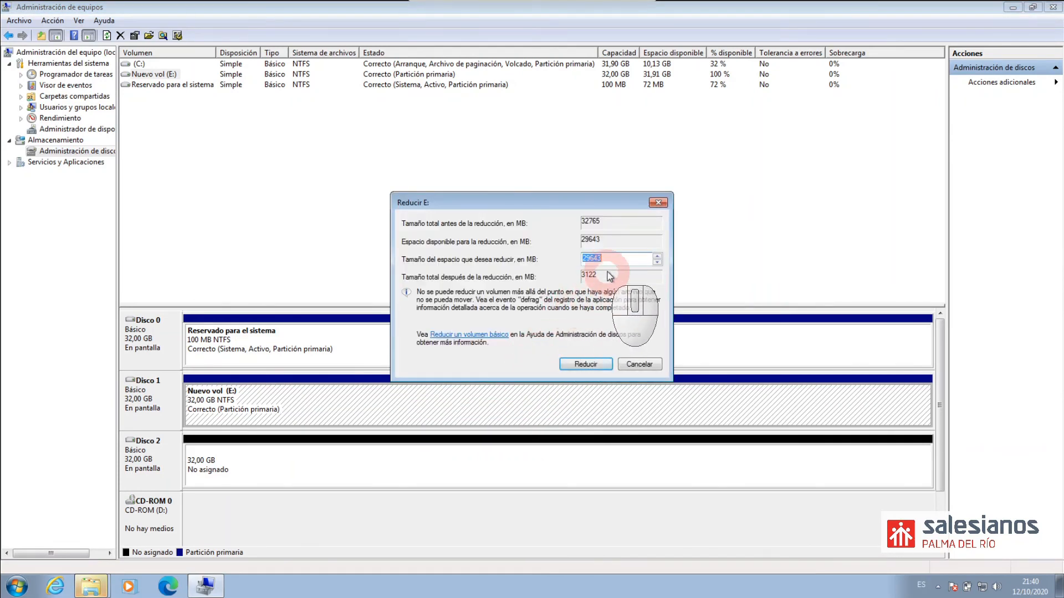
pyautogui.moveTo(615, 259); pyautogui.dragTo(565, 262)
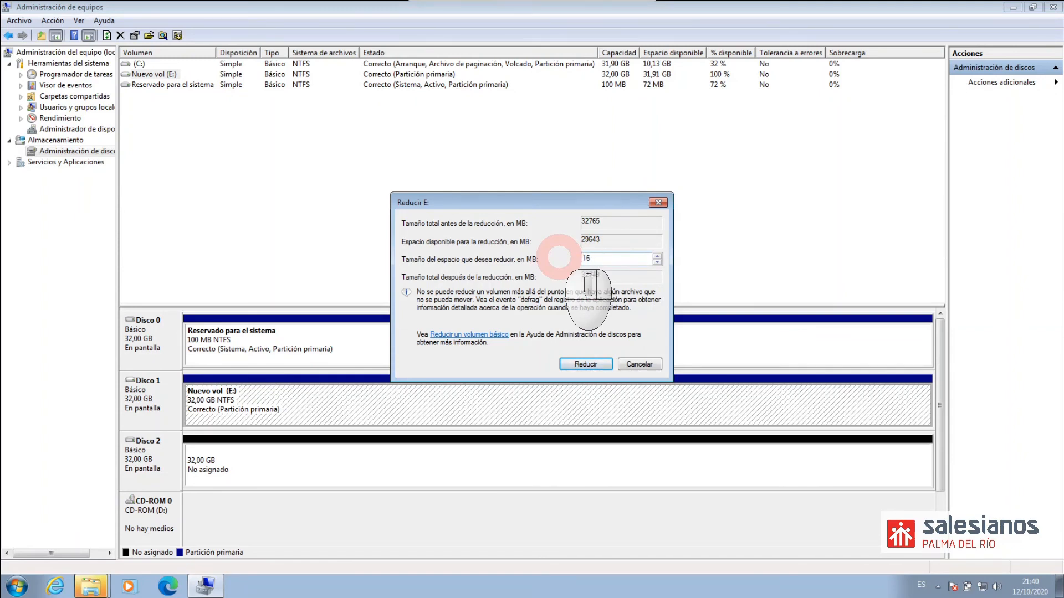
pyautogui.click(584, 364)
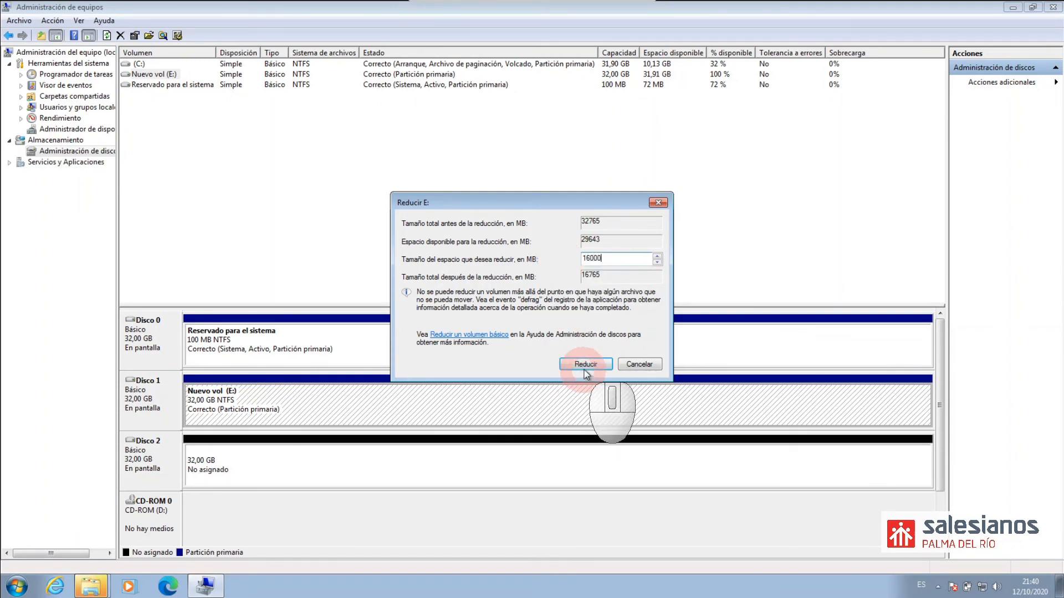